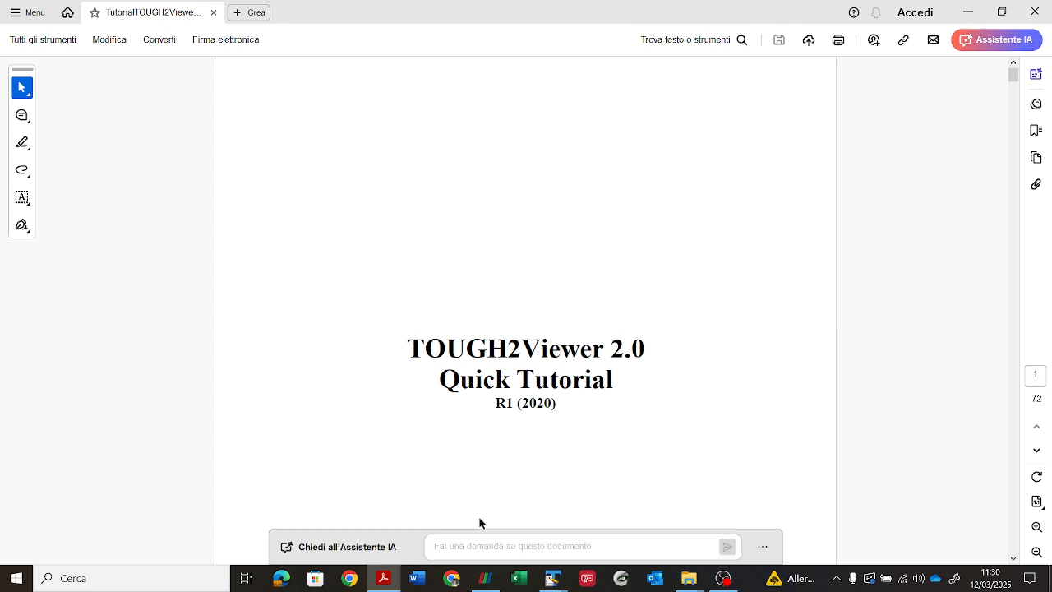
Launch TOUGH2Viewer from its desktop shortcut.
{"action": "left_click", "coordinate": [452, 578]}
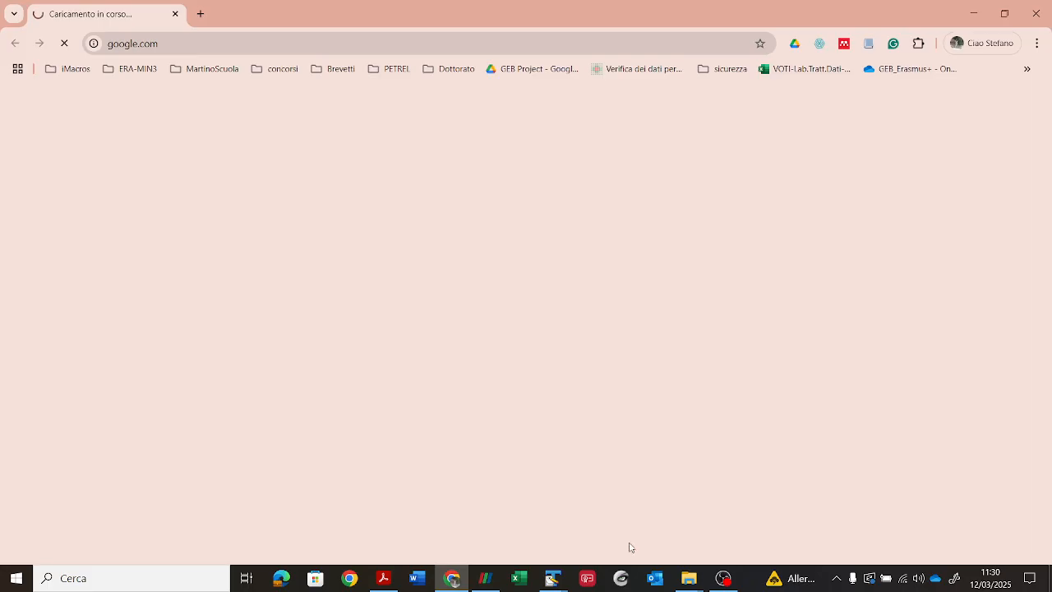
{"action": "left_click", "coordinate": [1050, 586]}
{"action": "double_click", "coordinate": [911, 97]}
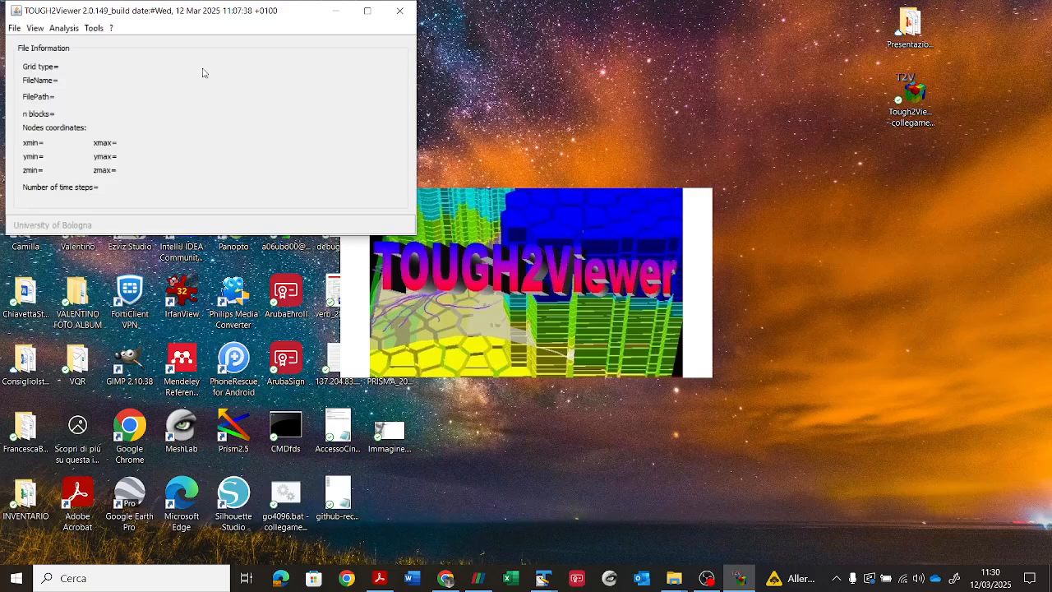
Open the TOUGH2Viewer program information and check for updates.
{"action": "left_click", "coordinate": [111, 28]}
{"action": "left_click", "coordinate": [117, 46]}
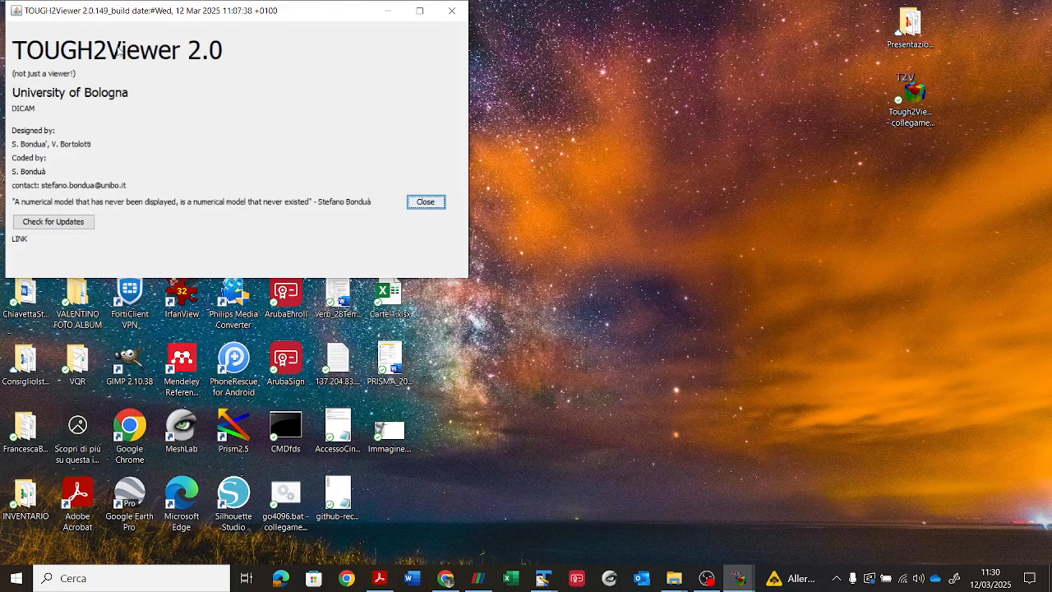
{"action": "left_click", "coordinate": [66, 228]}
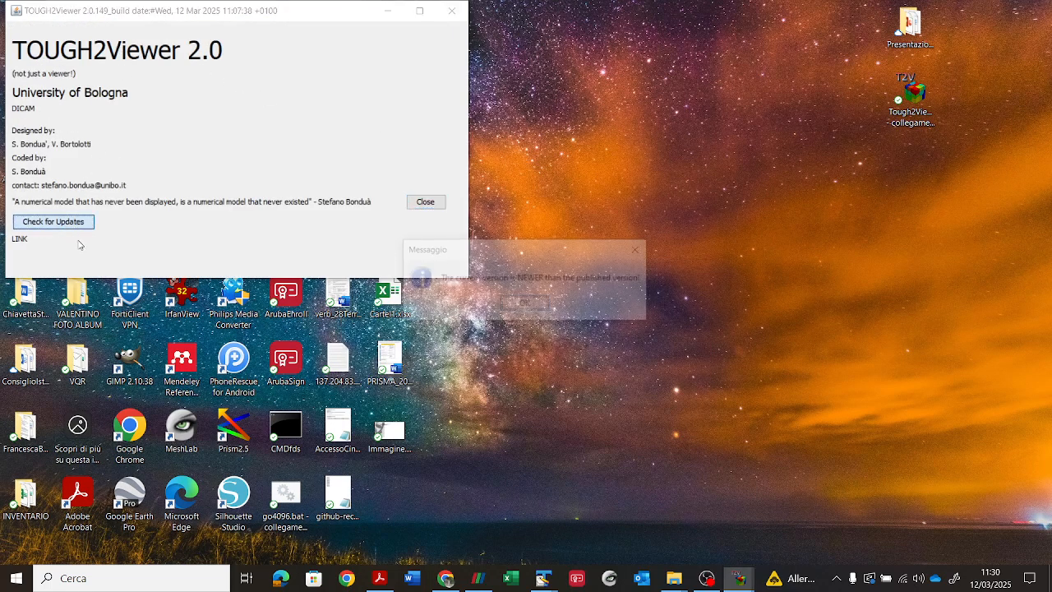
{"action": "left_click", "coordinate": [526, 310]}
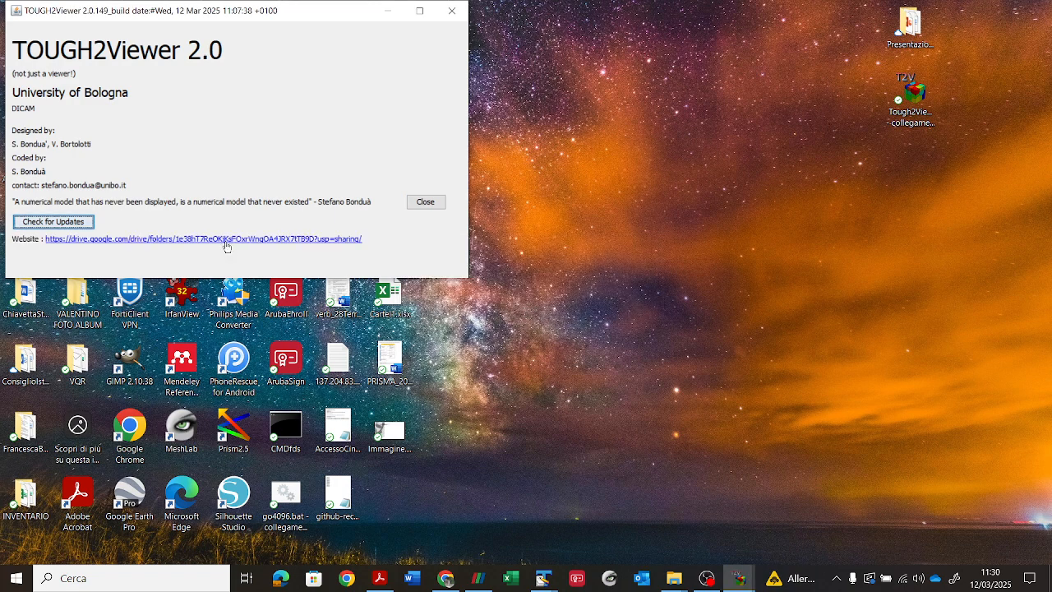
View the linked TOUGH2Viewer Google Drive folder without the storage notice, and return to close the program information.
{"action": "left_click", "coordinate": [225, 239]}
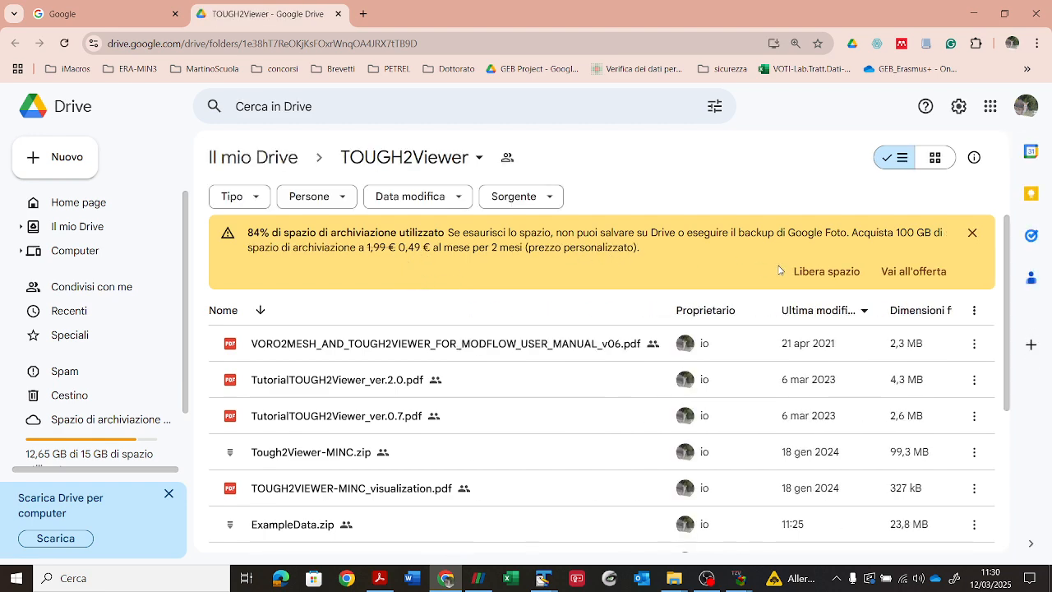
{"action": "left_click", "coordinate": [972, 232]}
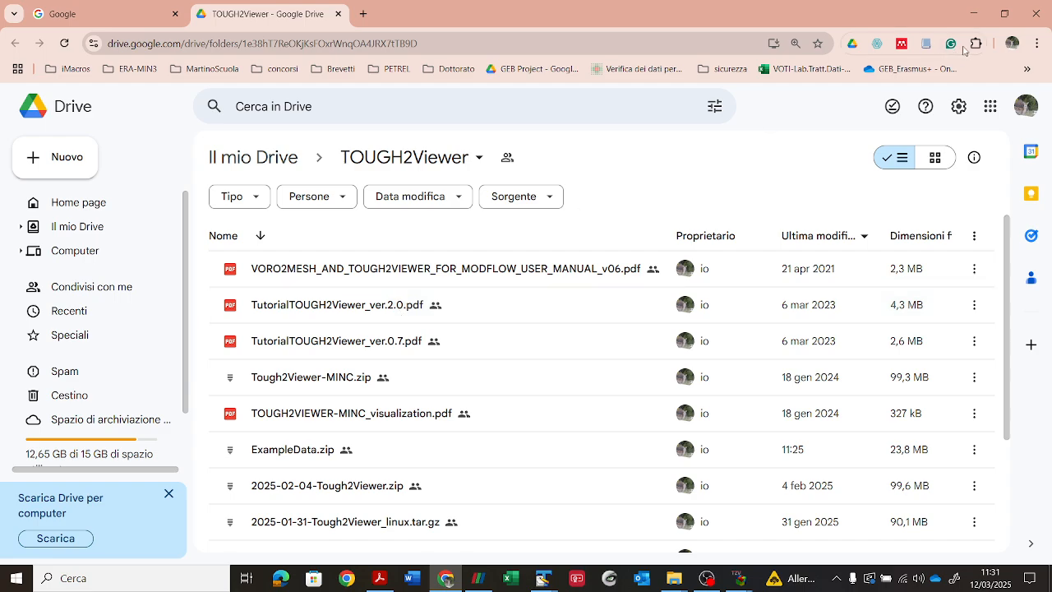
{"action": "left_click", "coordinate": [972, 14]}
{"action": "left_click", "coordinate": [425, 203]}
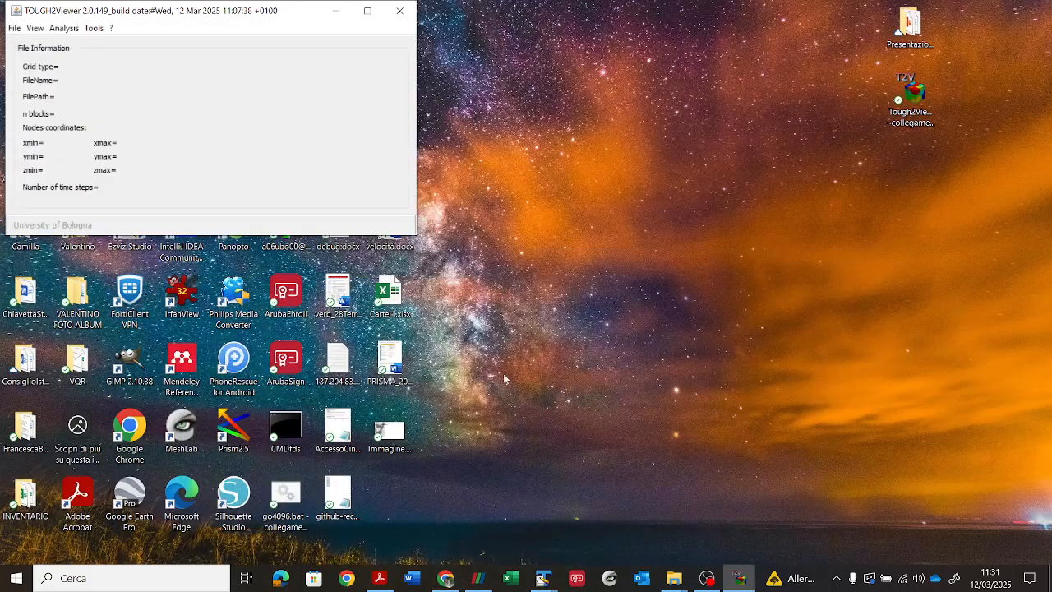
Go to section 6.6, "The structured grid case", in the TOUGH2Viewer PDF tutorial and review the folder contents and Fig. 82.
{"action": "left_click", "coordinate": [379, 578]}
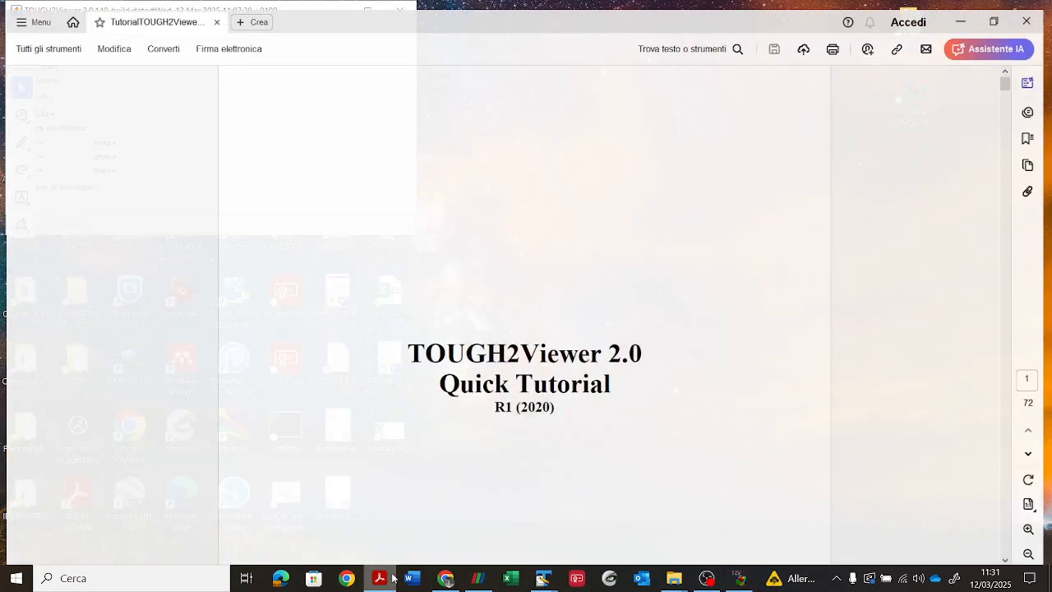
{"action": "scroll", "coordinate": [575, 312], "scroll_direction": "down", "scroll_amount": 10}
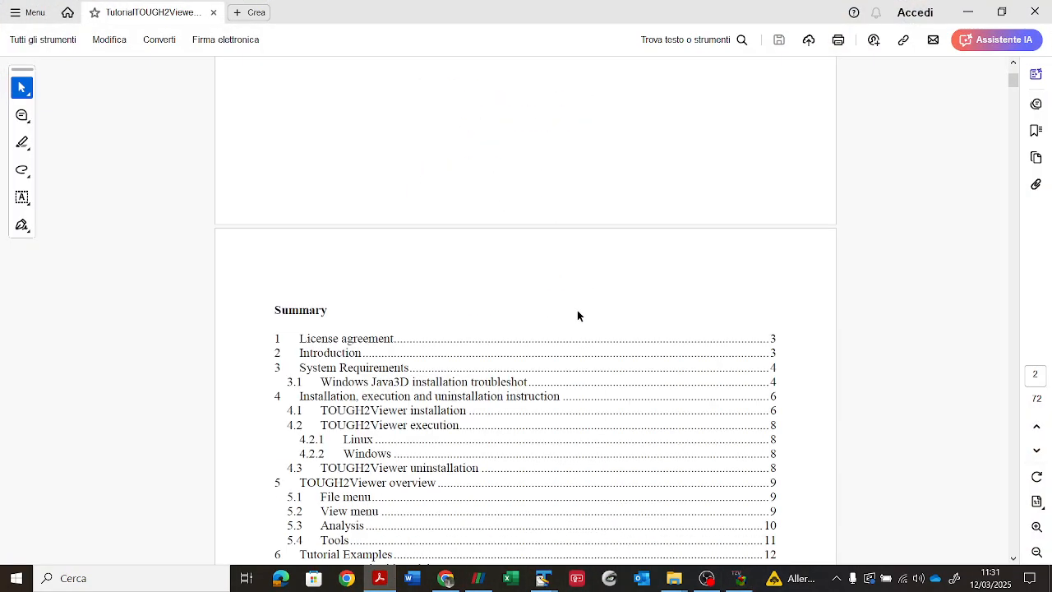
{"action": "scroll", "coordinate": [579, 314], "scroll_direction": "down", "scroll_amount": 5}
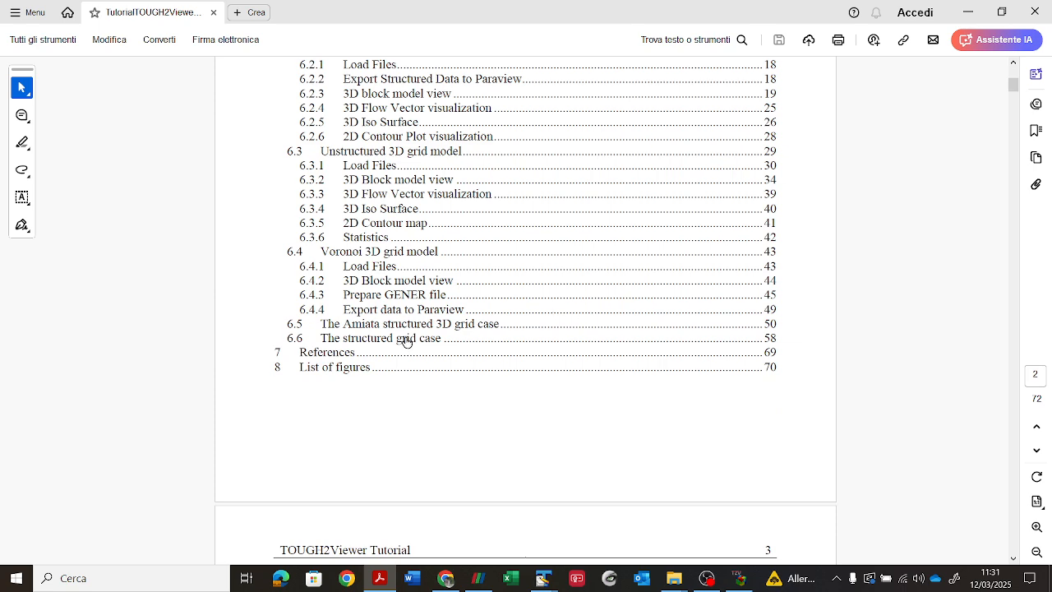
{"action": "left_click", "coordinate": [405, 337]}
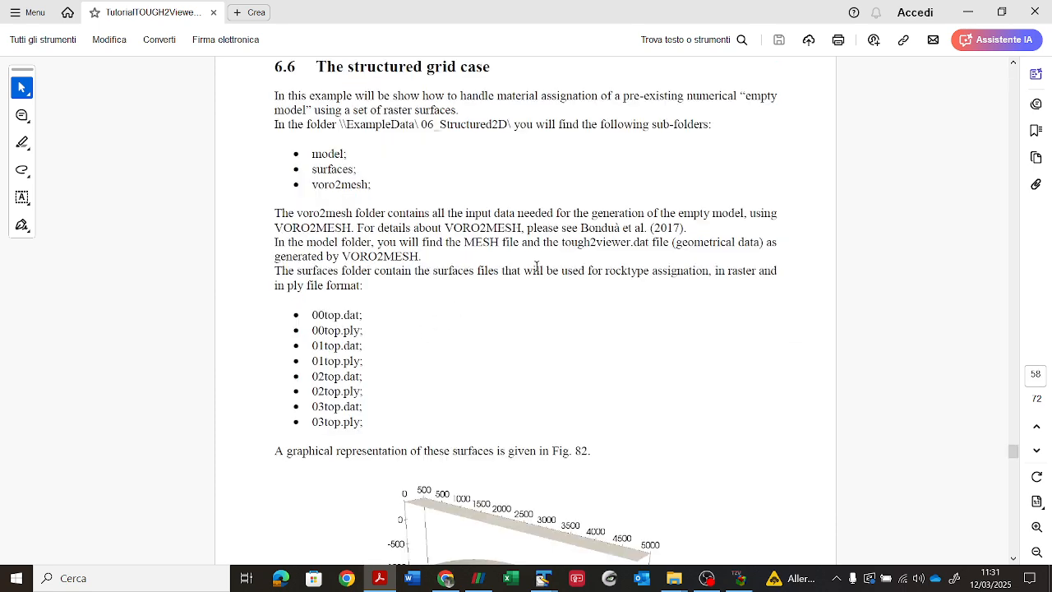
{"action": "scroll", "coordinate": [551, 321], "scroll_direction": "down", "scroll_amount": 5}
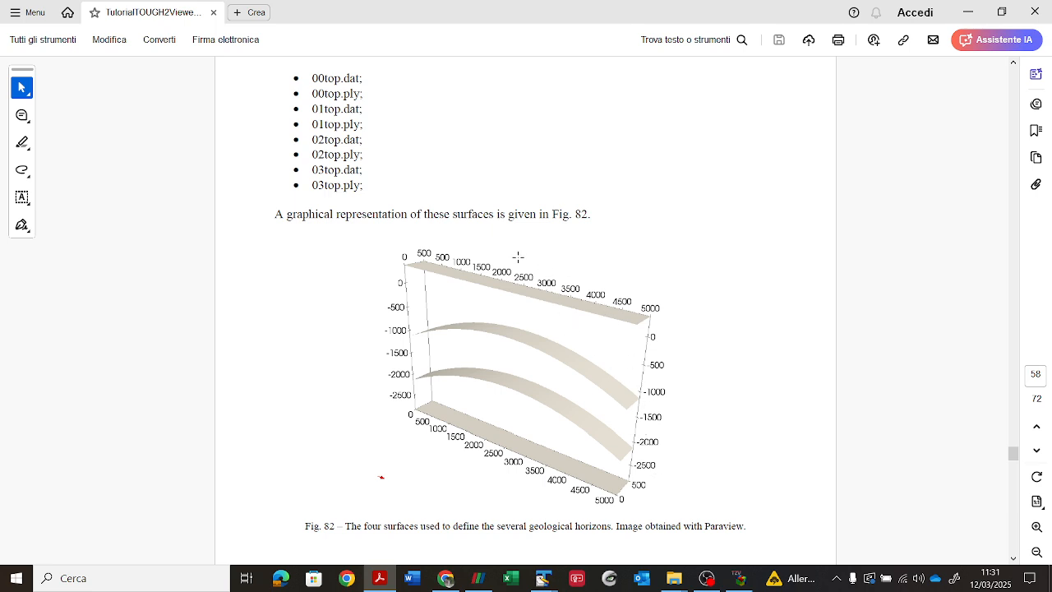
{"action": "scroll", "coordinate": [517, 263], "scroll_direction": "up", "scroll_amount": 3}
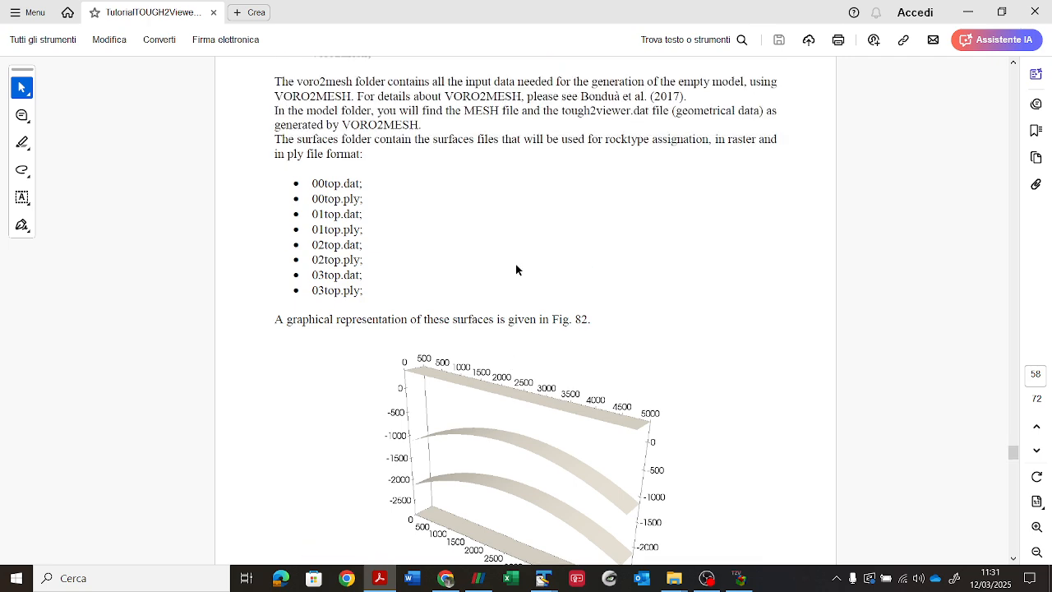
{"action": "scroll", "coordinate": [515, 270], "scroll_direction": "down", "scroll_amount": 1}
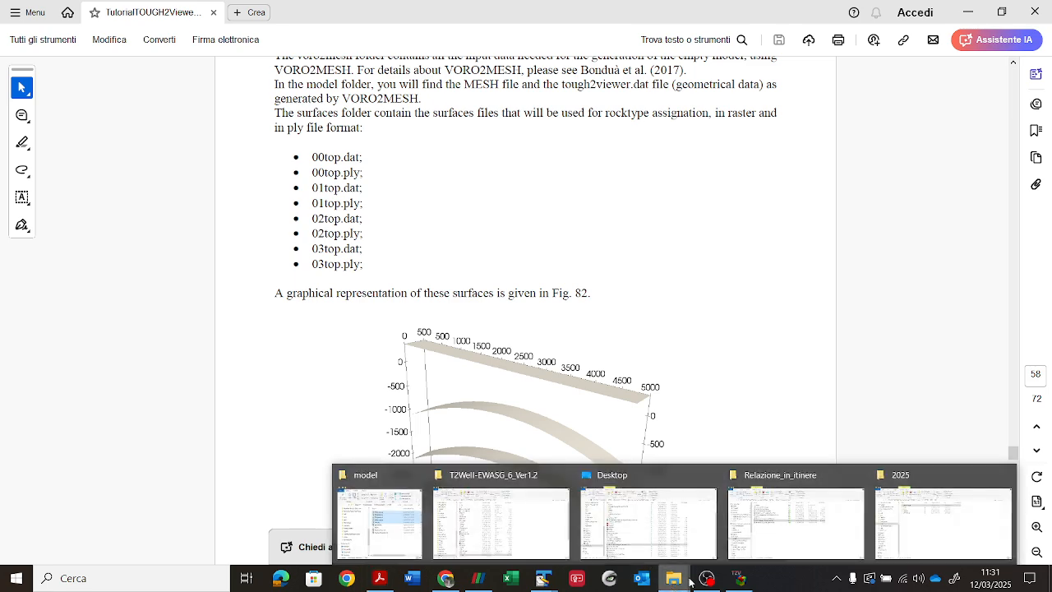
Browse the model and Surfaces subfolders of the 06_Structured2D example data in File Explorer.
{"action": "left_click", "coordinate": [408, 526]}
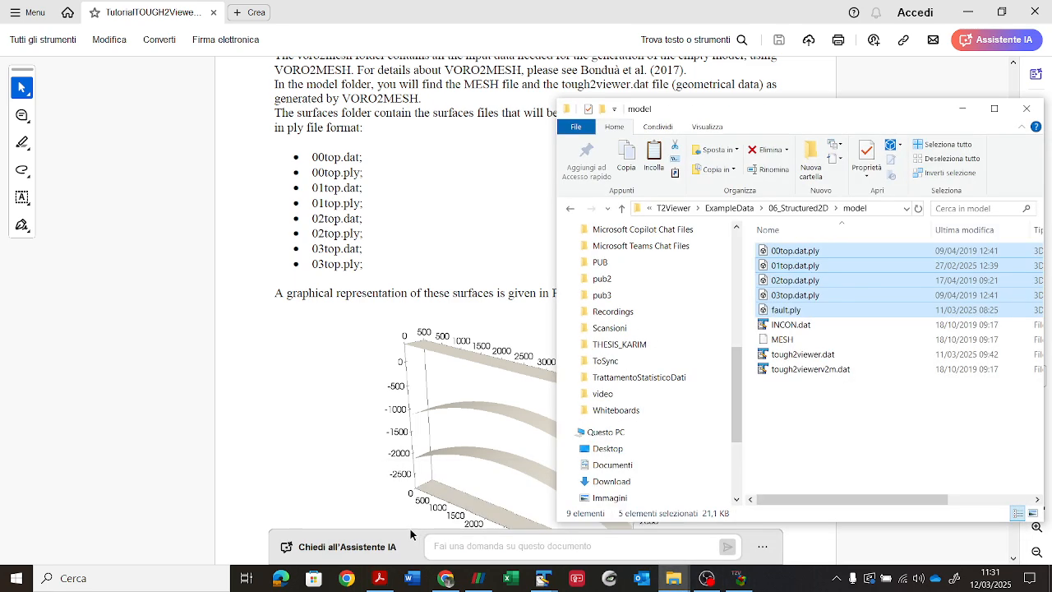
{"action": "double_click", "coordinate": [855, 107]}
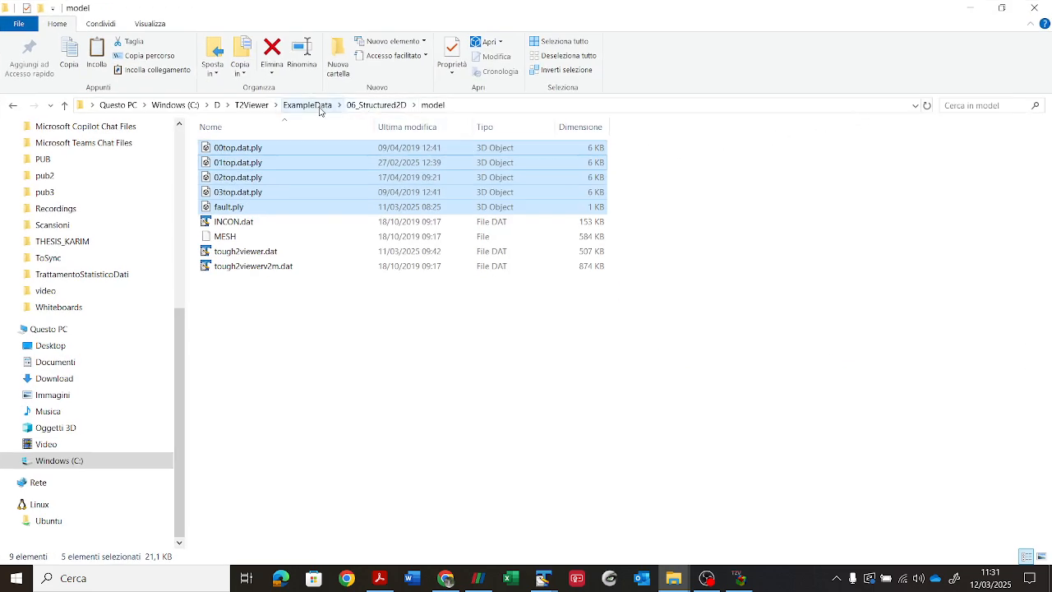
{"action": "left_click", "coordinate": [370, 110]}
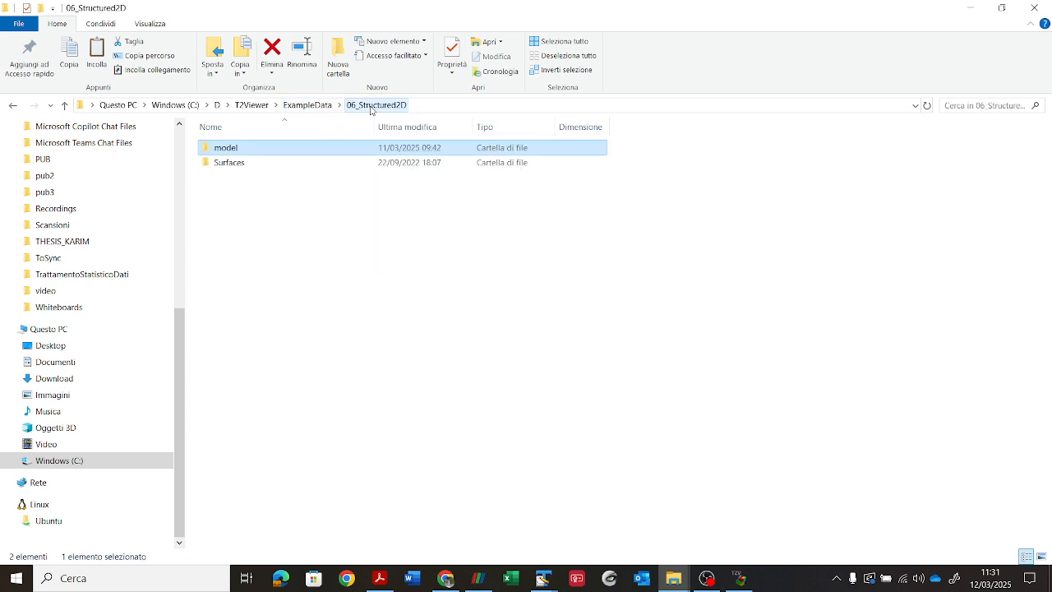
{"action": "double_click", "coordinate": [239, 151]}
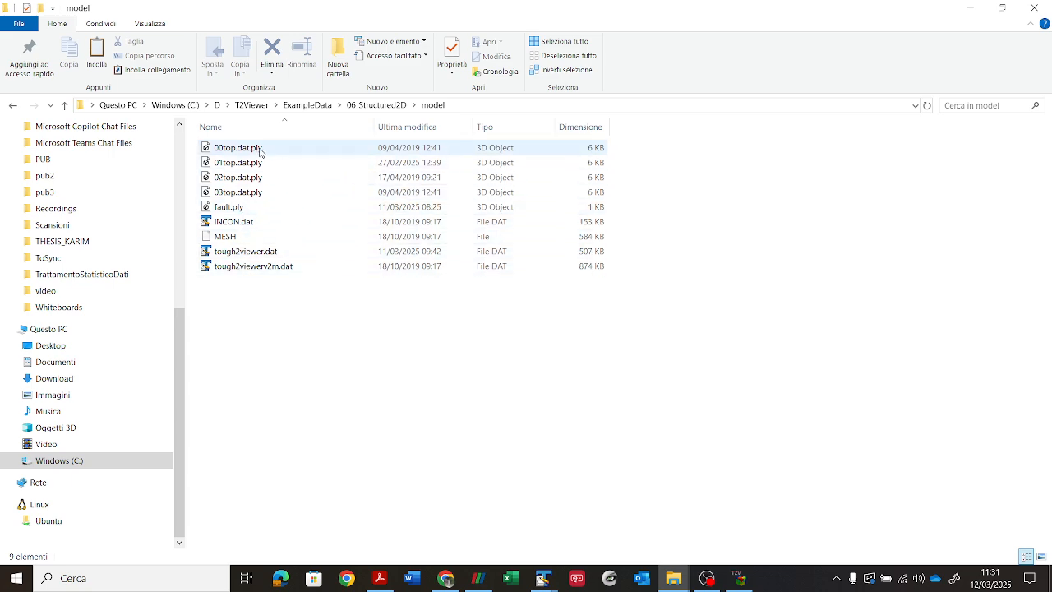
{"action": "left_click", "coordinate": [383, 106]}
{"action": "left_click", "coordinate": [241, 164]}
{"action": "double_click", "coordinate": [241, 164]}
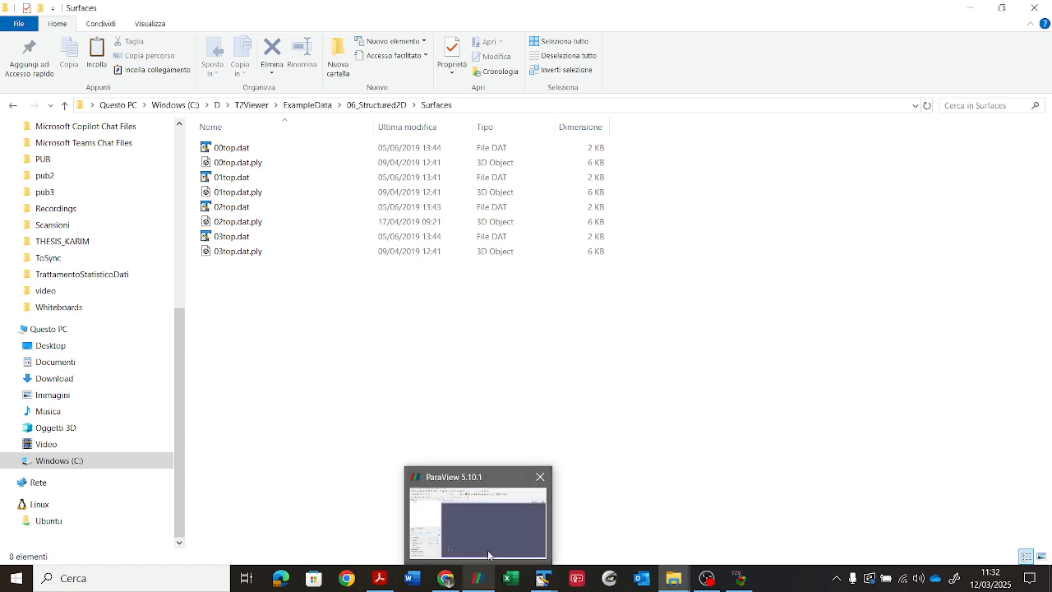
Switch to ParaView, place its window beside the Surfaces folder, and open 00top.dat.ply with the PLY Reader.
{"action": "left_click", "coordinate": [479, 578]}
{"action": "left_click_drag", "start_coordinate": [446, 8], "coordinate": [833, 79]}
{"action": "left_click_drag", "start_coordinate": [238, 162], "coordinate": [371, 227]}
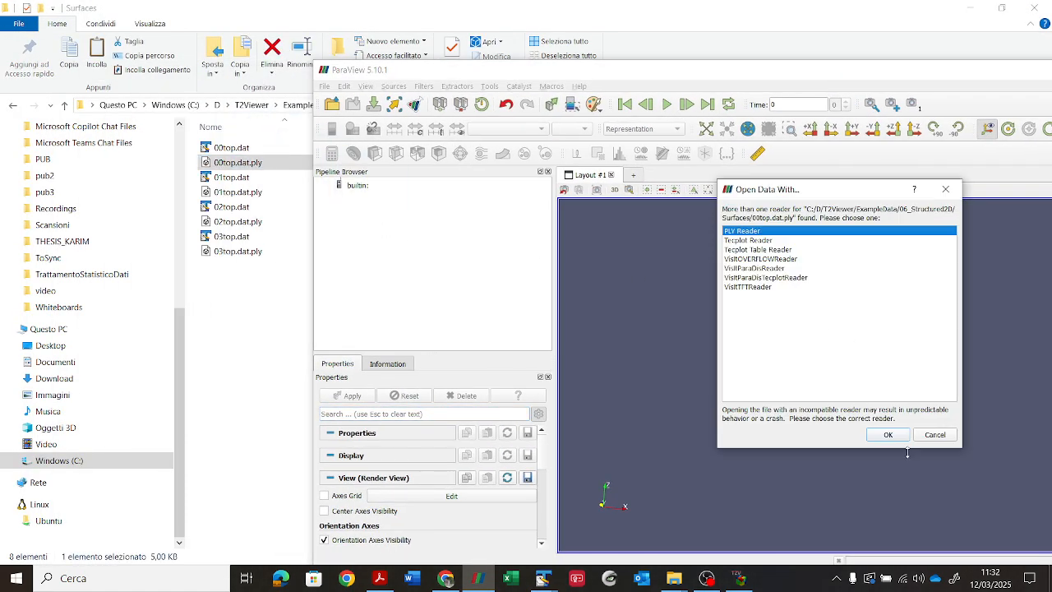
{"action": "left_click", "coordinate": [877, 434]}
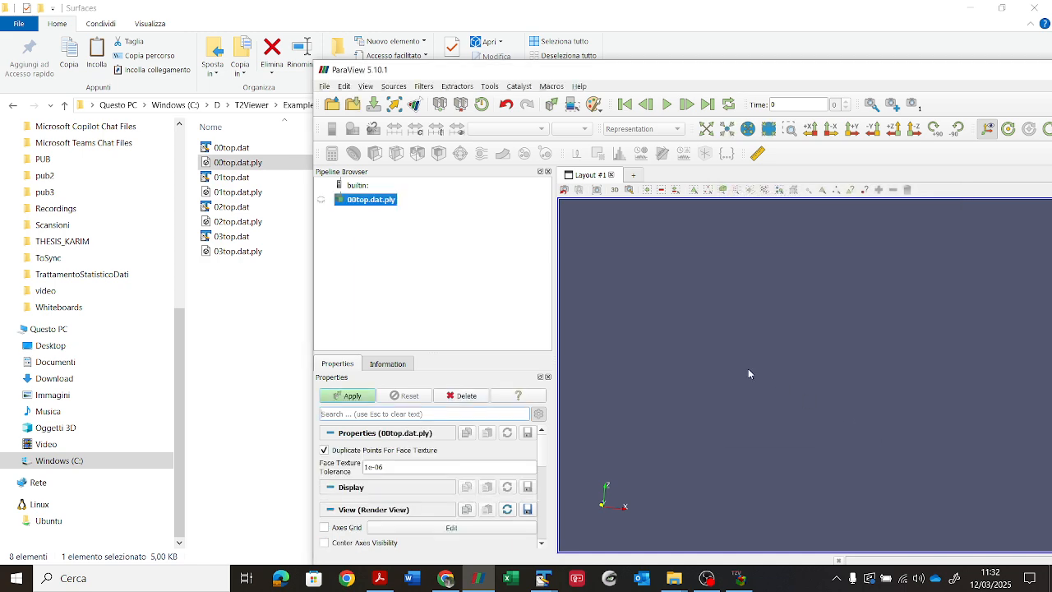
Open 01top.dat.ply, 02top.dat.ply and 03top.dat.ply with the PLY Reader and apply the loaded surfaces.
{"action": "left_click_drag", "start_coordinate": [246, 193], "coordinate": [364, 244]}
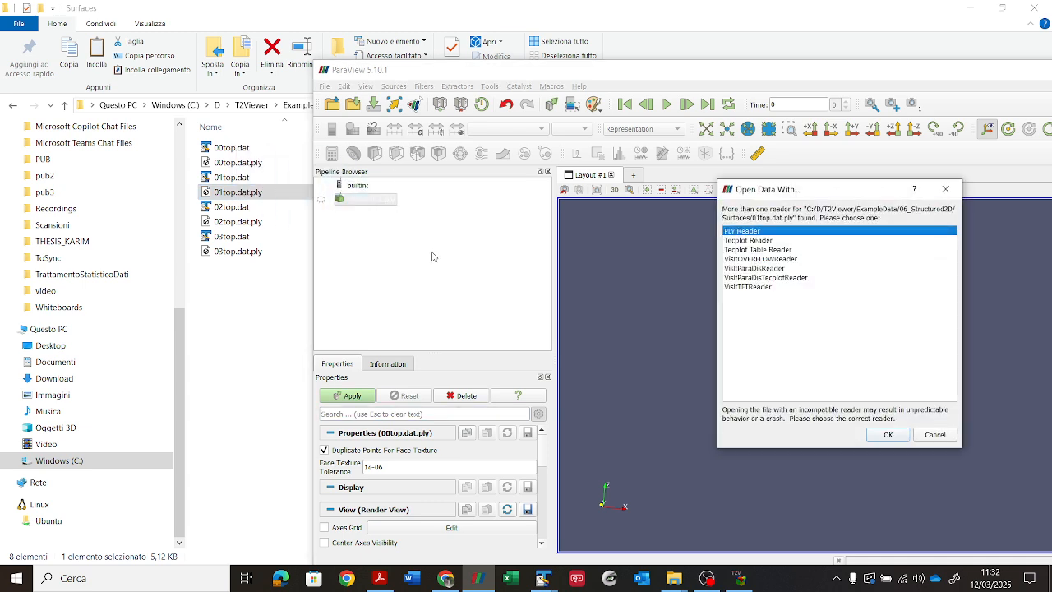
{"action": "left_click", "coordinate": [889, 432]}
{"action": "left_click_drag", "start_coordinate": [230, 222], "coordinate": [370, 255]}
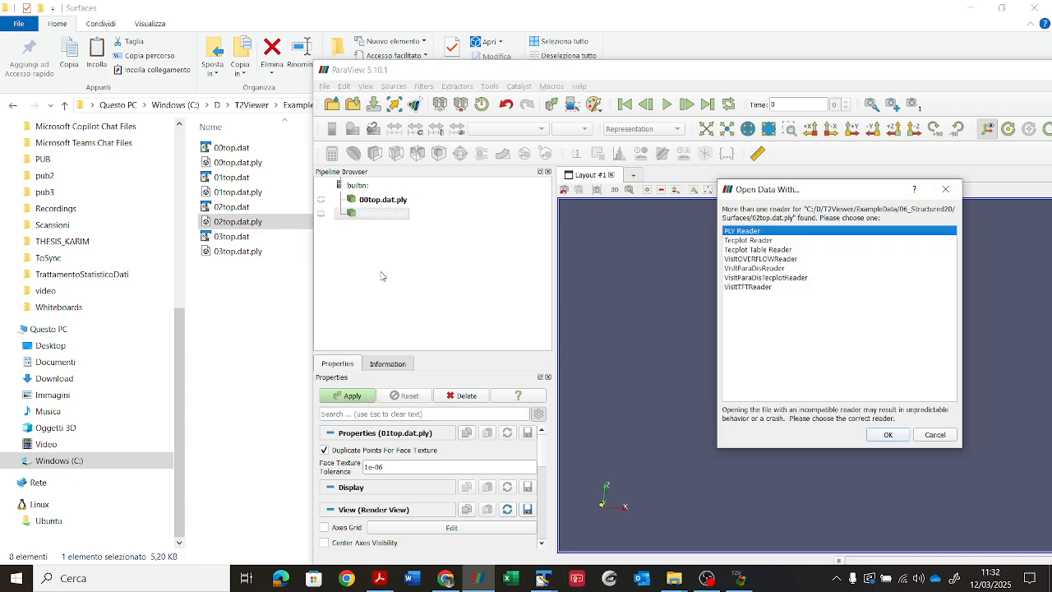
{"action": "left_click", "coordinate": [890, 435]}
{"action": "left_click_drag", "start_coordinate": [251, 251], "coordinate": [376, 283]}
{"action": "left_click", "coordinate": [887, 434]}
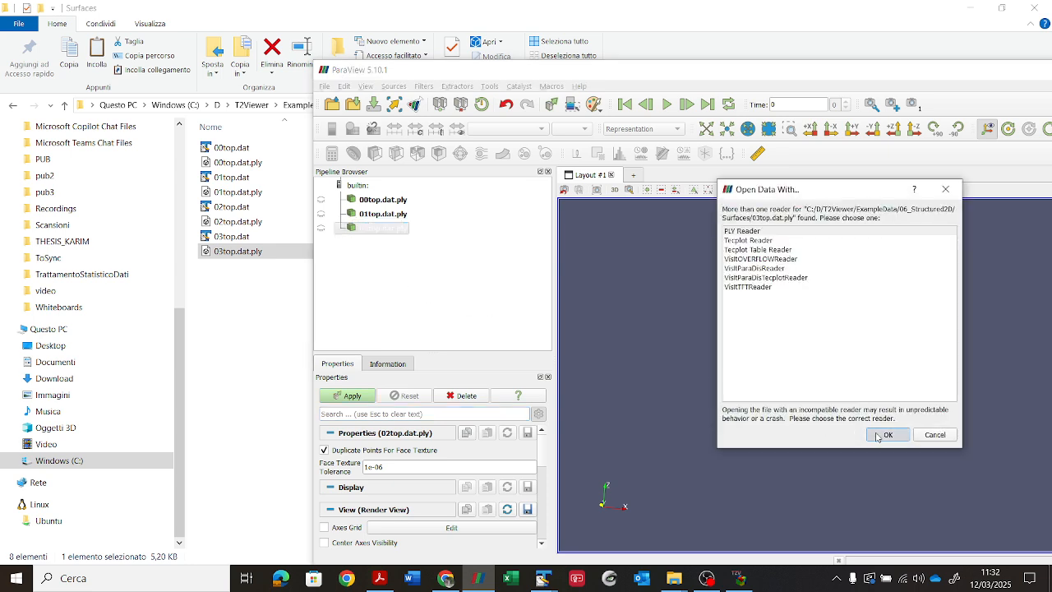
{"action": "left_click", "coordinate": [351, 397]}
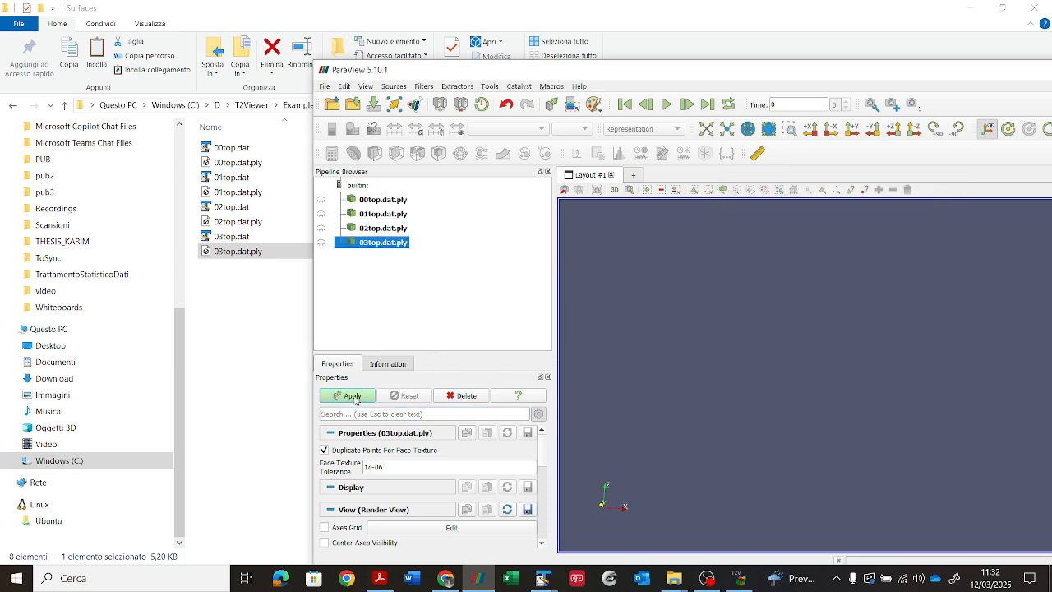
Switch the render view to 3D interaction and orient the four surfaces in perspective.
{"action": "middle_click_drag", "start_coordinate": [817, 422], "coordinate": [779, 391]}
{"action": "left_click", "coordinate": [614, 190]}
{"action": "left_click_drag", "start_coordinate": [768, 358], "coordinate": [647, 345]}
{"action": "left_click_drag", "start_coordinate": [794, 378], "coordinate": [857, 376]}
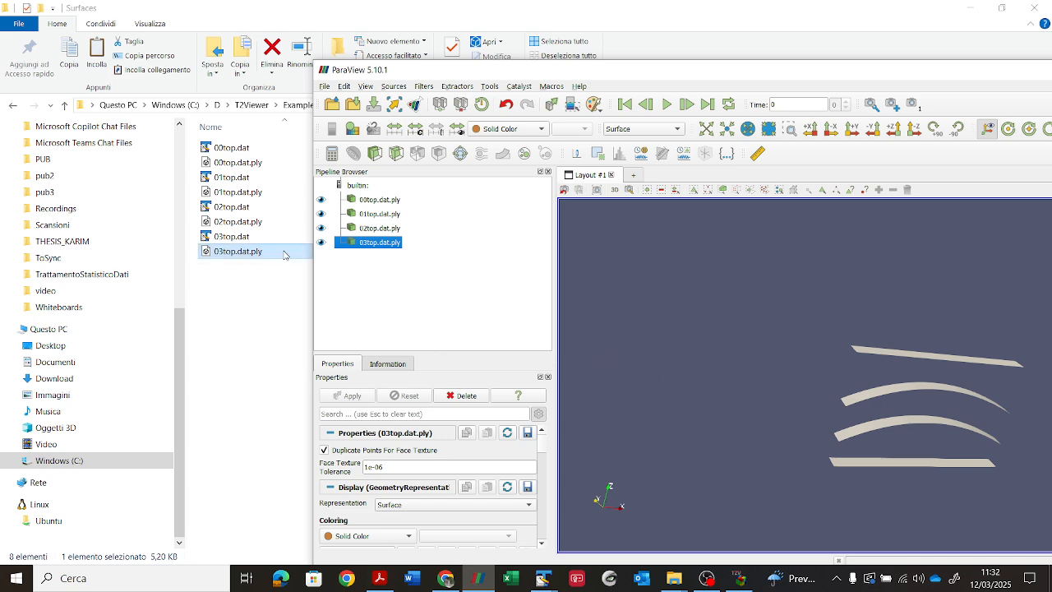
Load fault.ply from the 06_Structured2D model folder into ParaView and apply it.
{"action": "left_click", "coordinate": [250, 319]}
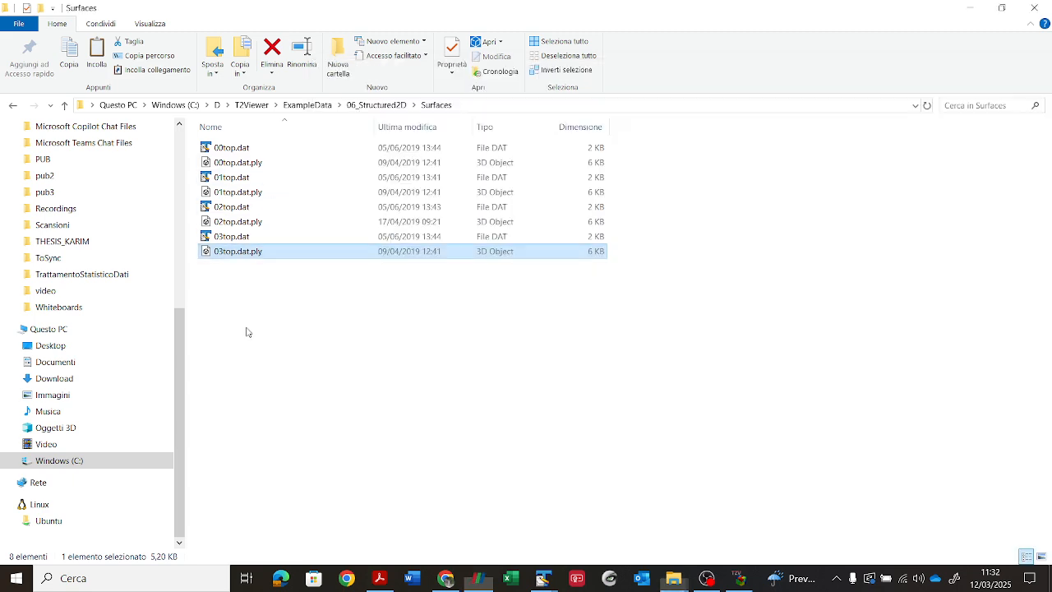
{"action": "left_click", "coordinate": [376, 104]}
{"action": "double_click", "coordinate": [234, 150]}
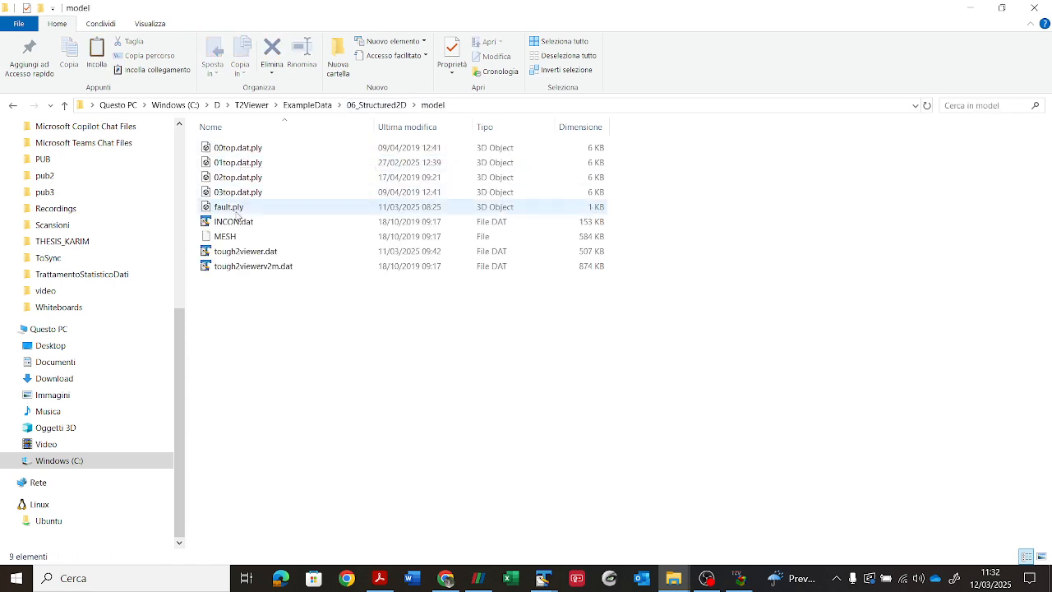
{"action": "left_click", "coordinate": [237, 208]}
{"action": "left_click_drag", "start_coordinate": [240, 209], "coordinate": [481, 312]}
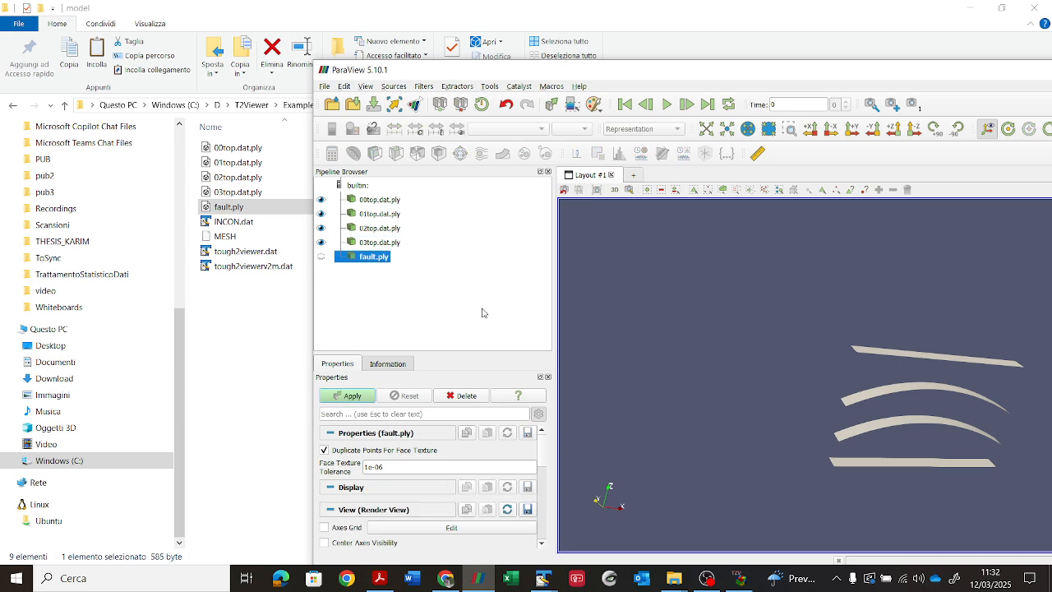
{"action": "left_click", "coordinate": [347, 398]}
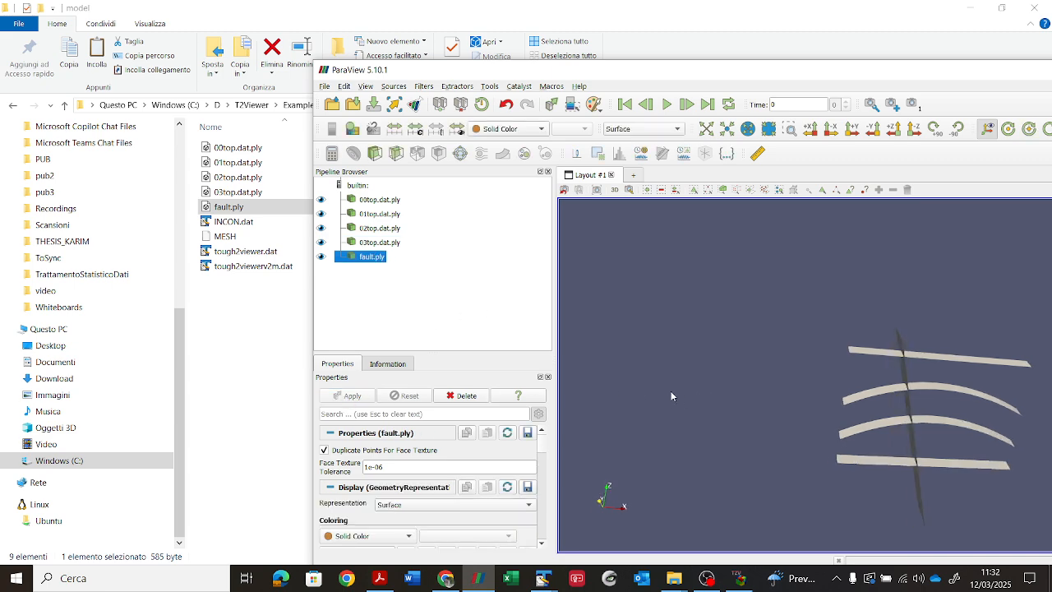
Maximize the ParaView window and examine how the fault plane crosses the four surfaces from several angles.
{"action": "scroll", "coordinate": [931, 417], "scroll_direction": "up", "scroll_amount": 2}
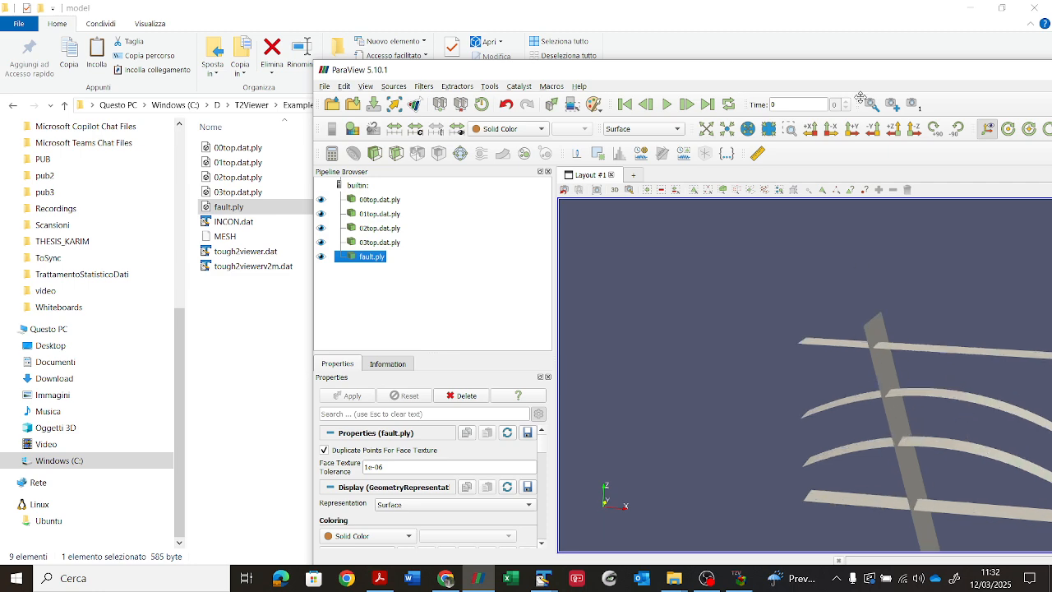
{"action": "double_click", "coordinate": [849, 74]}
{"action": "scroll", "coordinate": [427, 272], "scroll_direction": "down", "scroll_amount": 3}
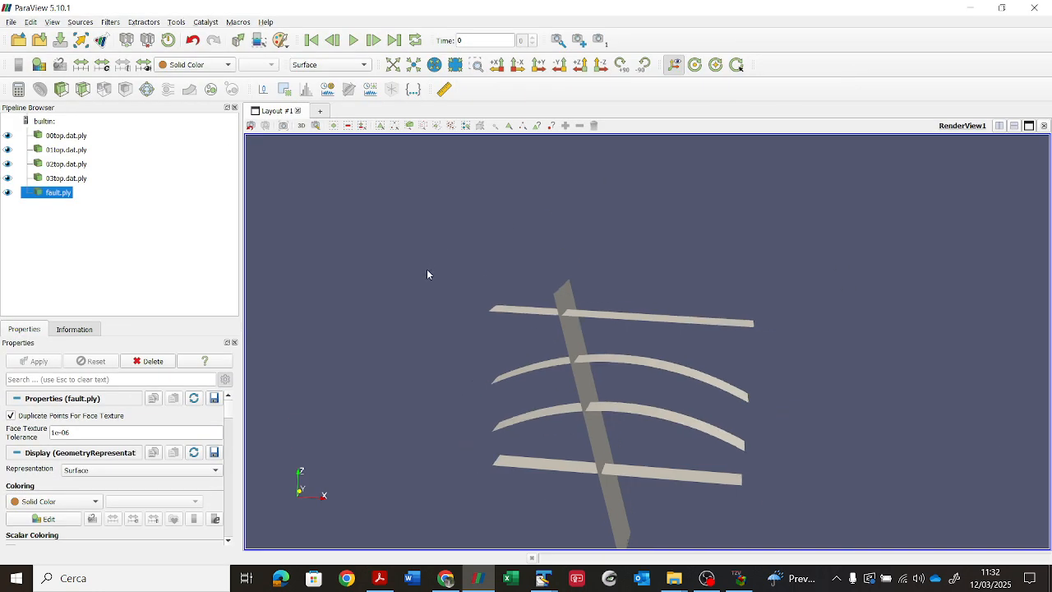
{"action": "left_click_drag", "start_coordinate": [428, 275], "coordinate": [684, 365]}
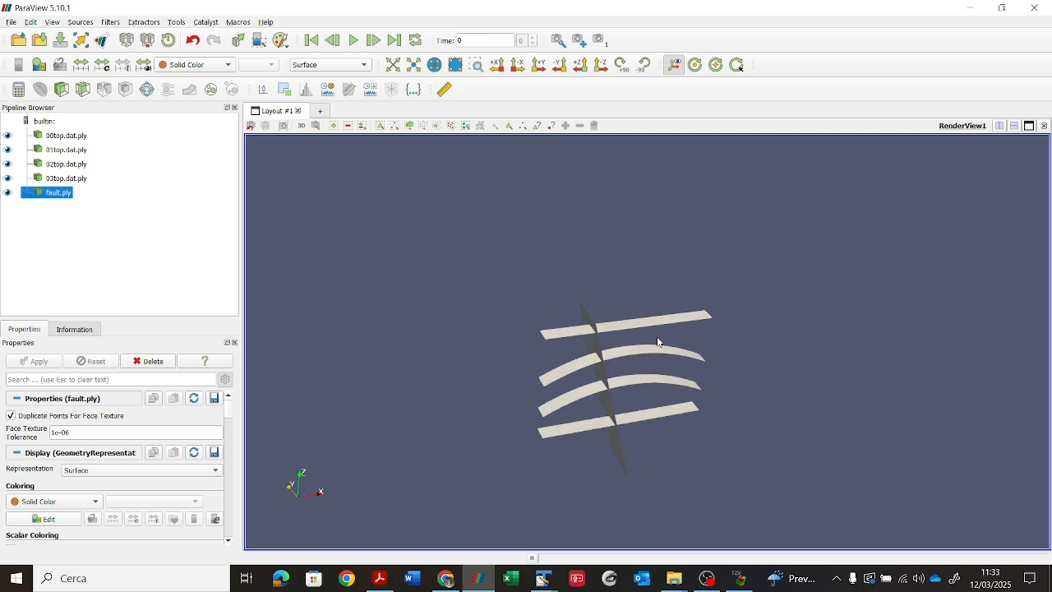
{"action": "left_click_drag", "start_coordinate": [610, 329], "coordinate": [540, 334]}
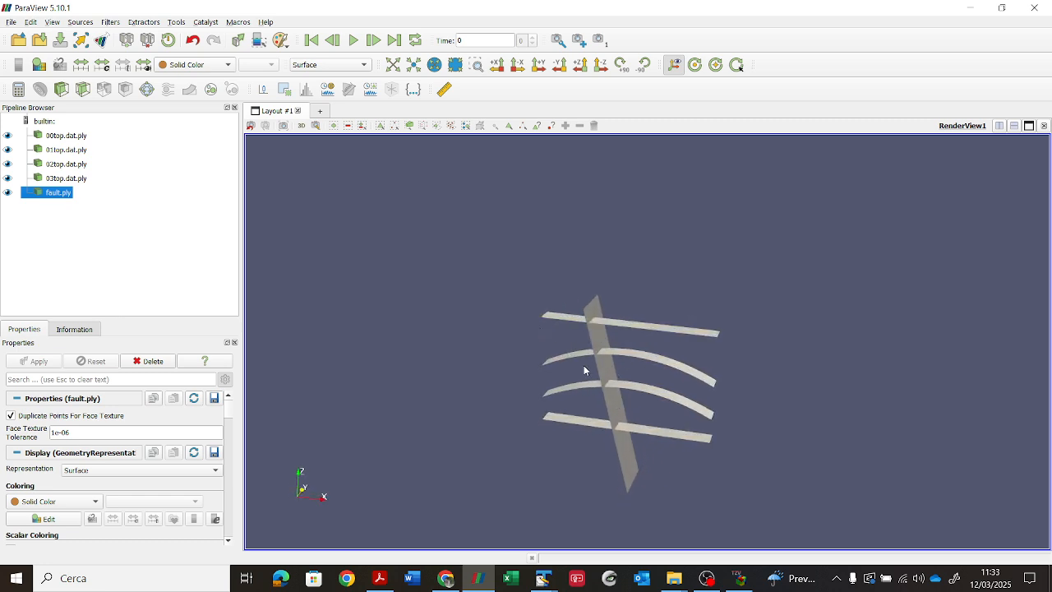
Switch from ParaView to TOUGH2Viewer and start opening an unstructured V++ grid.
{"action": "left_click", "coordinate": [971, 8]}
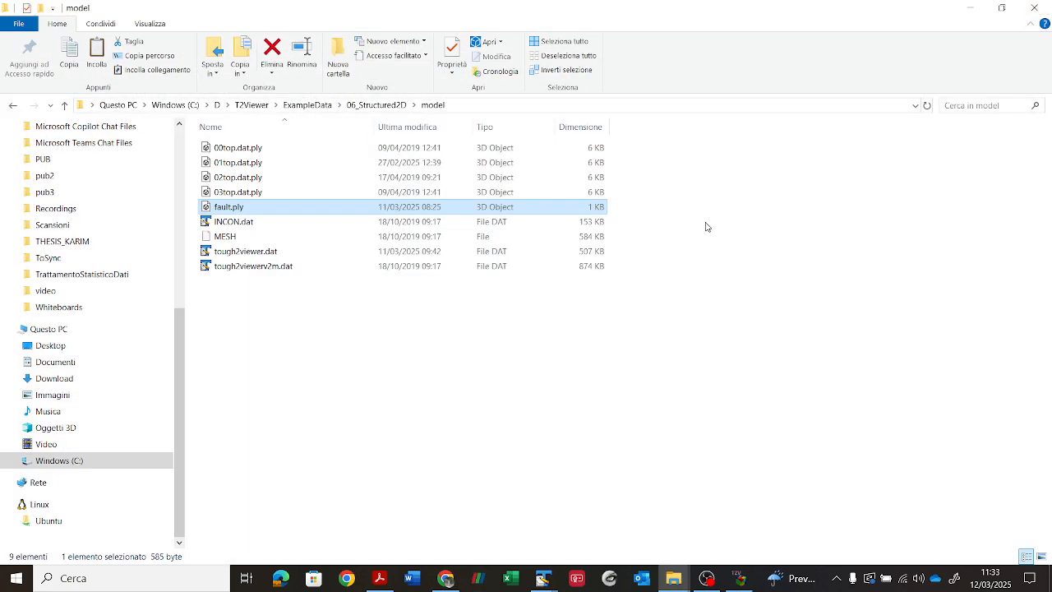
{"action": "left_click", "coordinate": [739, 577]}
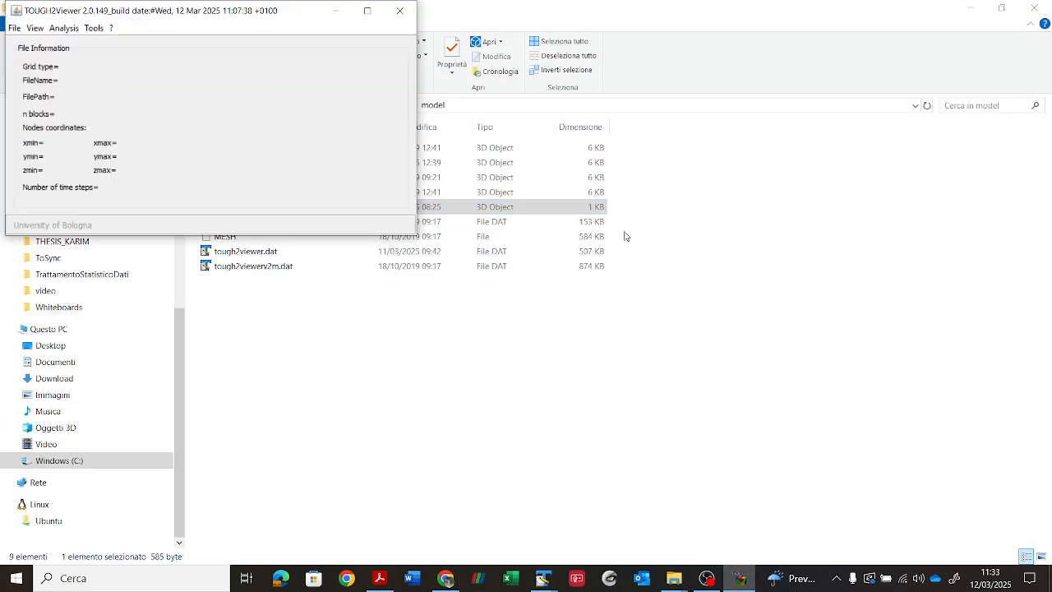
{"action": "left_click", "coordinate": [13, 29]}
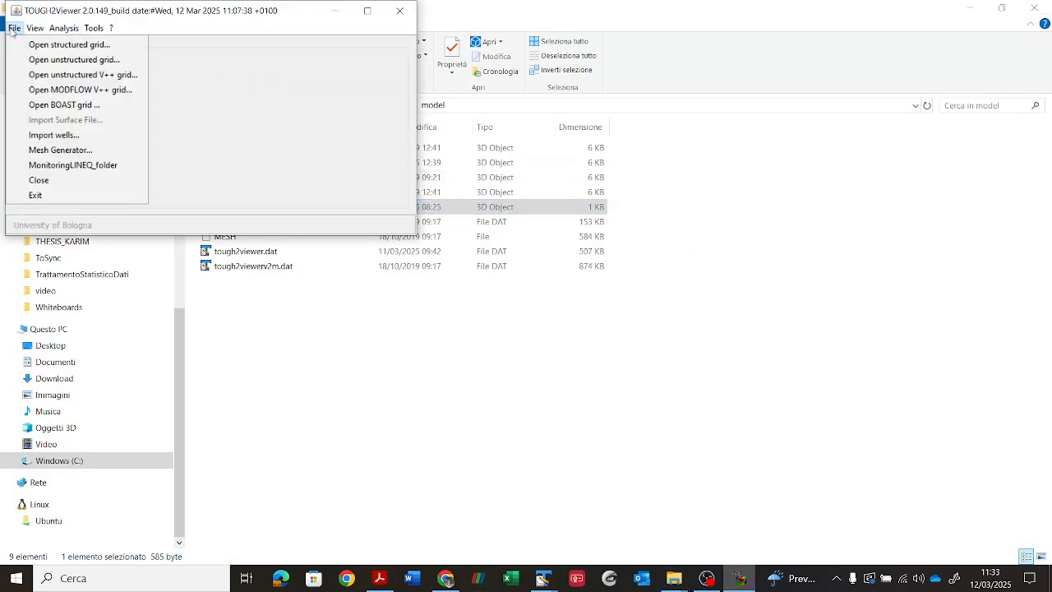
{"action": "left_click", "coordinate": [90, 76]}
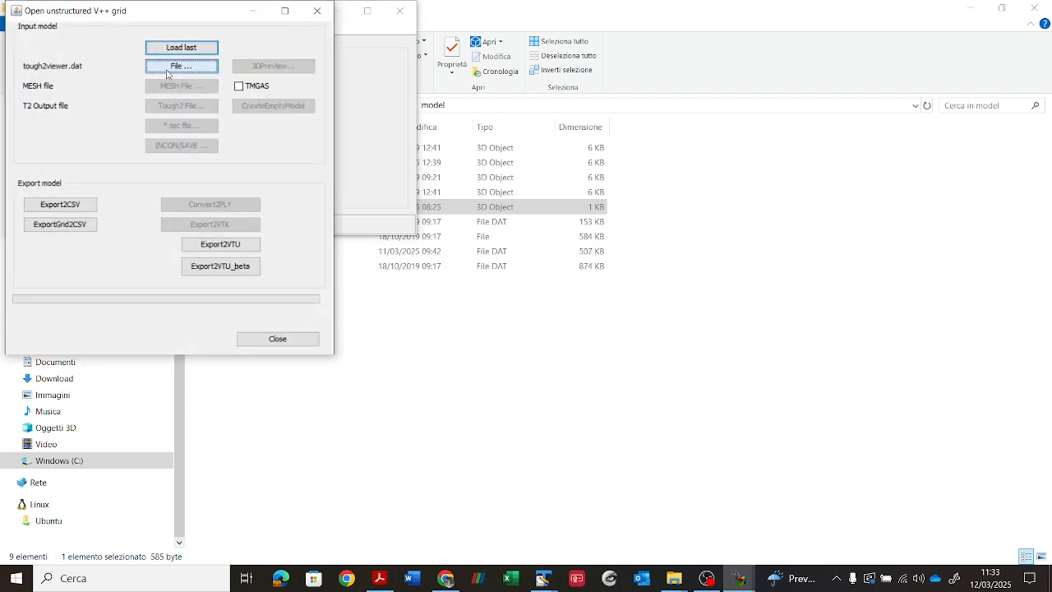
Load tough2viewerv2m.dat from the 06_Structured2D model folder as the input grid file.
{"action": "left_click", "coordinate": [168, 69]}
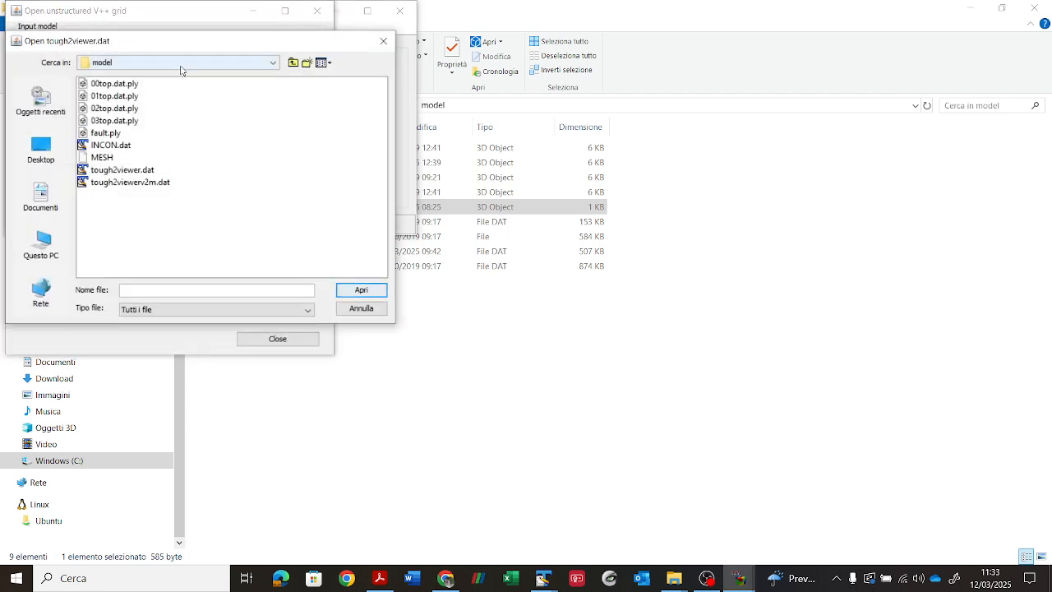
{"action": "left_click", "coordinate": [273, 63]}
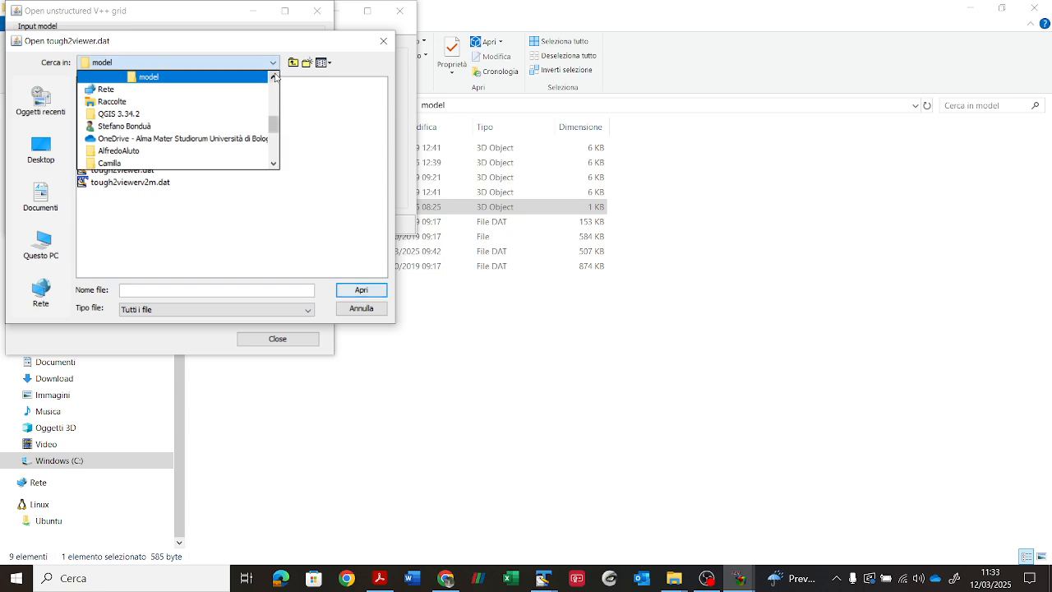
{"action": "left_click", "coordinate": [273, 75]}
{"action": "left_click", "coordinate": [274, 75]}
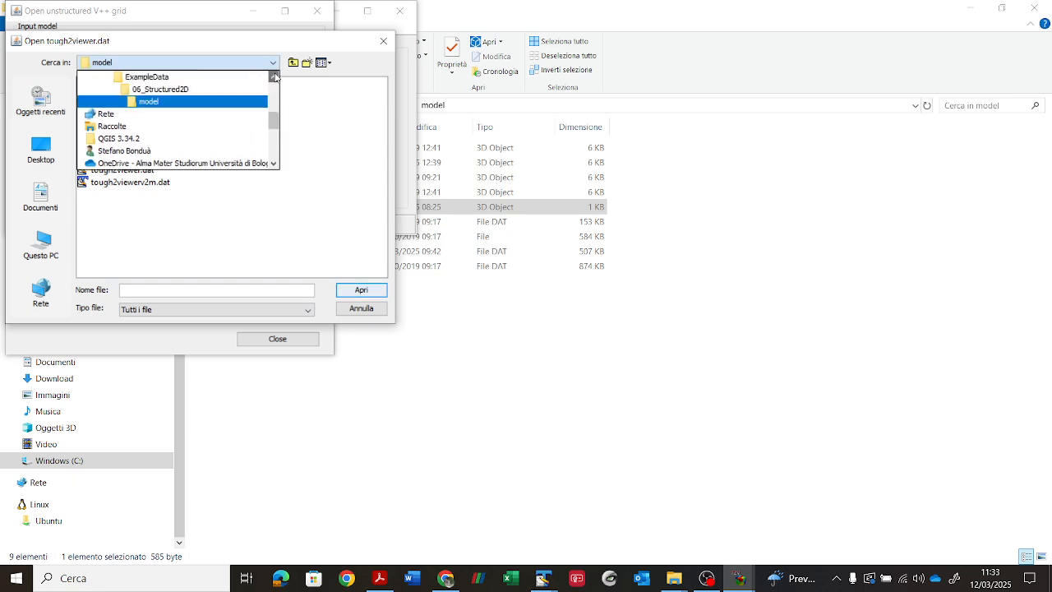
{"action": "left_click", "coordinate": [329, 142]}
{"action": "left_click", "coordinate": [123, 170]}
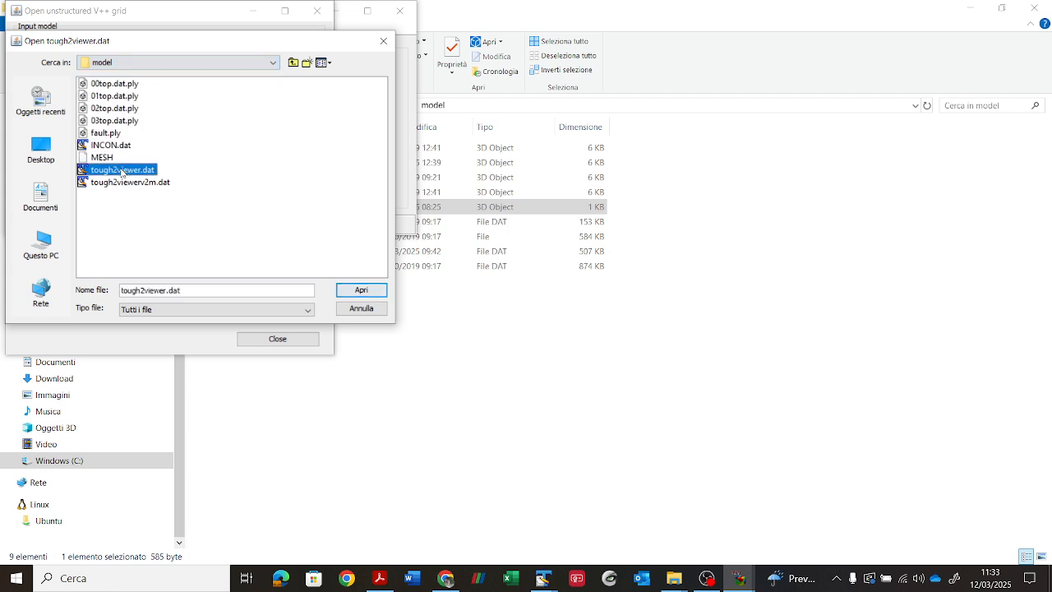
{"action": "left_click", "coordinate": [137, 184]}
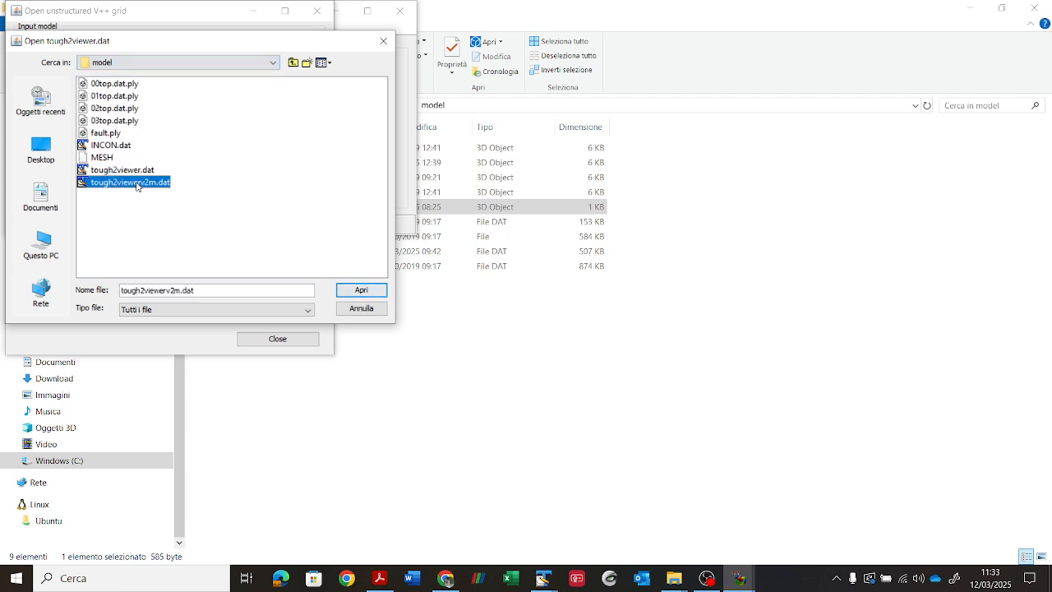
{"action": "left_click", "coordinate": [144, 171]}
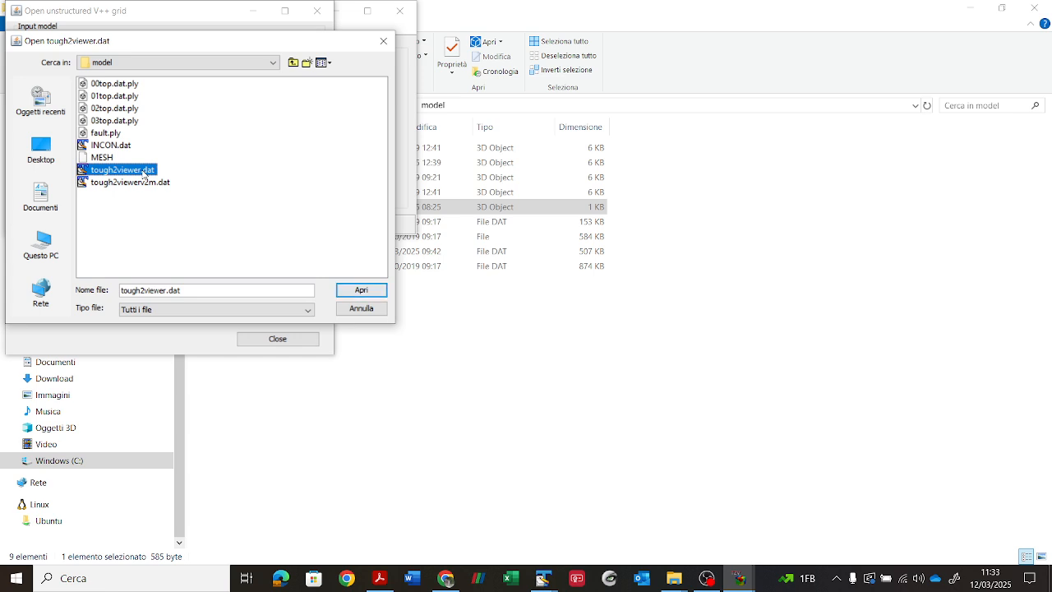
{"action": "left_click", "coordinate": [143, 182]}
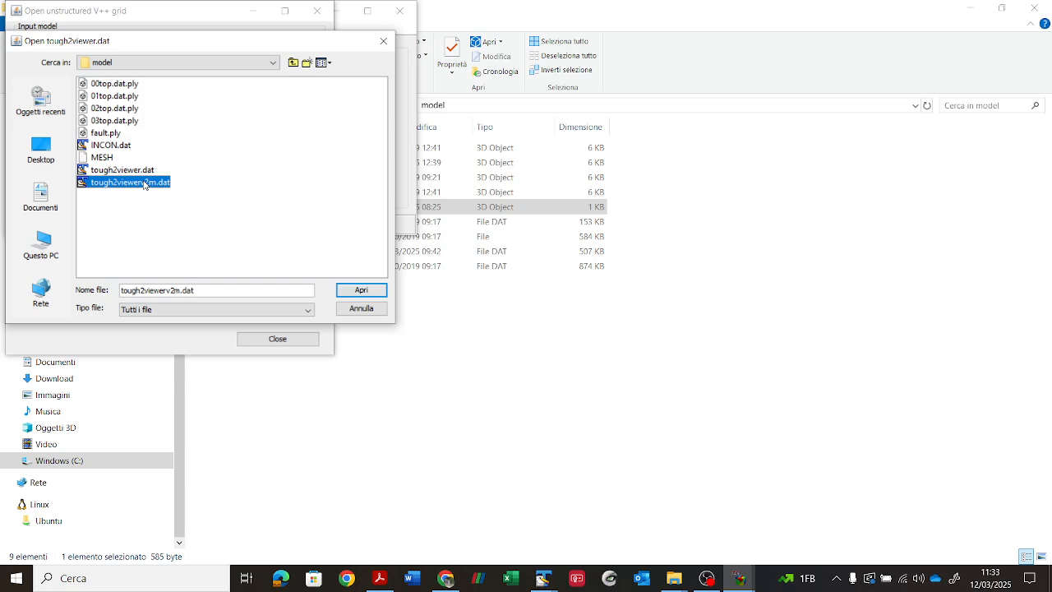
{"action": "left_click", "coordinate": [359, 291]}
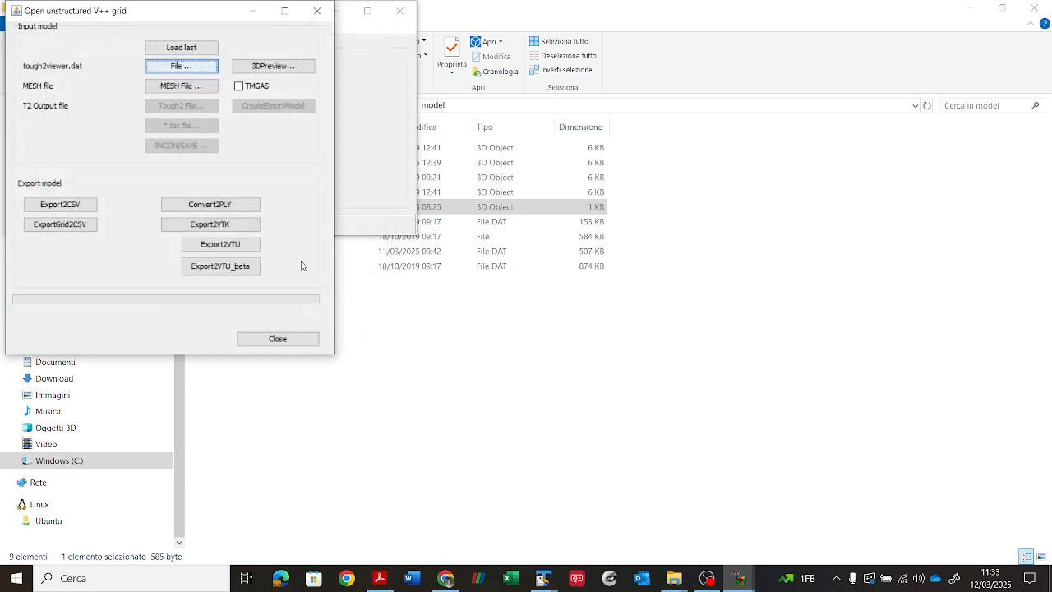
Load the MESH file from the model folder and create an empty model from it.
{"action": "left_click", "coordinate": [181, 86]}
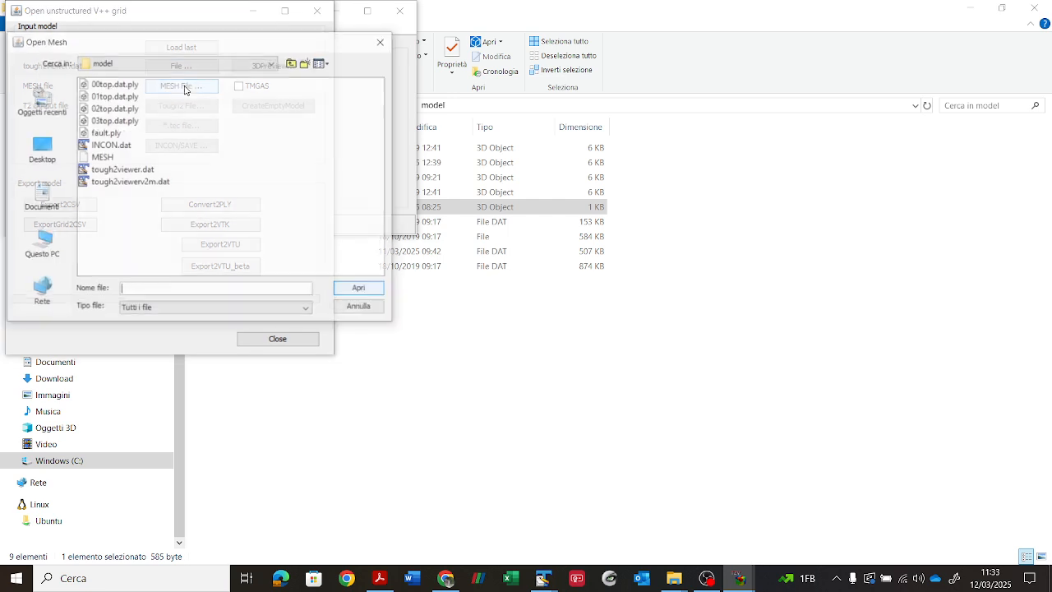
{"action": "left_click", "coordinate": [103, 158]}
{"action": "left_click", "coordinate": [361, 289]}
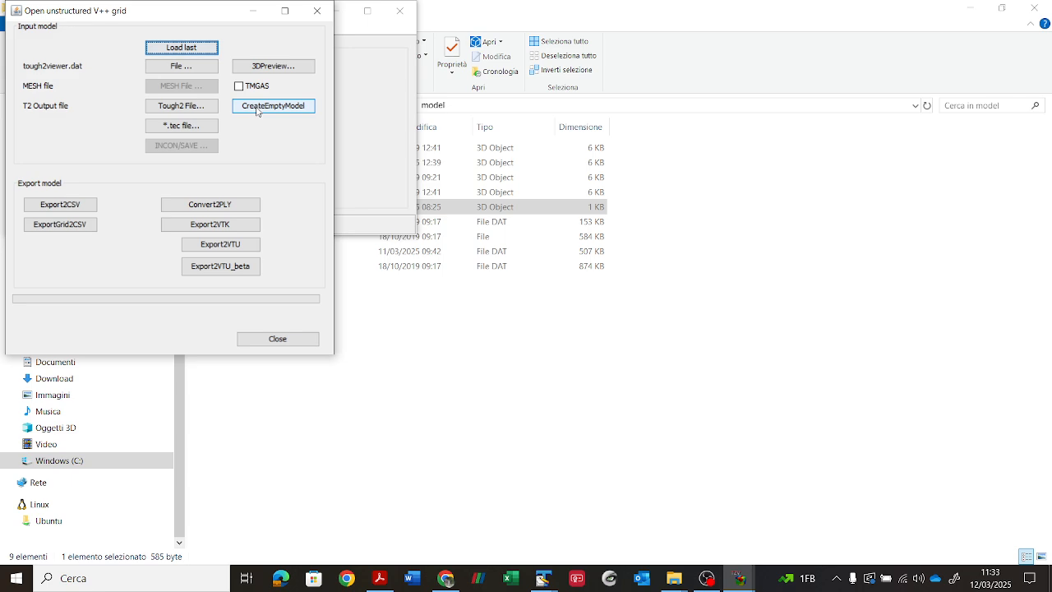
{"action": "left_click", "coordinate": [257, 111]}
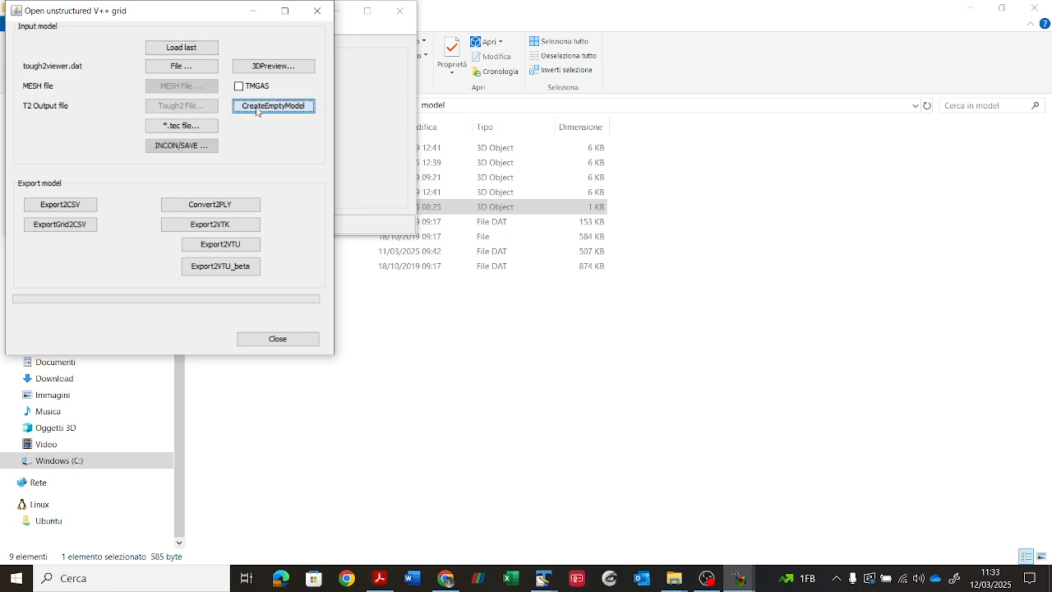
{"action": "left_click", "coordinate": [264, 338]}
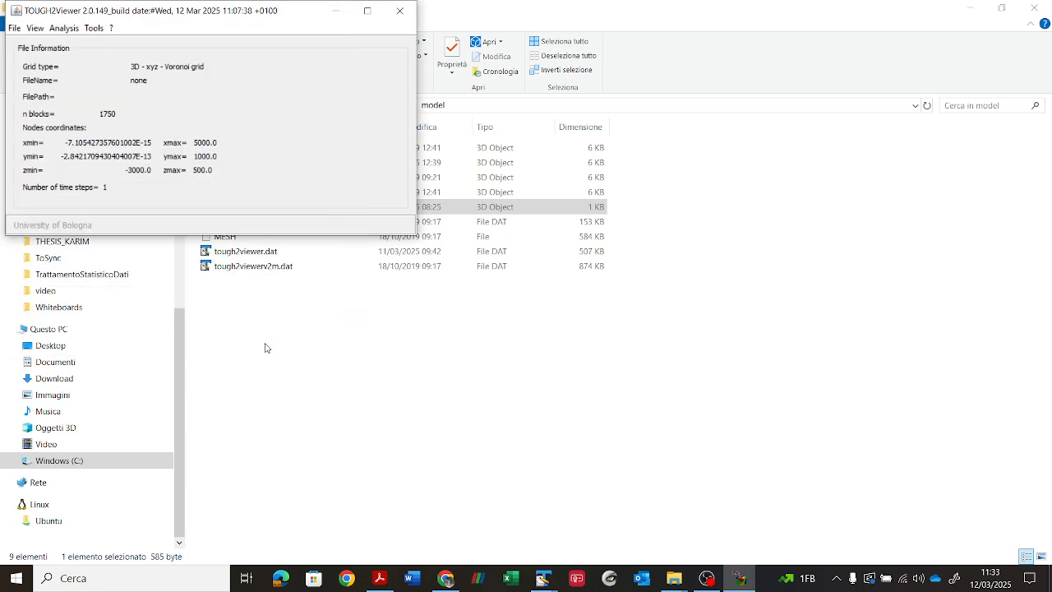
Import 00top.dat.ply as a PLY surface file, keeping the default colour.
{"action": "left_click", "coordinate": [14, 28]}
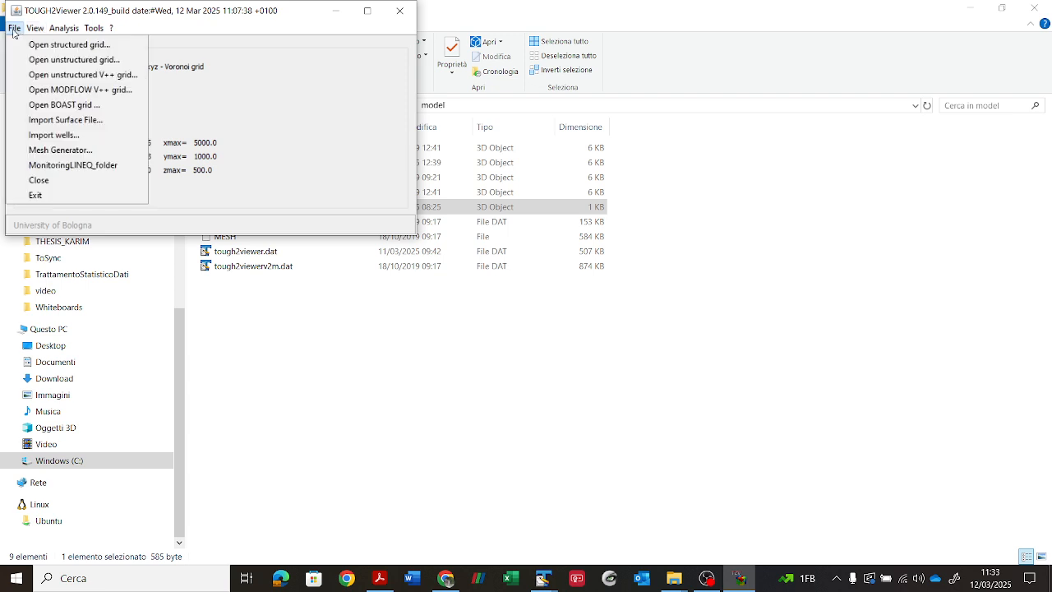
{"action": "left_click", "coordinate": [40, 122]}
{"action": "left_click", "coordinate": [61, 45]}
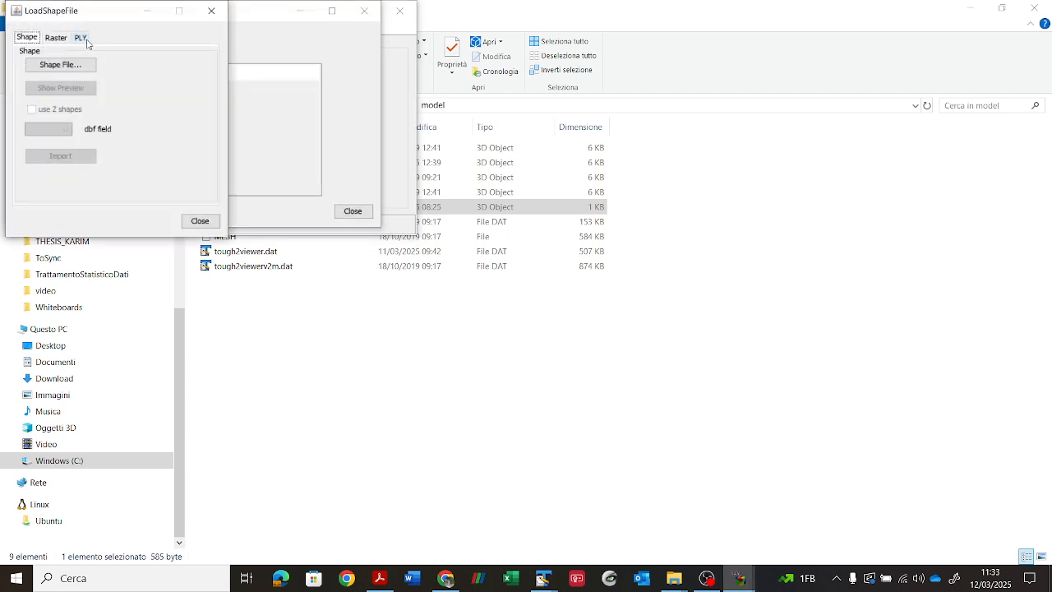
{"action": "left_click", "coordinate": [82, 39]}
{"action": "left_click", "coordinate": [78, 73]}
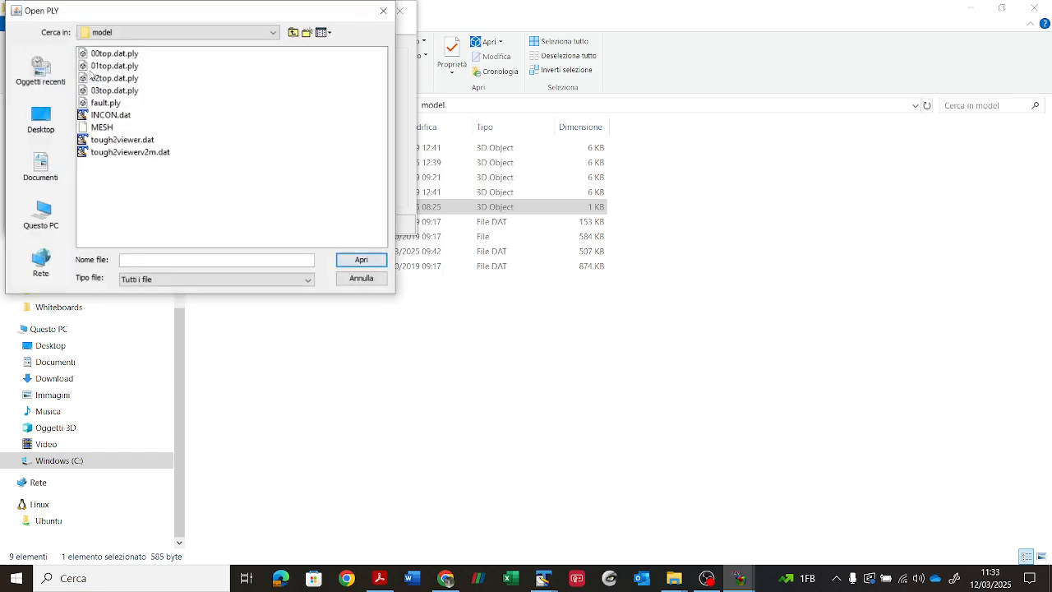
{"action": "left_click", "coordinate": [125, 55]}
{"action": "left_click", "coordinate": [349, 258]}
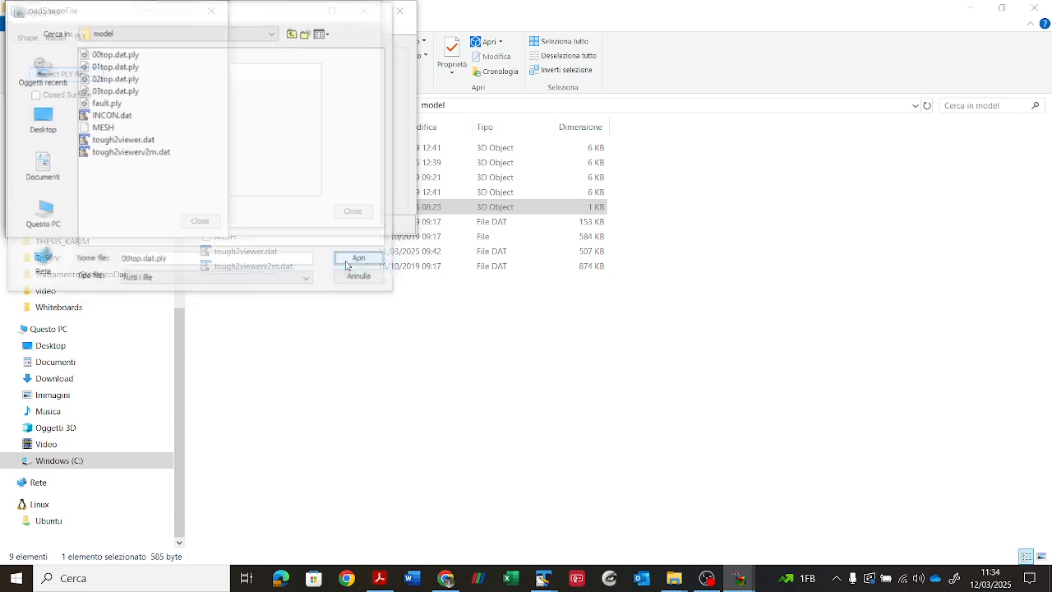
{"action": "left_click", "coordinate": [167, 259]}
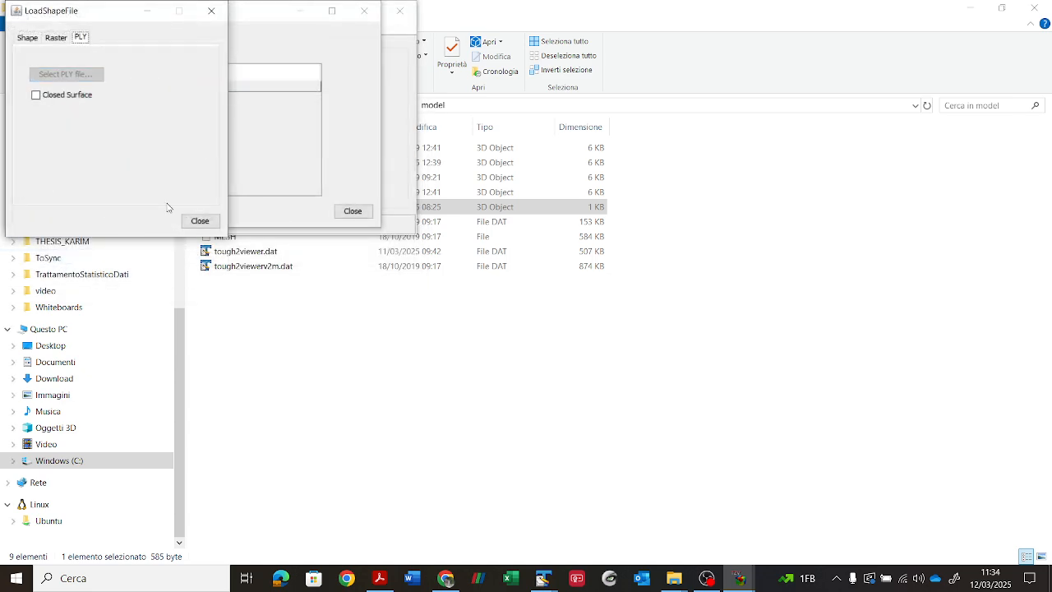
{"action": "left_click", "coordinate": [195, 220]}
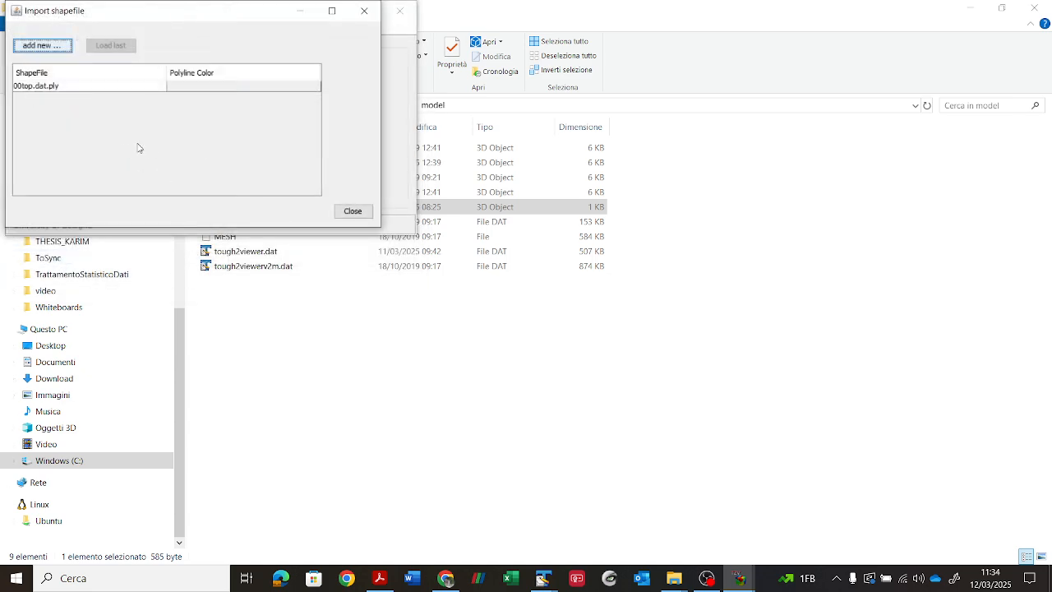
Add 01top.dat.ply as a PLY surface and colour it red.
{"action": "left_click", "coordinate": [48, 47]}
{"action": "left_click", "coordinate": [80, 38]}
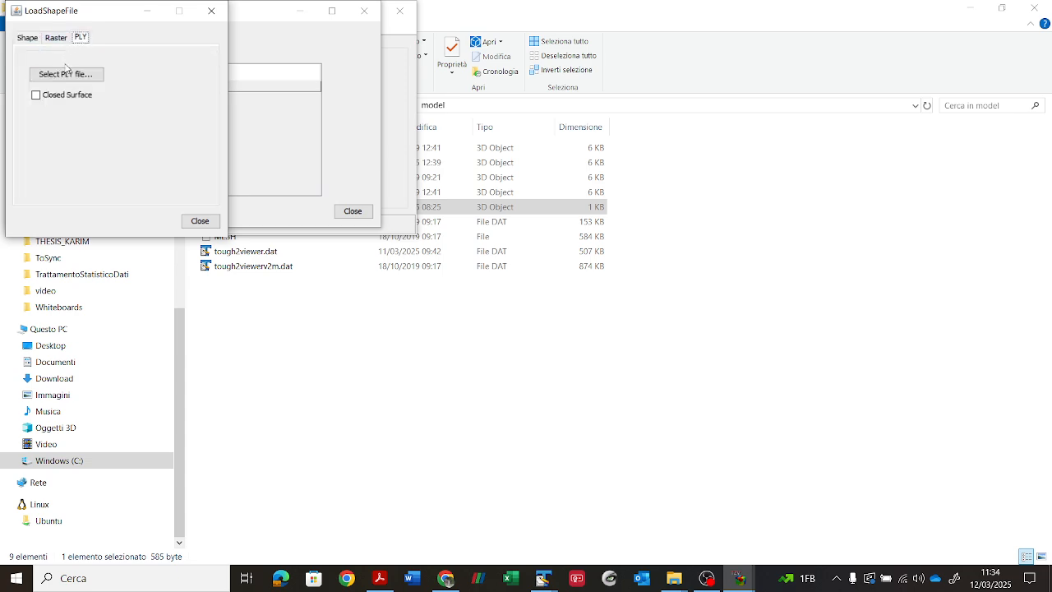
{"action": "left_click", "coordinate": [66, 73]}
{"action": "left_click", "coordinate": [111, 65]}
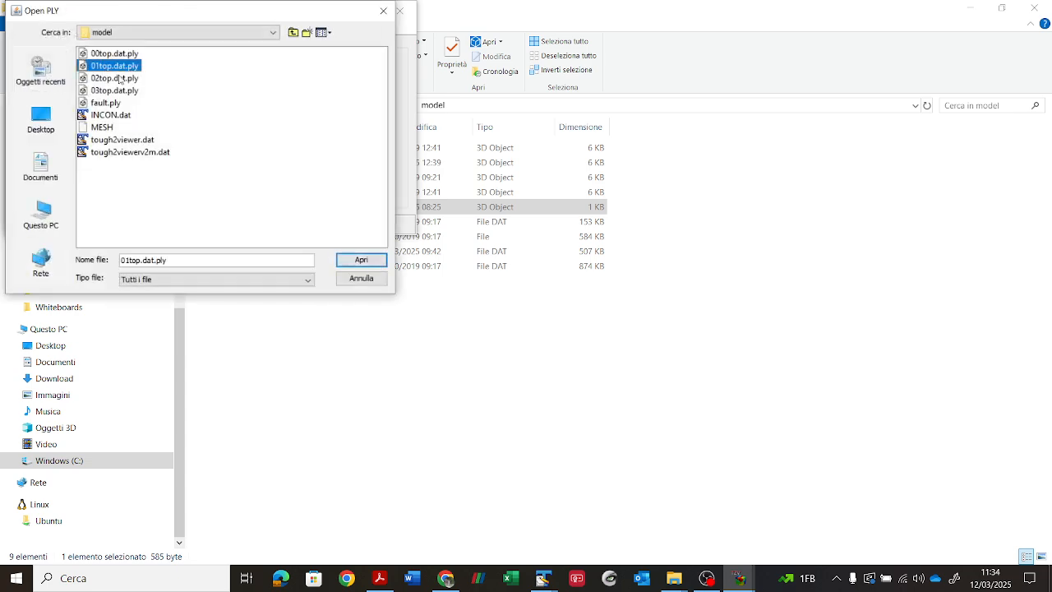
{"action": "left_click", "coordinate": [354, 262]}
{"action": "left_click", "coordinate": [189, 115]}
{"action": "left_click", "coordinate": [158, 261]}
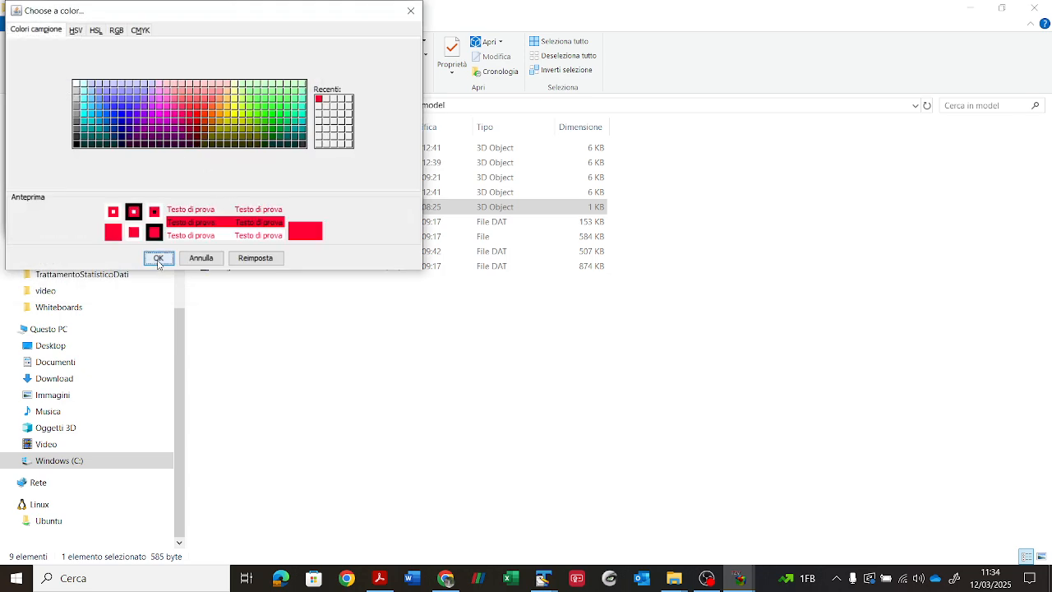
{"action": "left_click", "coordinate": [202, 218]}
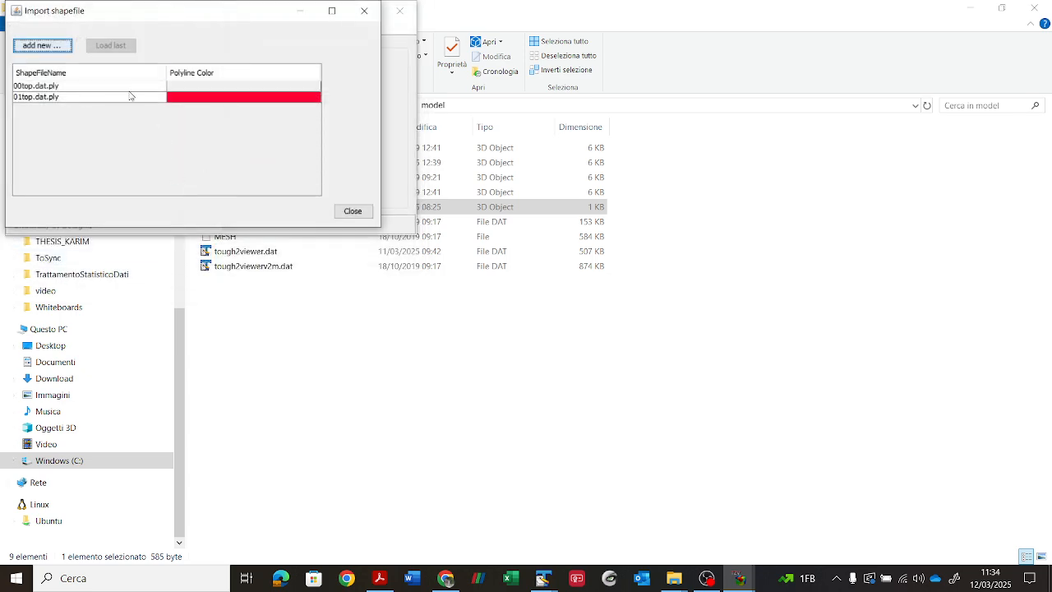
Add 02top.dat.ply as a PLY surface and colour it yellow.
{"action": "left_click", "coordinate": [66, 49]}
{"action": "left_click", "coordinate": [80, 39]}
{"action": "left_click", "coordinate": [66, 73]}
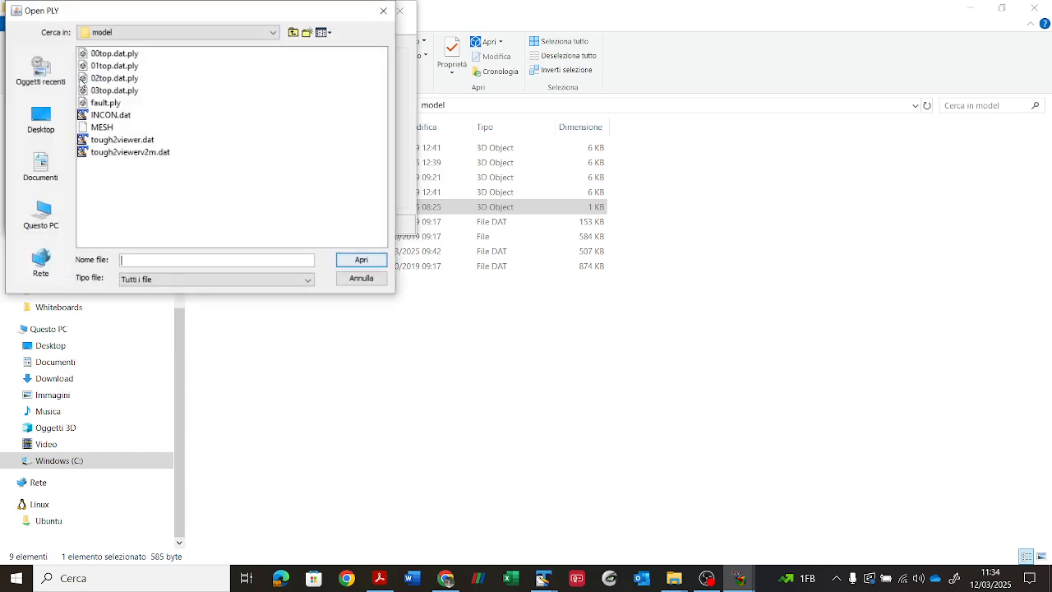
{"action": "left_click", "coordinate": [114, 77]}
{"action": "left_click_drag", "start_coordinate": [144, 18], "coordinate": [273, 83]}
{"action": "left_click", "coordinate": [474, 332]}
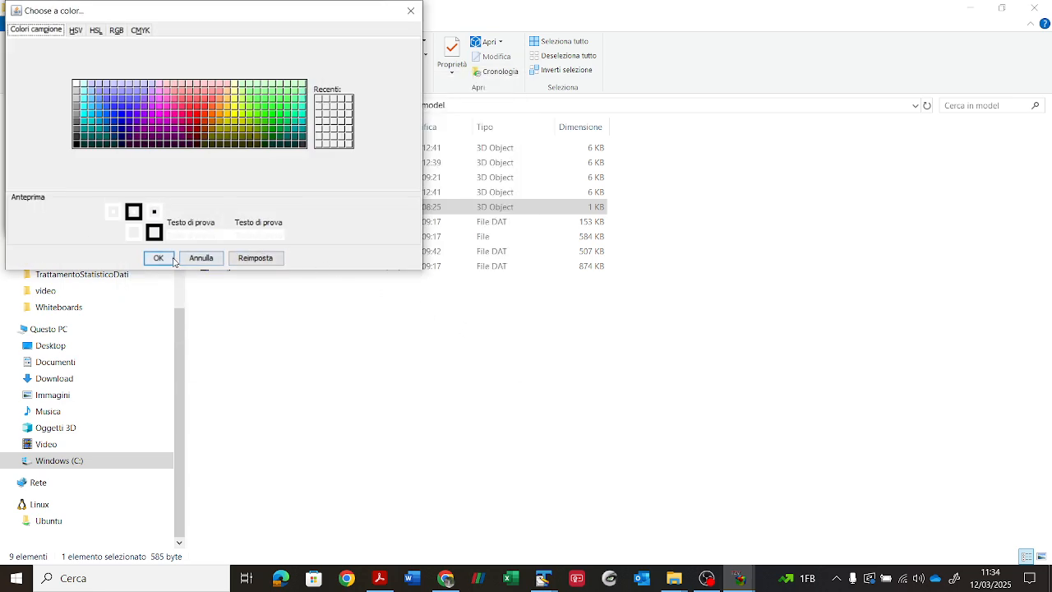
{"action": "left_click", "coordinate": [234, 107]}
{"action": "left_click", "coordinate": [161, 258]}
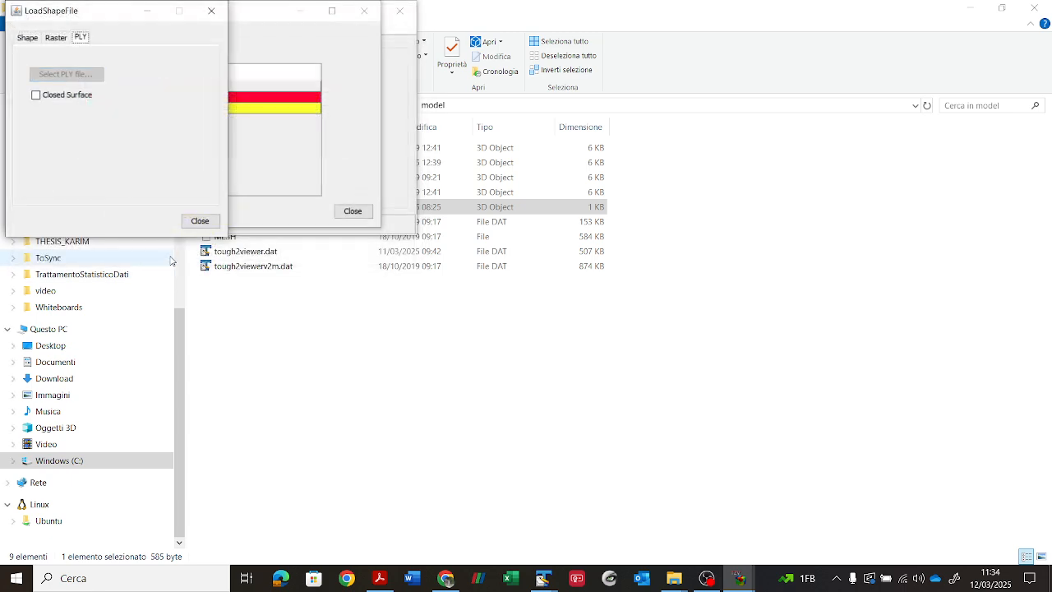
{"action": "left_click", "coordinate": [199, 221]}
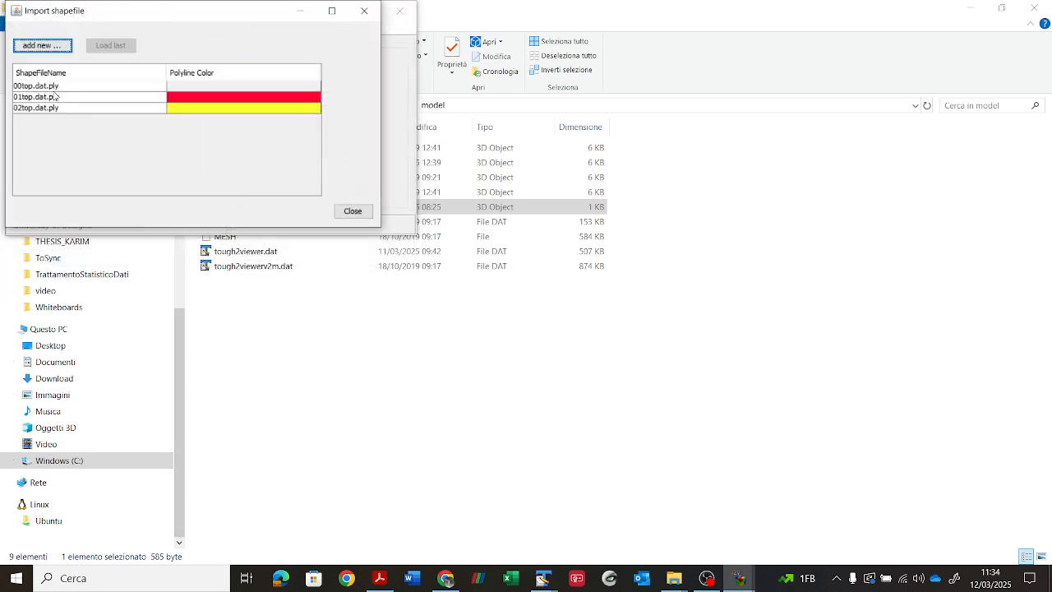
Add 03top.dat.ply as a PLY surface and colour it light blue-violet.
{"action": "left_click", "coordinate": [42, 45]}
{"action": "left_click", "coordinate": [81, 38]}
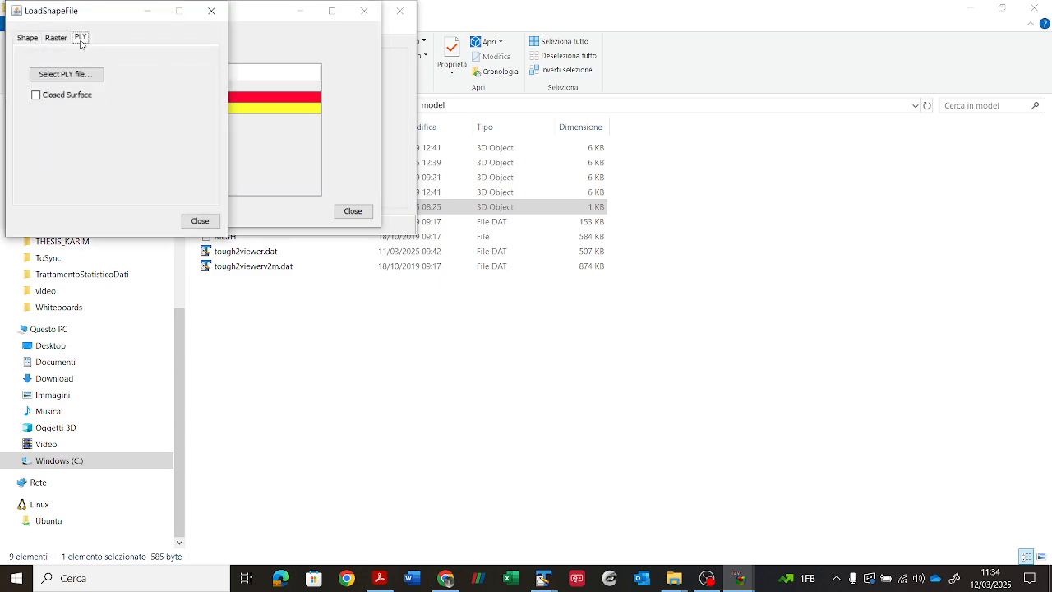
{"action": "left_click", "coordinate": [69, 74]}
{"action": "left_click", "coordinate": [106, 90]}
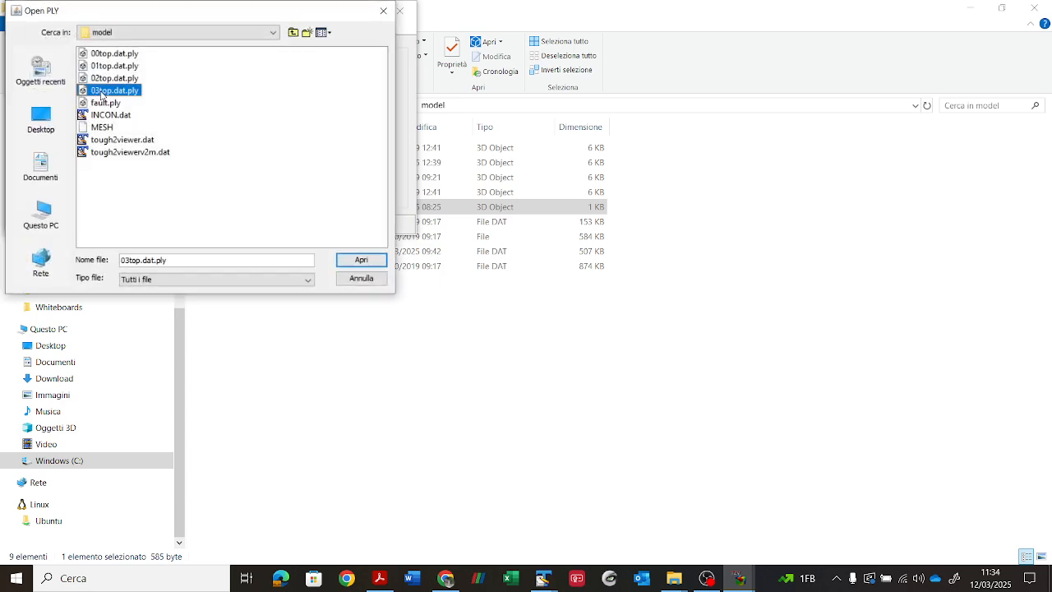
{"action": "left_click", "coordinate": [342, 259]}
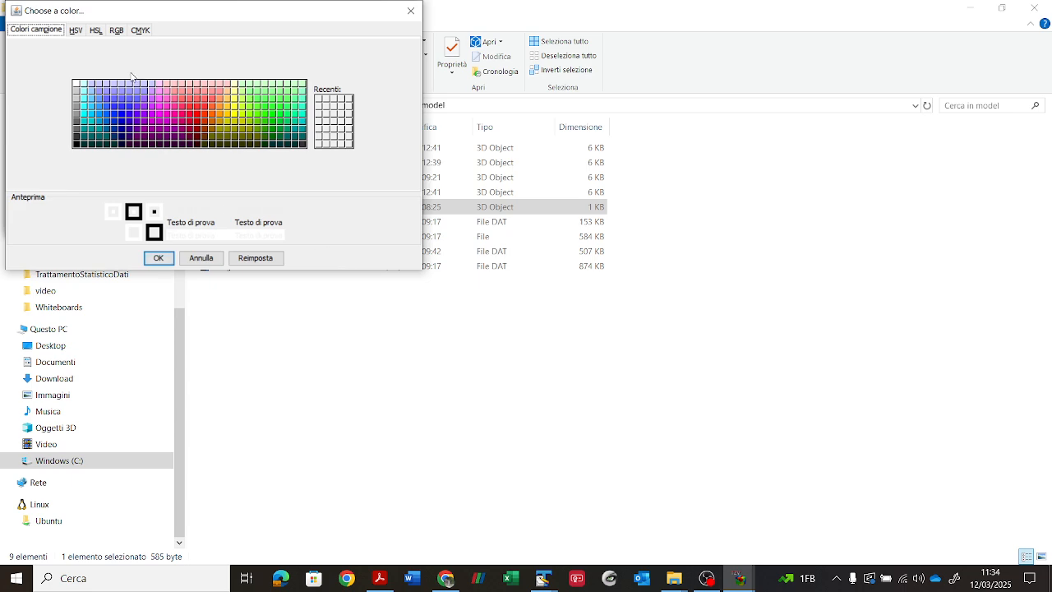
{"action": "left_click", "coordinate": [135, 90]}
{"action": "left_click", "coordinate": [158, 258]}
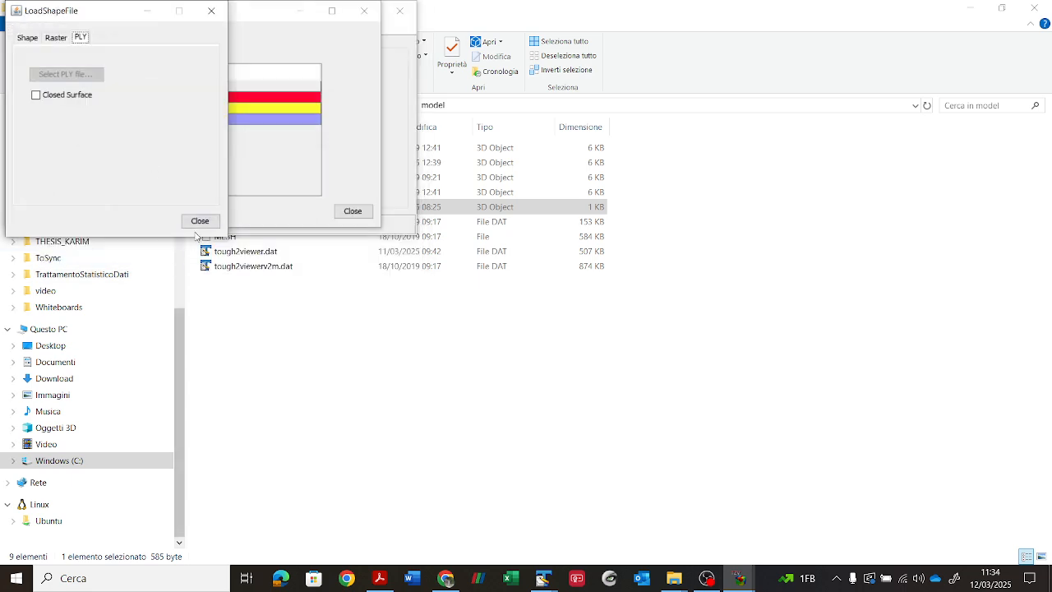
{"action": "left_click", "coordinate": [199, 234]}
Add fault.ply as a PLY surface, keeping the default colour.
{"action": "left_click", "coordinate": [49, 46]}
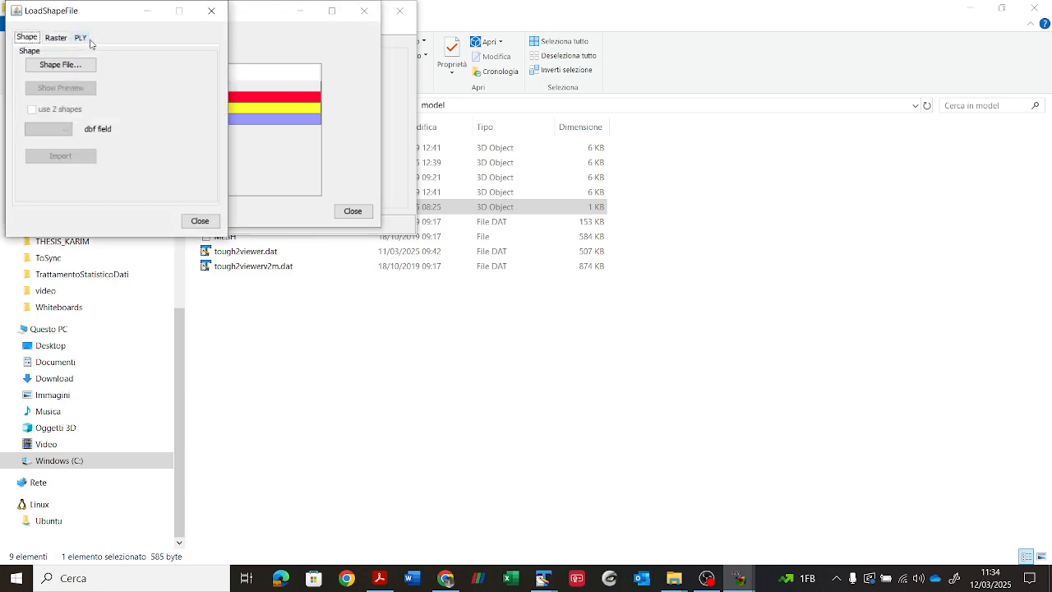
{"action": "left_click", "coordinate": [82, 38]}
{"action": "left_click", "coordinate": [66, 74]}
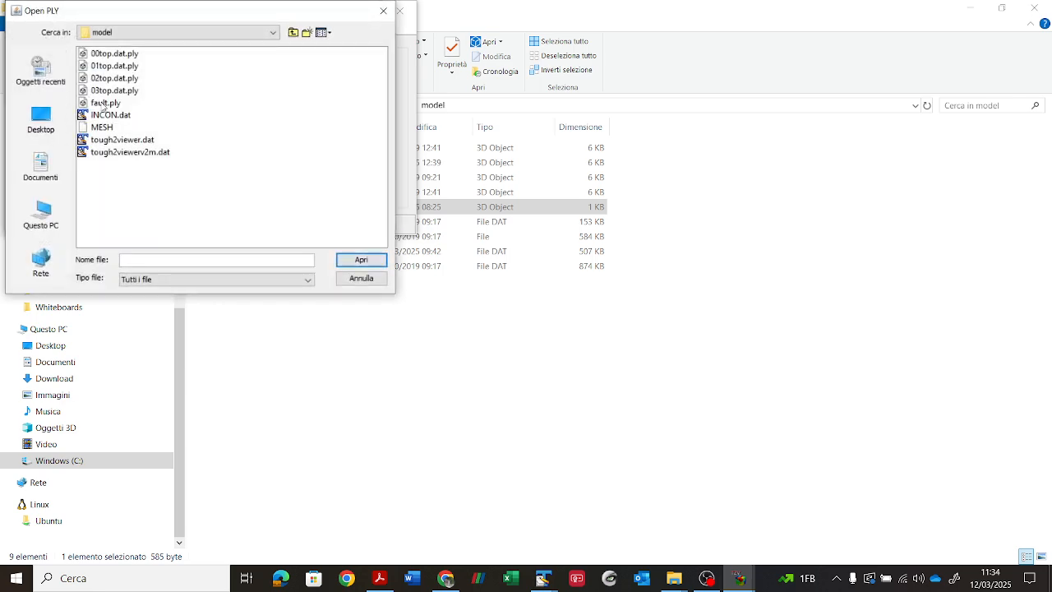
{"action": "left_click", "coordinate": [105, 103]}
{"action": "left_click", "coordinate": [361, 259]}
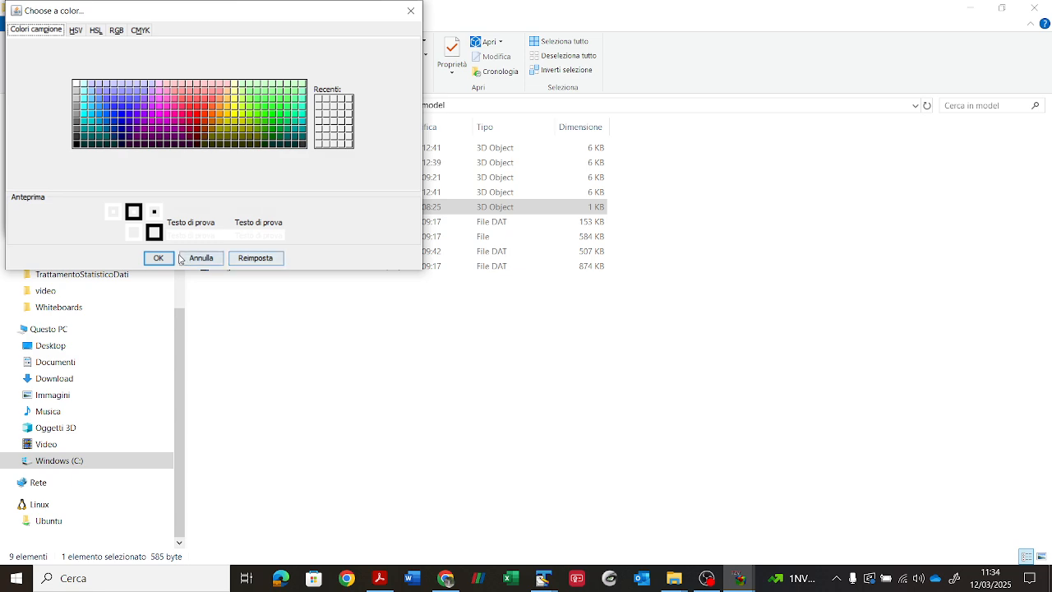
{"action": "left_click", "coordinate": [166, 259]}
Close the LoadShapeFile and Import shapefile dialogs and return to the TOUGH2Viewer main window, minimising the other windows in the way.
{"action": "left_click", "coordinate": [47, 258]}
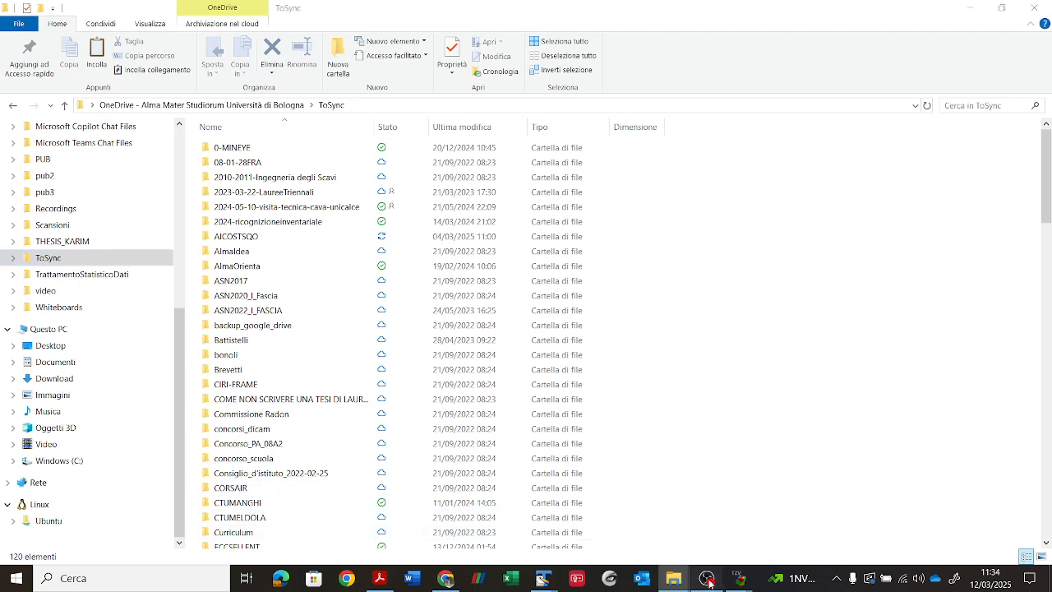
{"action": "left_click", "coordinate": [707, 579]}
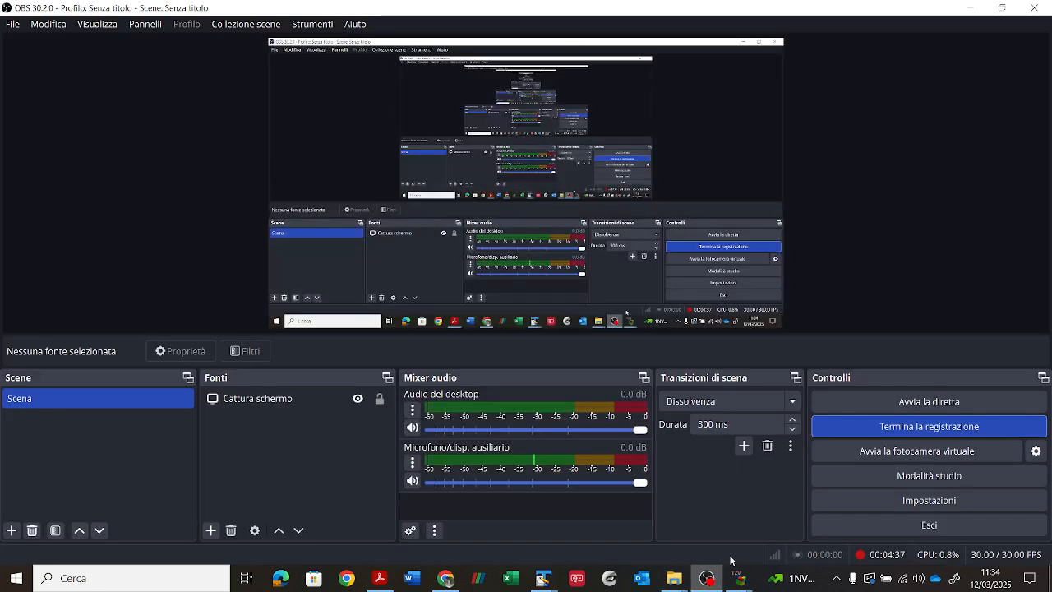
{"action": "mouse_move", "coordinate": [741, 575]}
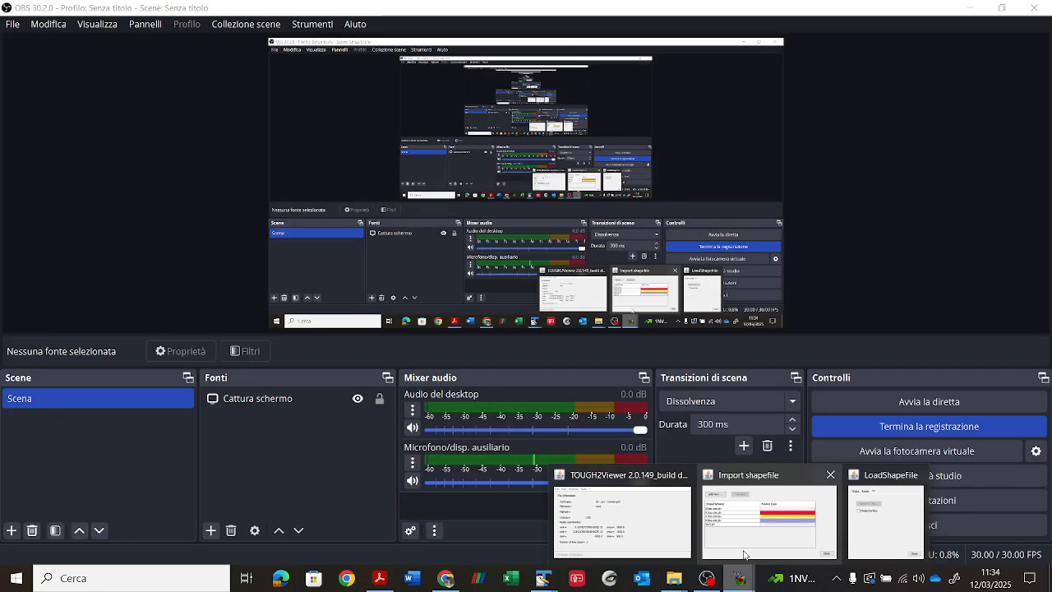
{"action": "left_click", "coordinate": [886, 519]}
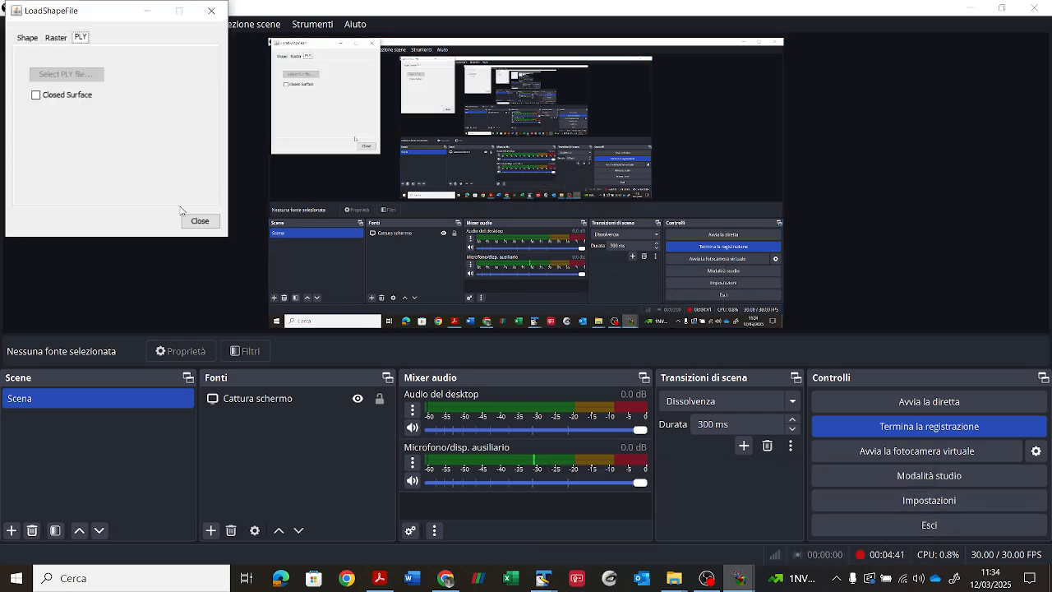
{"action": "left_click", "coordinate": [198, 222]}
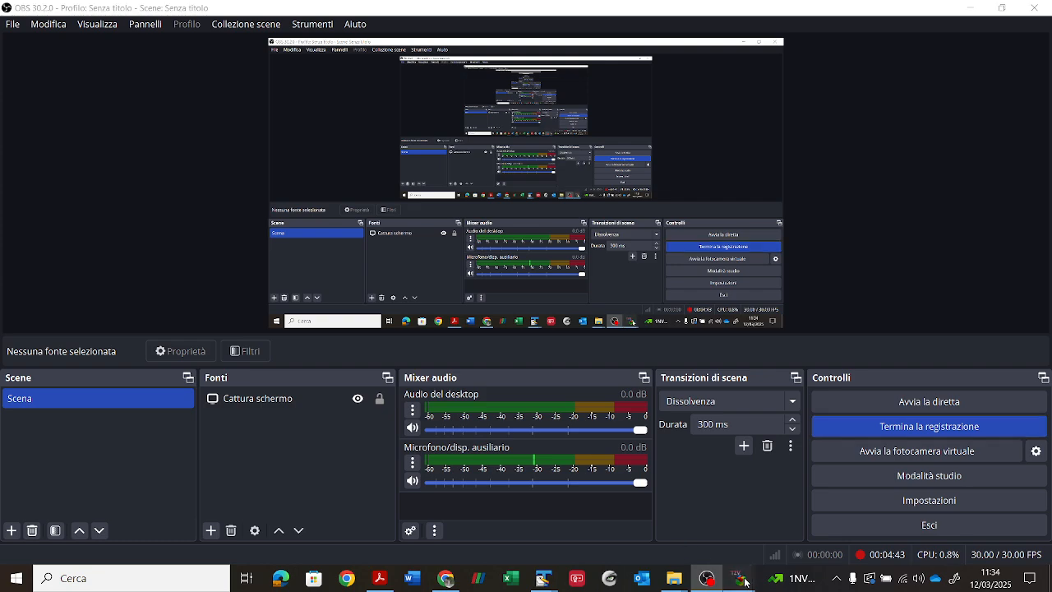
{"action": "mouse_move", "coordinate": [740, 577]}
{"action": "left_click", "coordinate": [768, 545]}
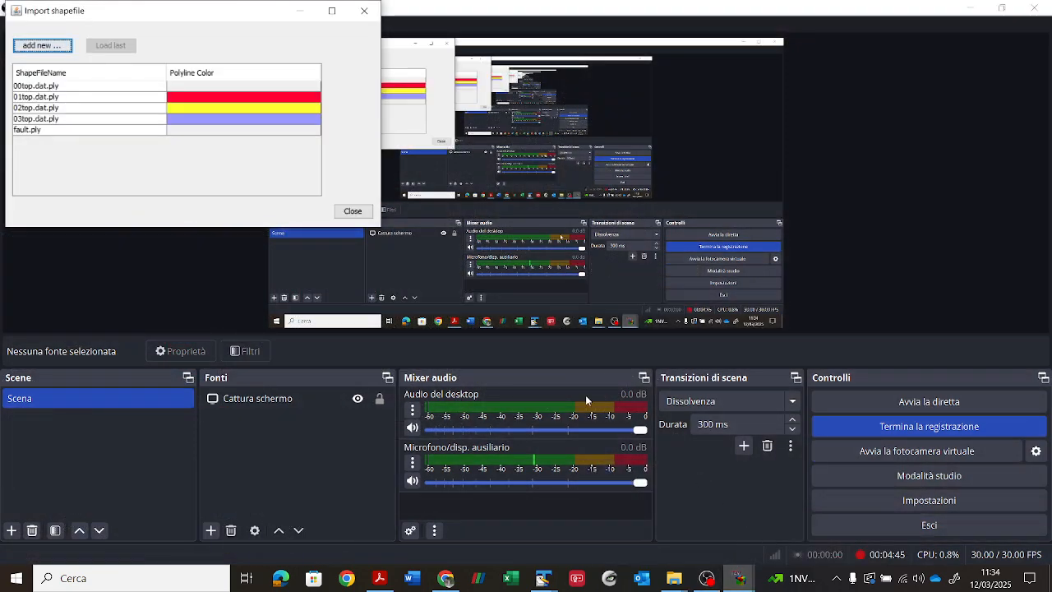
{"action": "left_click", "coordinate": [971, 7]}
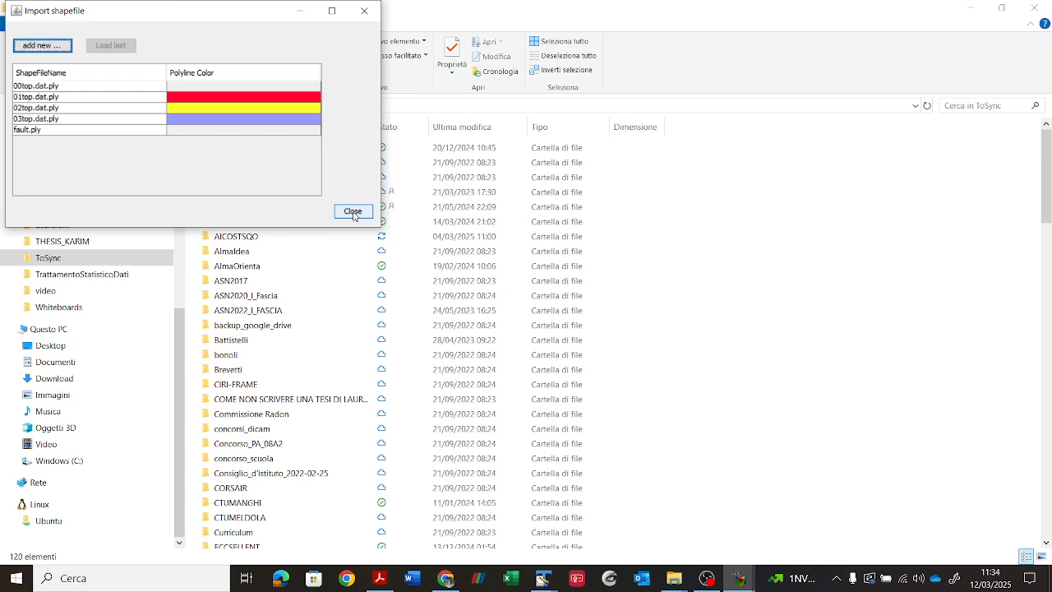
{"action": "left_click", "coordinate": [353, 212]}
{"action": "left_click", "coordinate": [739, 578]}
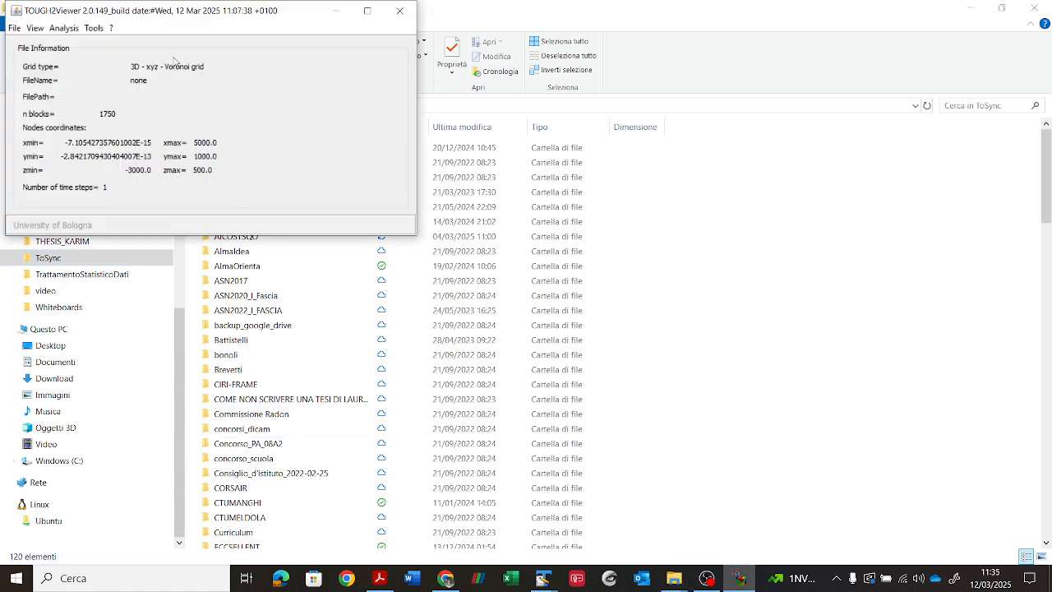
{"action": "left_click", "coordinate": [968, 8]}
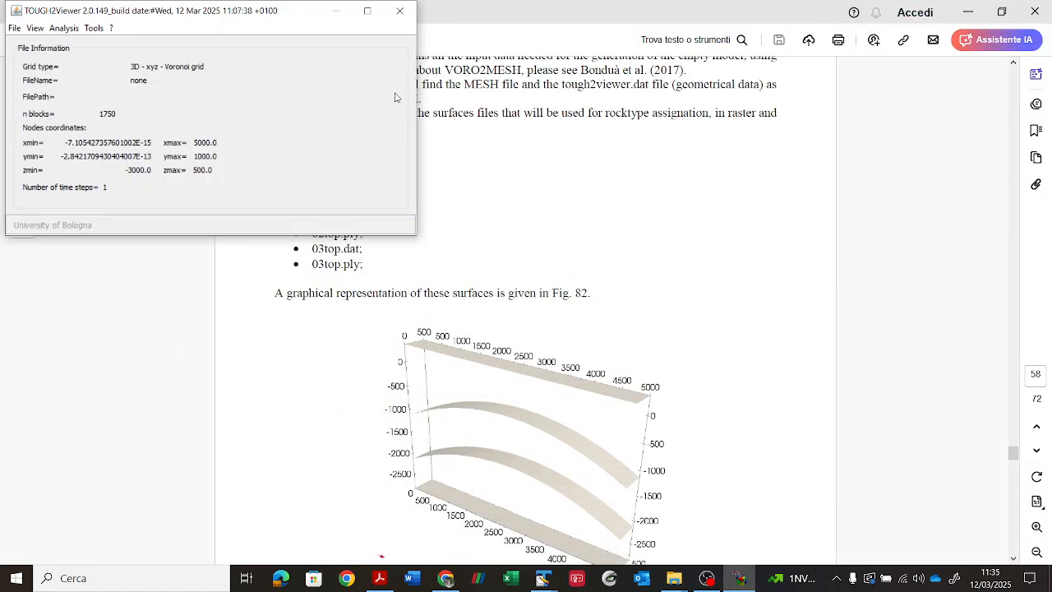
Show the grid as a 3D block model and set the block appearance to RockTypes.
{"action": "left_click", "coordinate": [34, 28]}
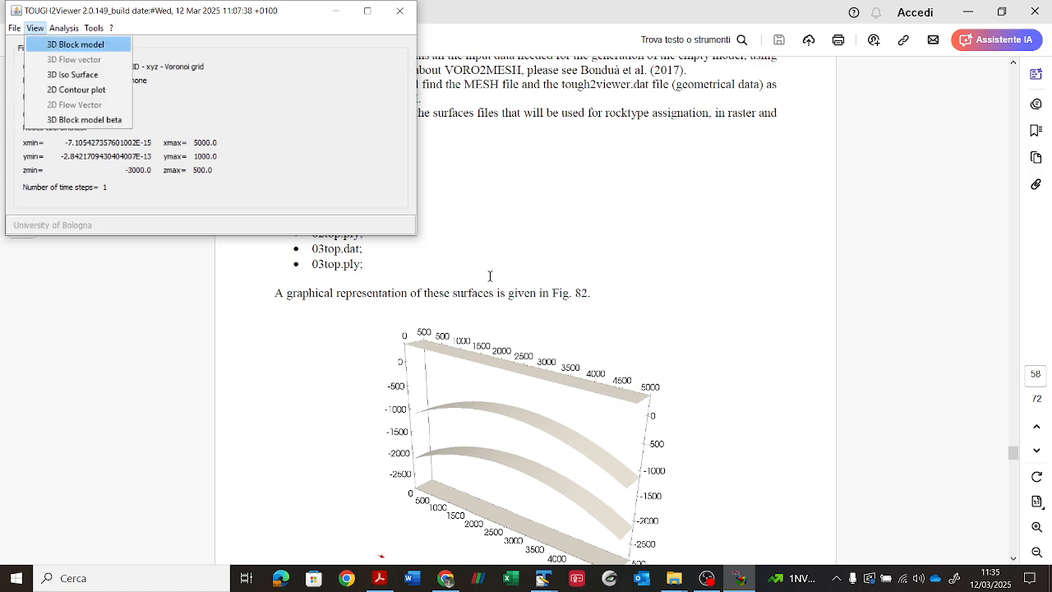
{"action": "key", "text": "Return"}
{"action": "left_click_drag", "start_coordinate": [533, 359], "coordinate": [565, 287]}
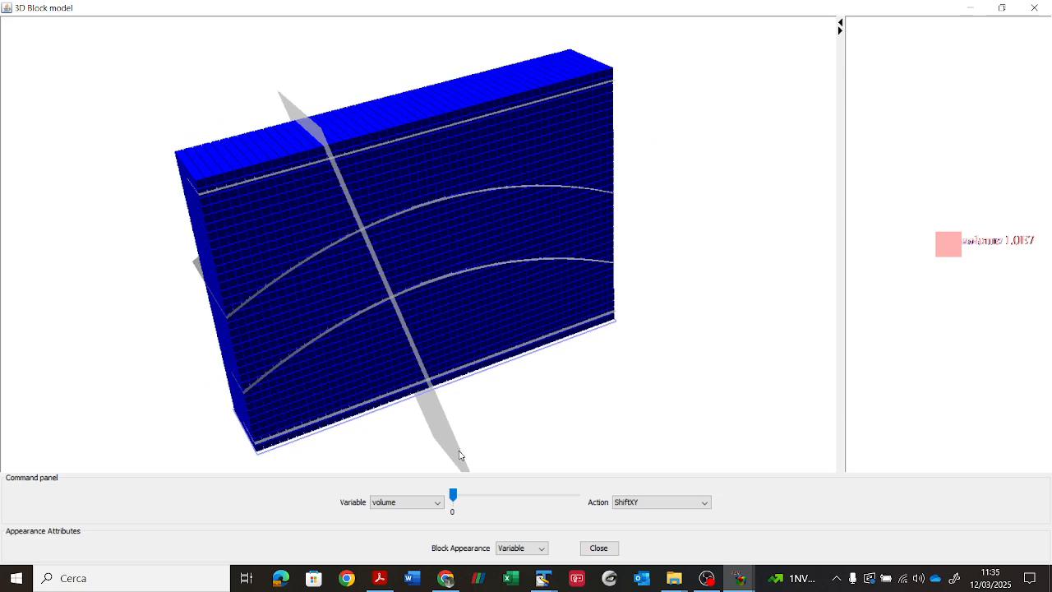
{"action": "left_click", "coordinate": [521, 547]}
{"action": "left_click", "coordinate": [518, 514]}
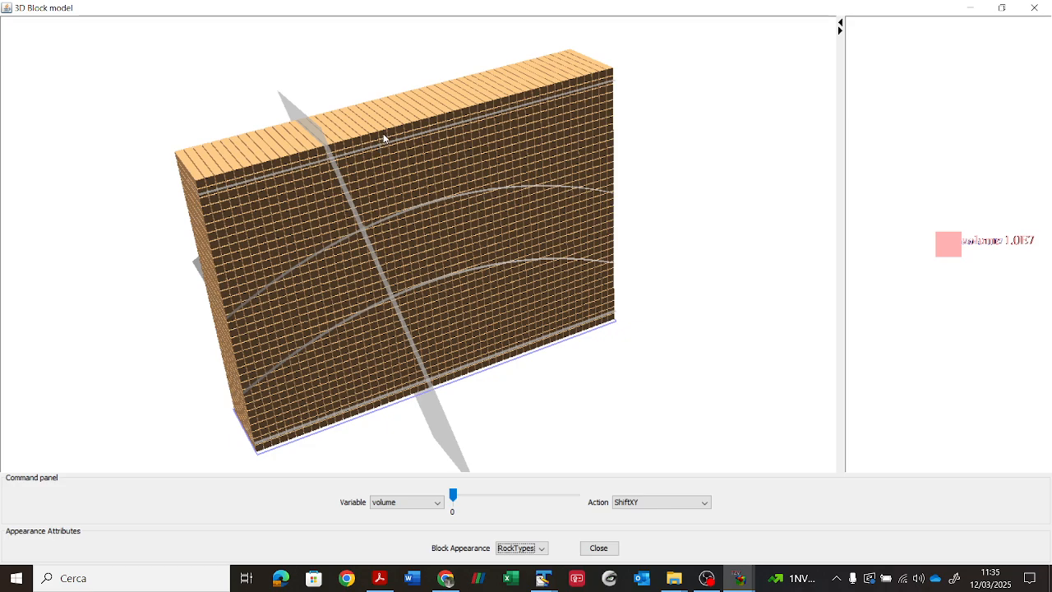
Start AdvancedBlocksSelection and add the visible blocks above the surface 00top.dat.ply to the selection.
{"action": "mouse_move", "coordinate": [586, 403]}
{"action": "left_mouse_down"}
{"action": "mouse_move", "coordinate": [580, 376]}
{"action": "mouse_move", "coordinate": [586, 393]}
{"action": "left_mouse_up"}
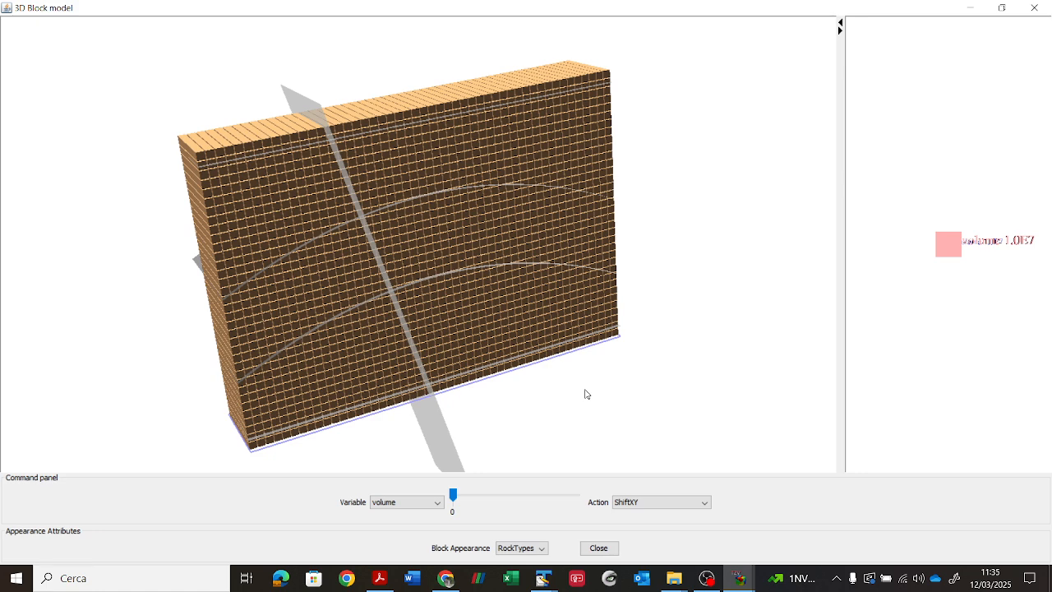
{"action": "left_click", "coordinate": [661, 502]}
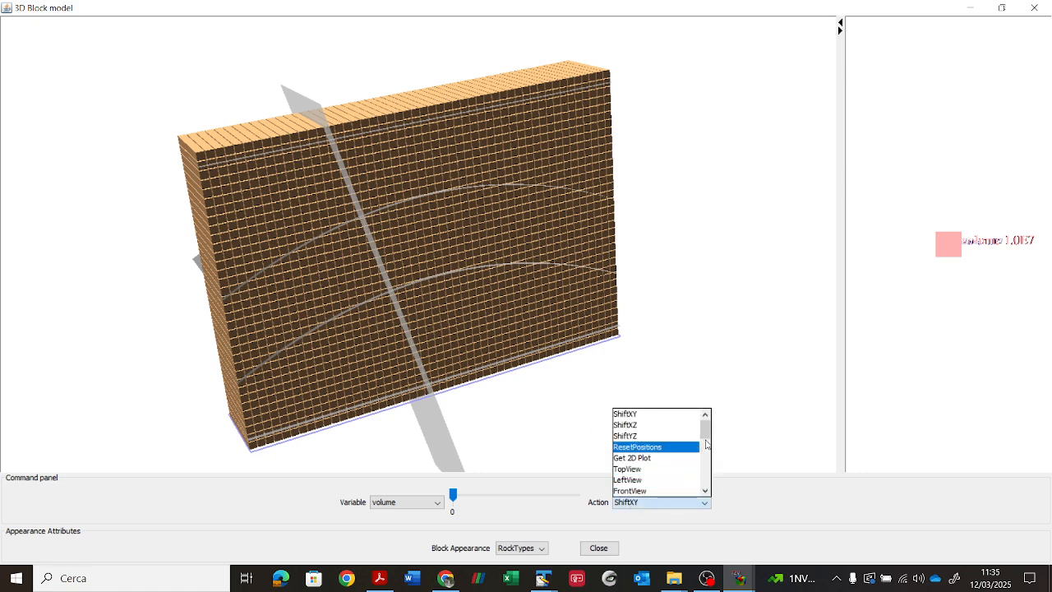
{"action": "left_click_drag", "start_coordinate": [705, 429], "coordinate": [699, 489]}
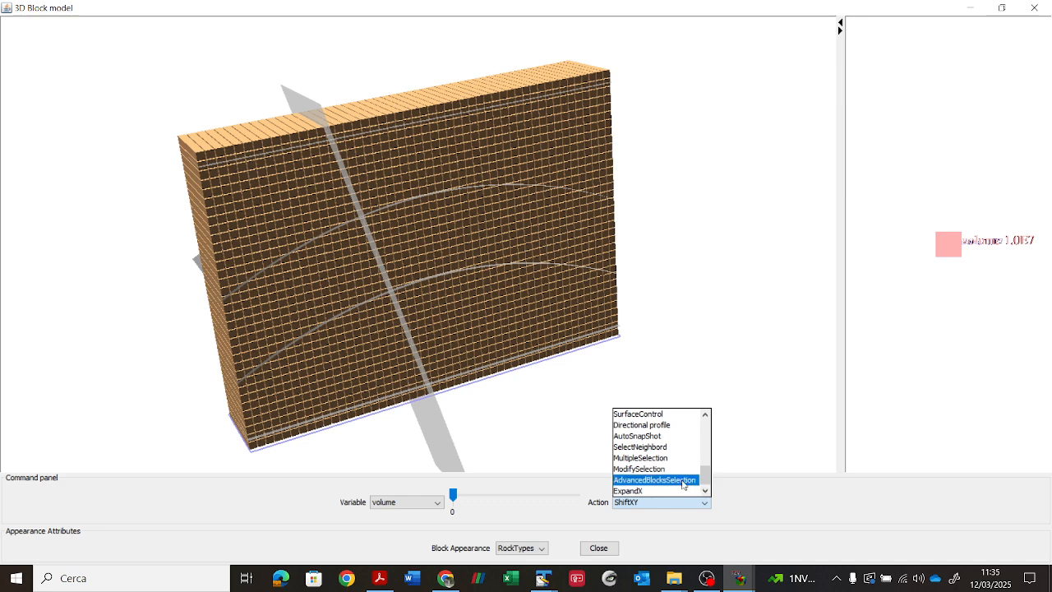
{"action": "left_click", "coordinate": [683, 480]}
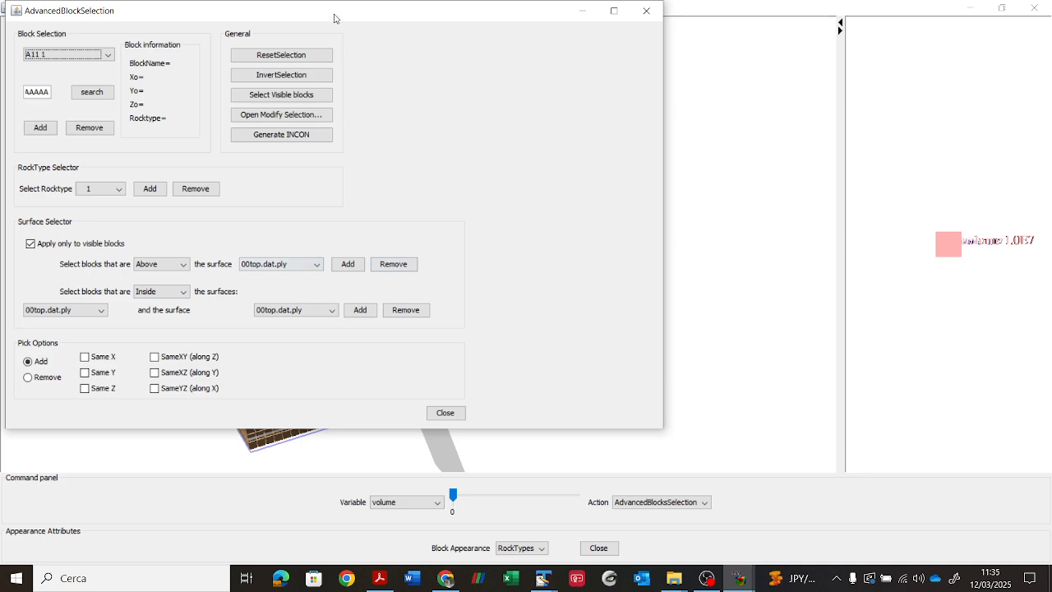
{"action": "left_click_drag", "start_coordinate": [334, 18], "coordinate": [758, 128]}
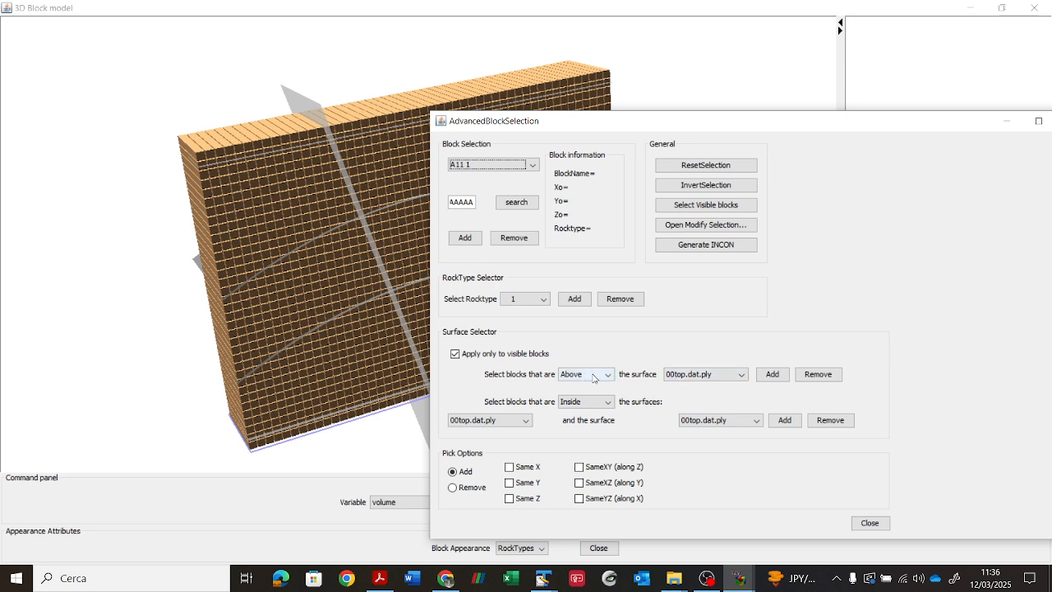
{"action": "left_click", "coordinate": [773, 374]}
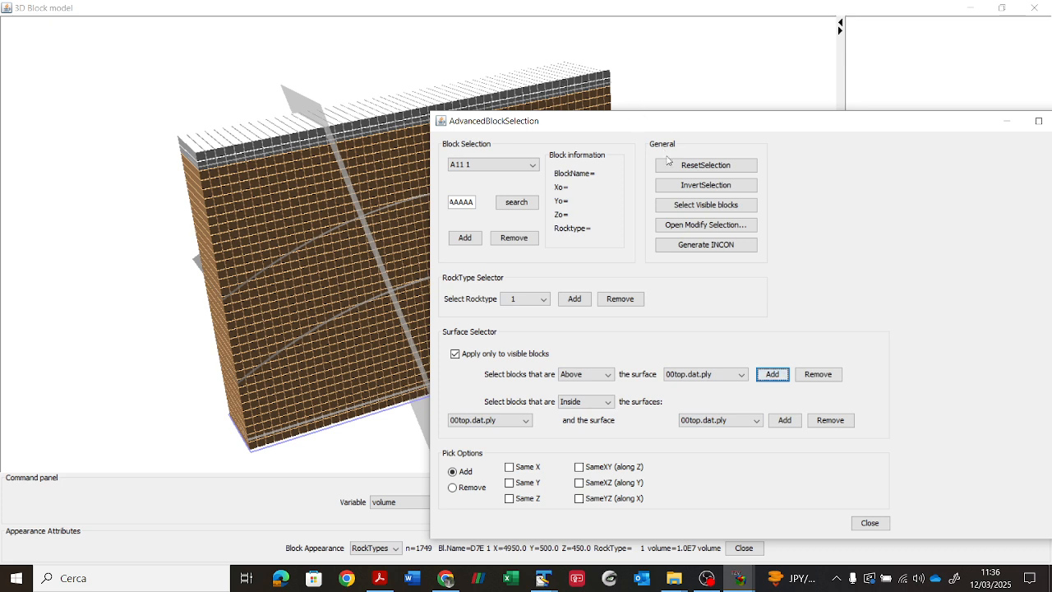
Assign the new rocktype ATMO1 to the selected blocks above the uppermost surface.
{"action": "left_click", "coordinate": [684, 226]}
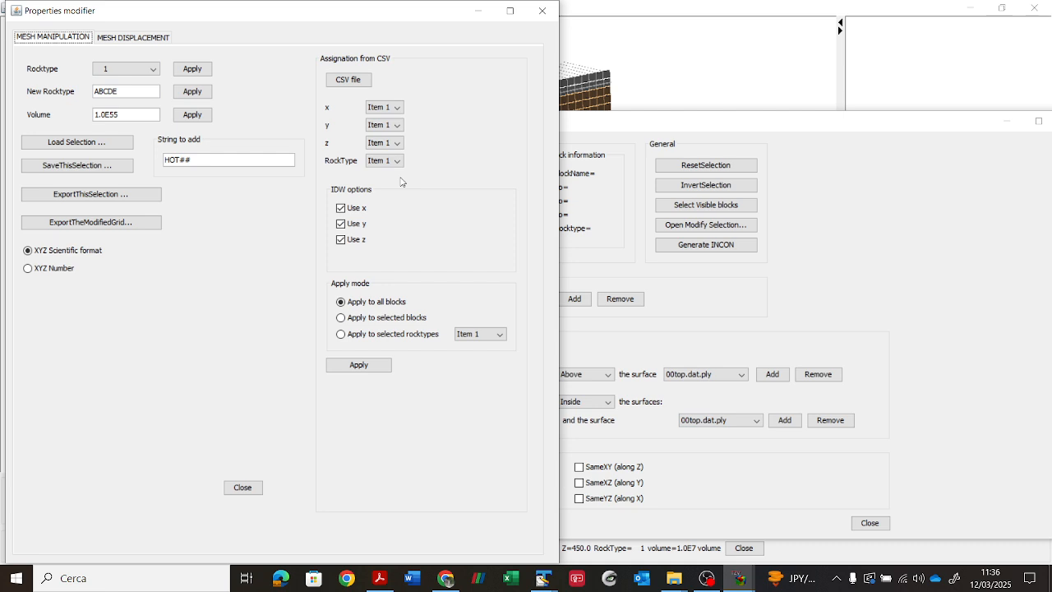
{"action": "left_click_drag", "start_coordinate": [119, 91], "coordinate": [79, 90]}
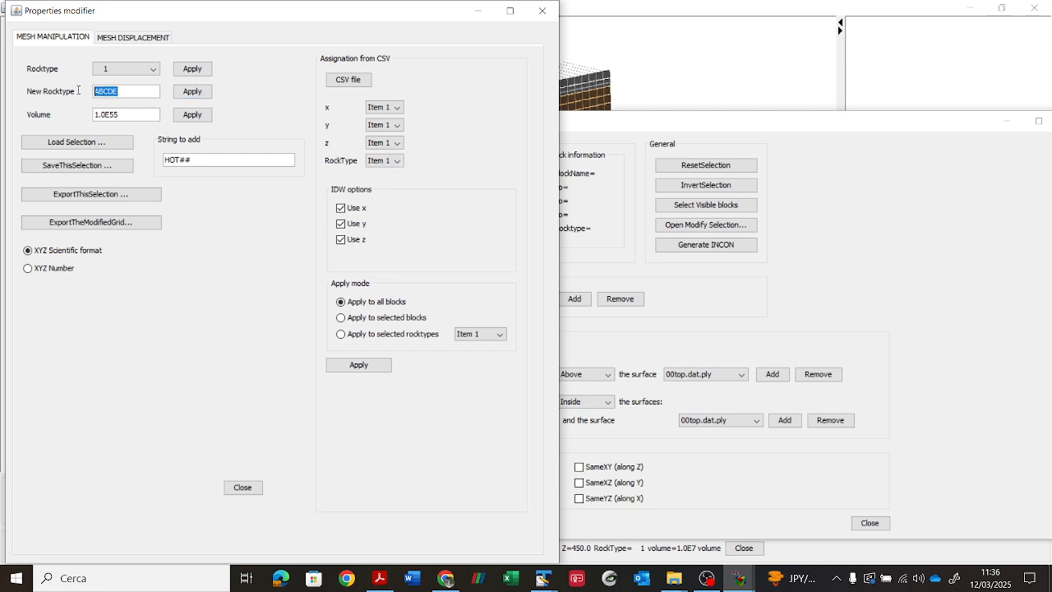
{"action": "type", "text": "ATMO1"}
{"action": "left_click", "coordinate": [186, 93]}
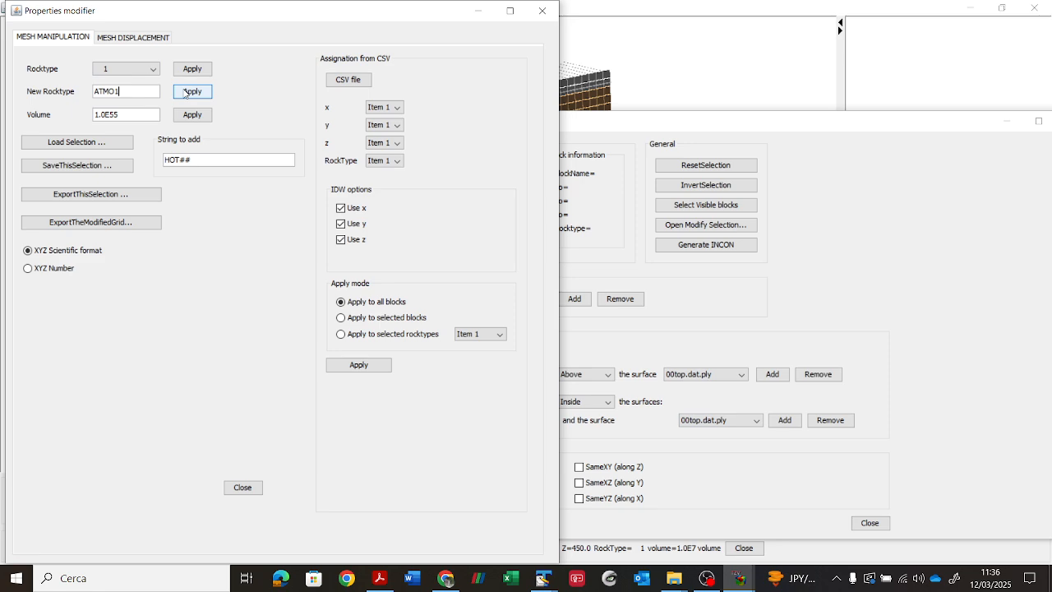
{"action": "left_click", "coordinate": [185, 92]}
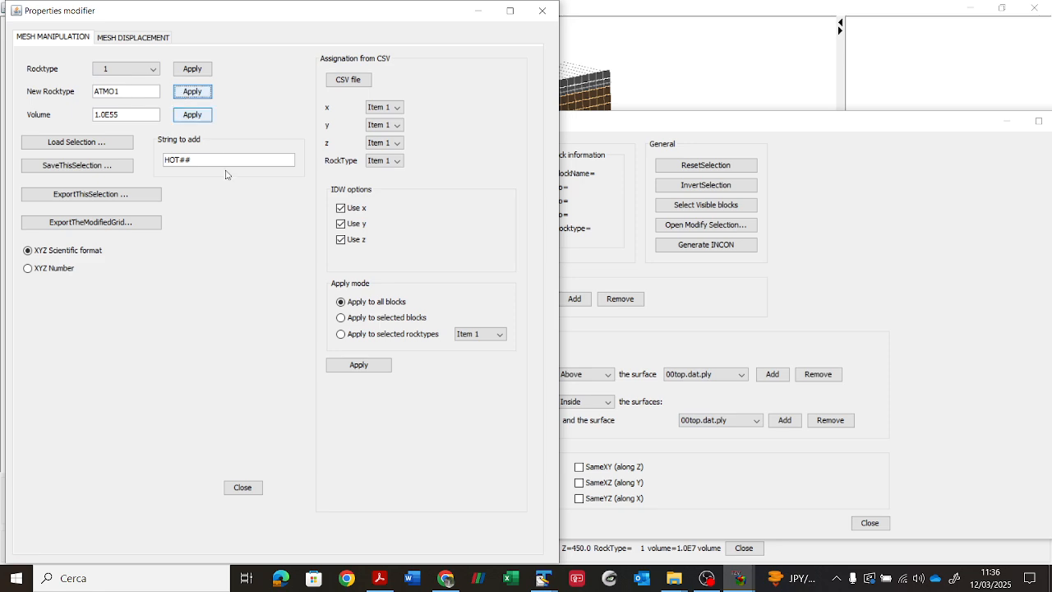
{"action": "left_click", "coordinate": [243, 487]}
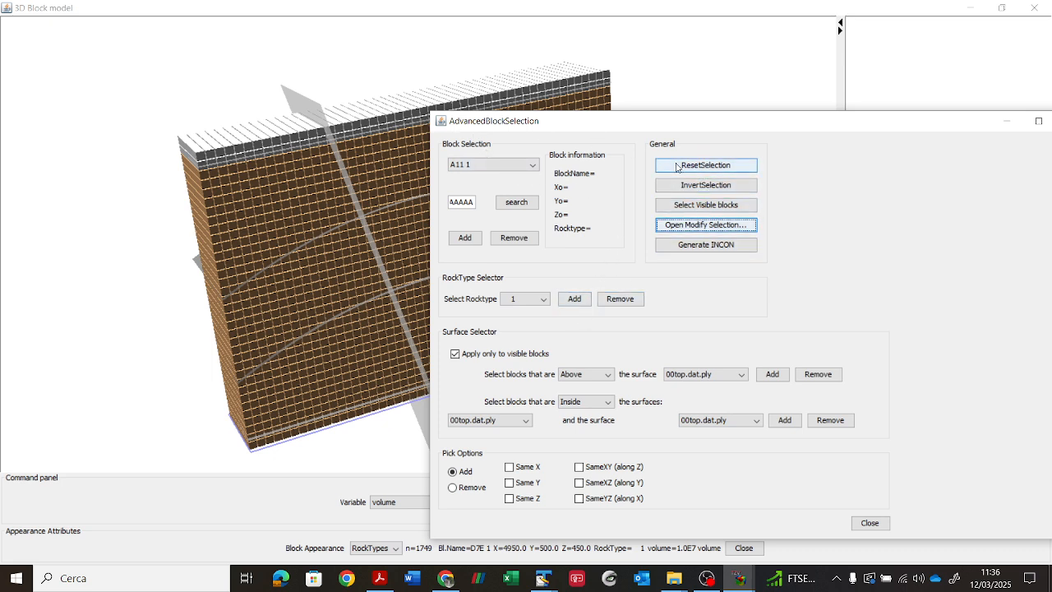
Clear the block selection and select the visible blocks inside the surfaces 00top.dat.ply and 01top.dat.ply.
{"action": "left_click", "coordinate": [678, 167]}
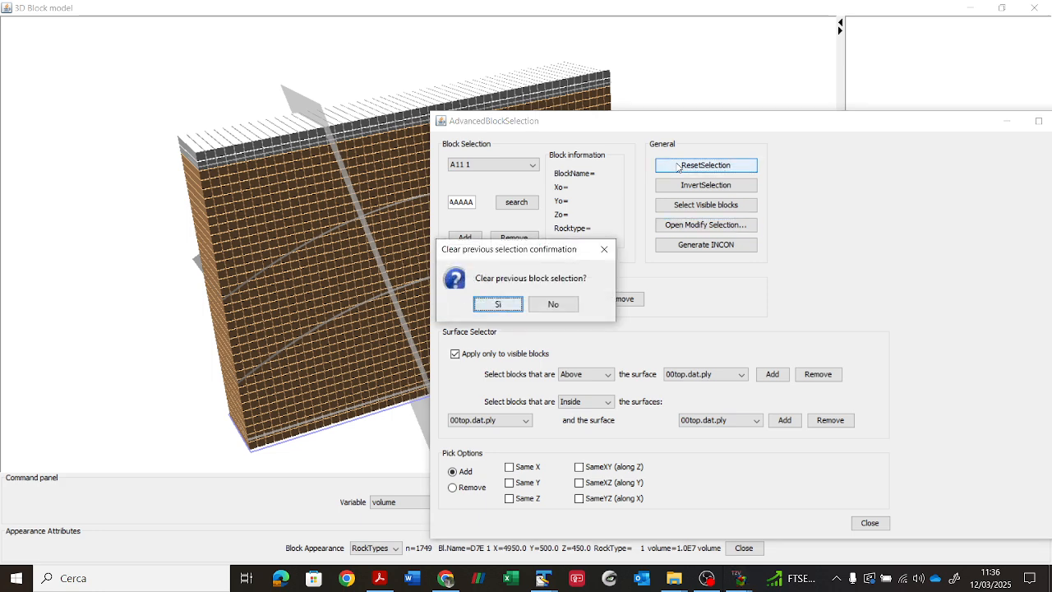
{"action": "left_click", "coordinate": [499, 306]}
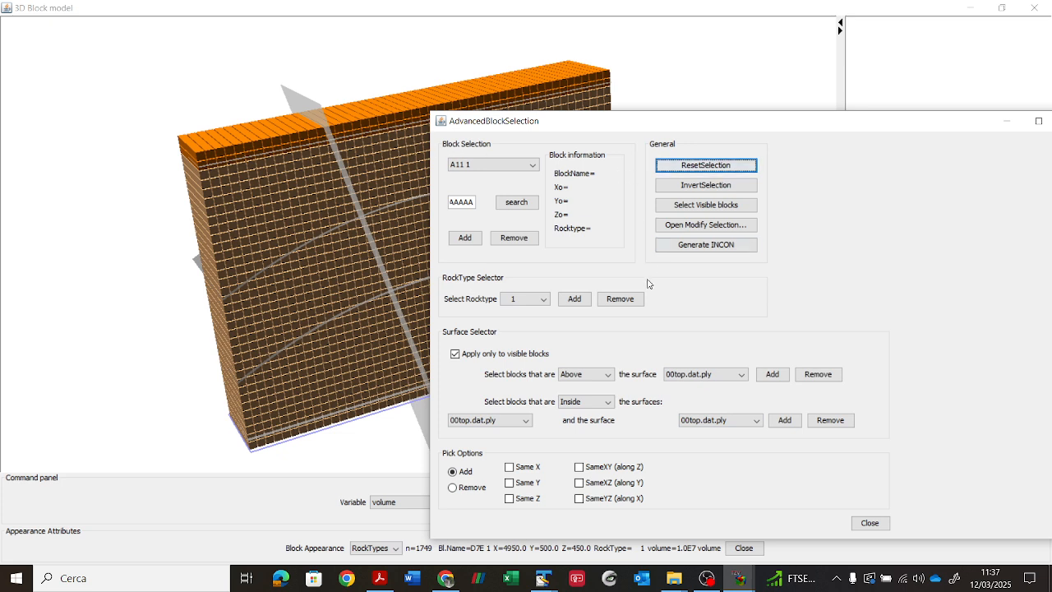
{"action": "left_click", "coordinate": [603, 376]}
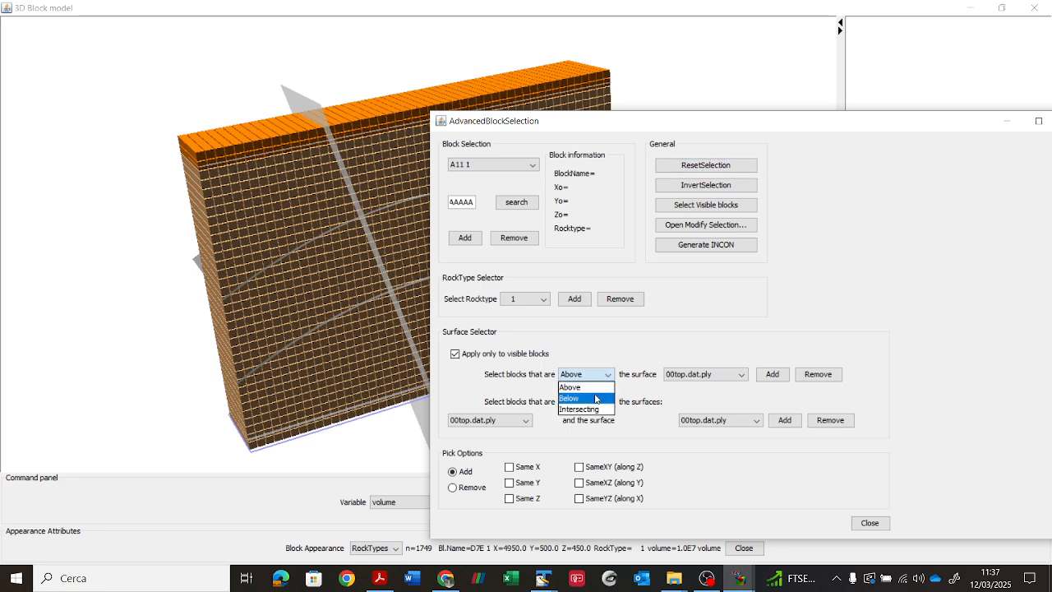
{"action": "left_click", "coordinate": [579, 388]}
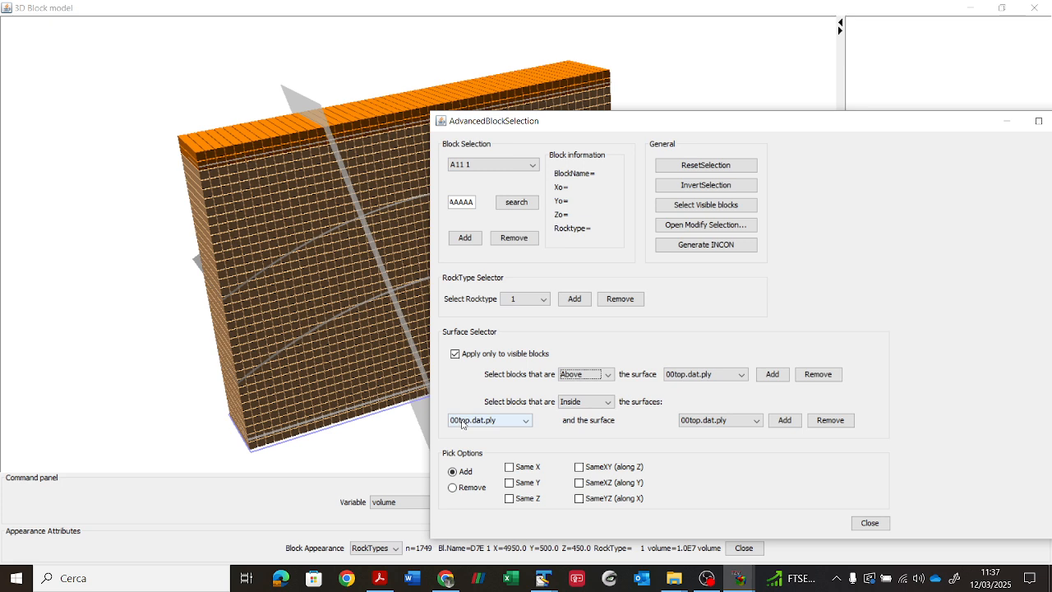
{"action": "left_click", "coordinate": [698, 422]}
{"action": "left_click", "coordinate": [705, 444]}
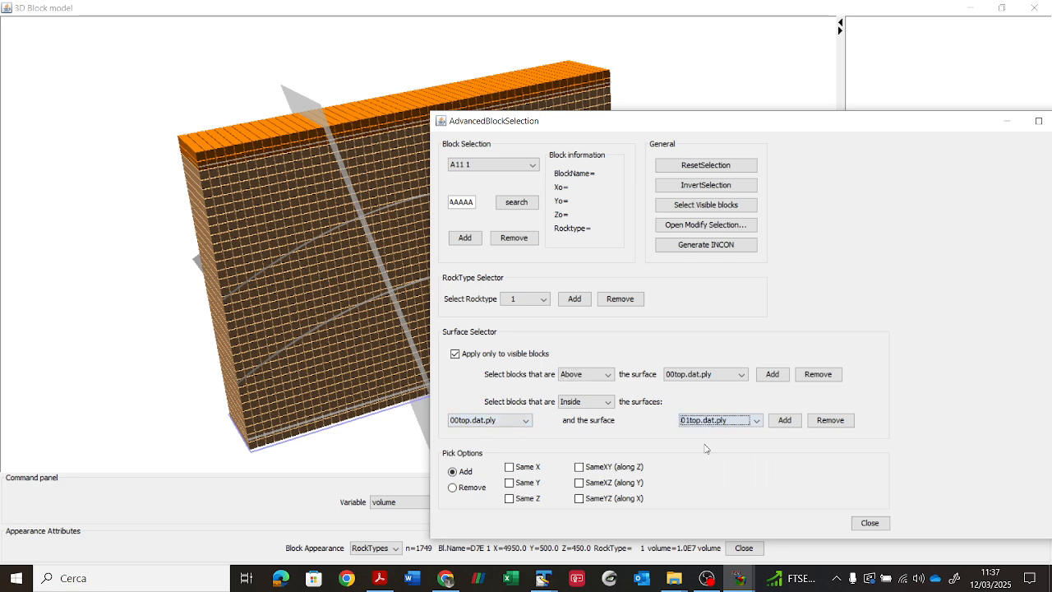
{"action": "left_click", "coordinate": [785, 420]}
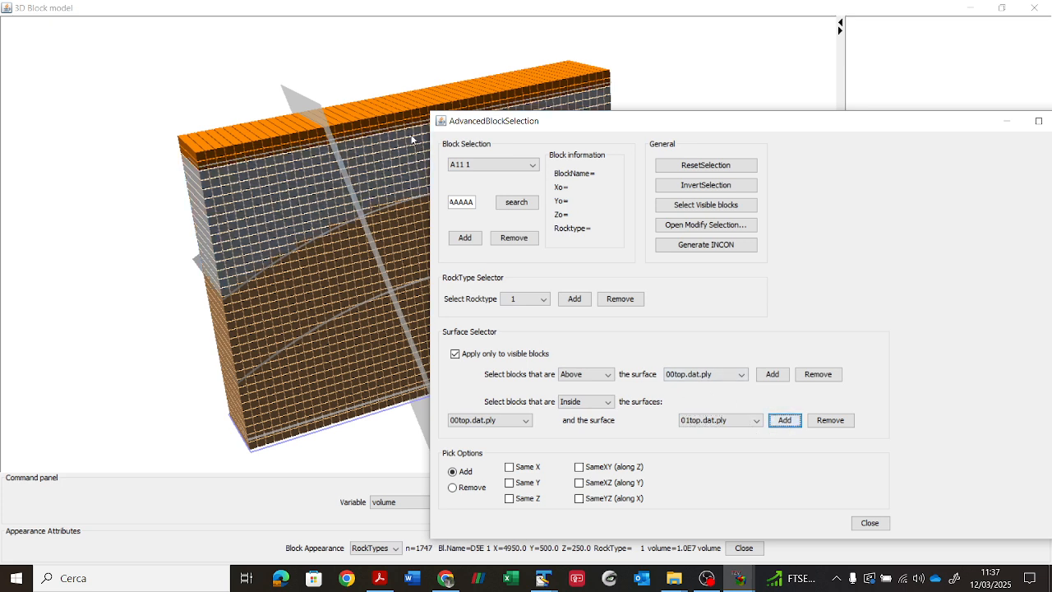
Assign the new rocktype CAPR1 to the selected blocks between the two surfaces.
{"action": "left_click", "coordinate": [705, 225]}
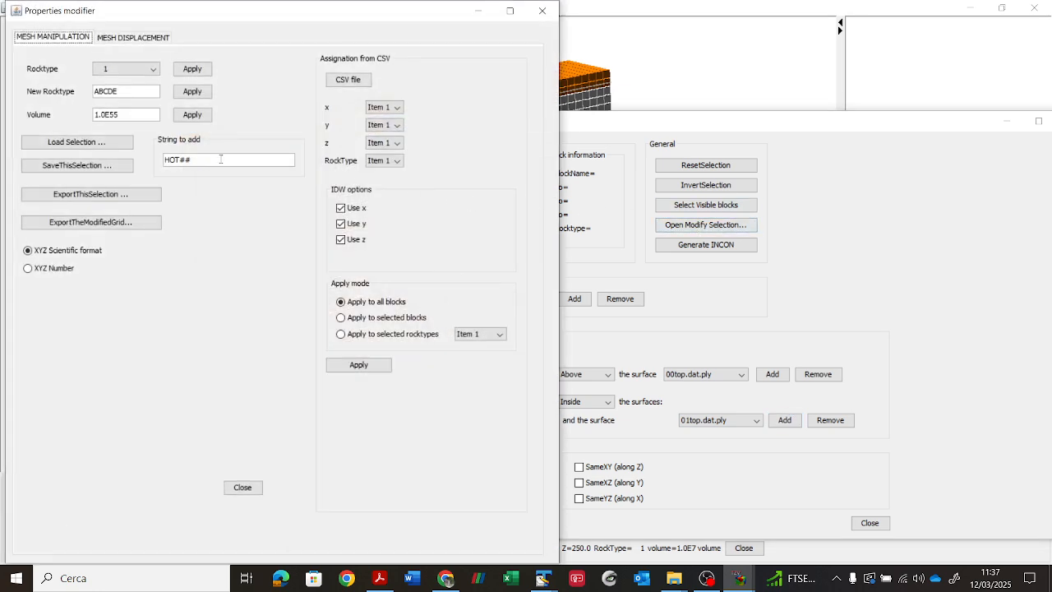
{"action": "left_click_drag", "start_coordinate": [123, 91], "coordinate": [80, 91]}
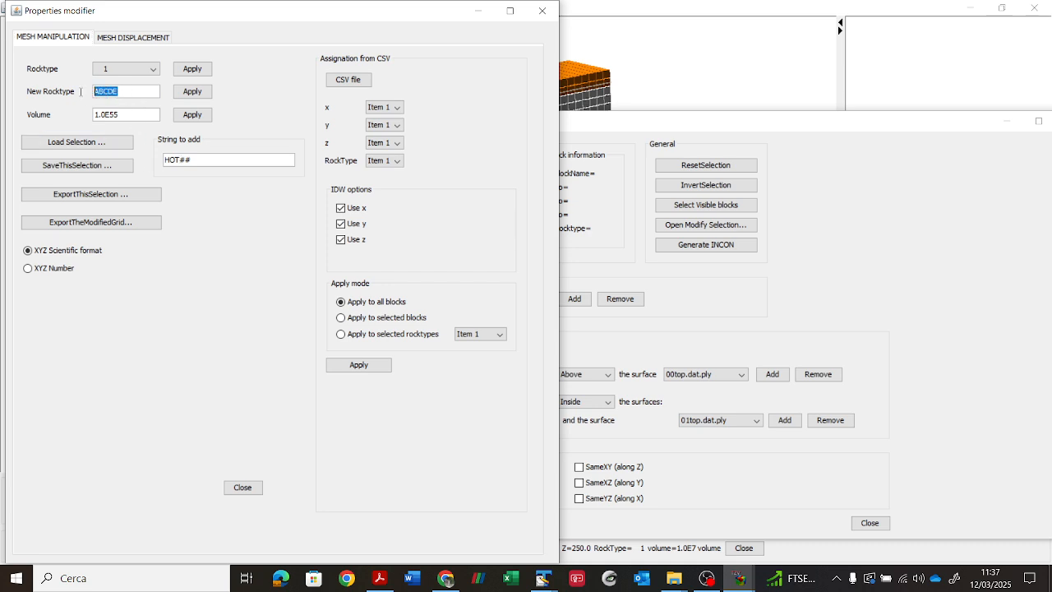
{"action": "type", "text": "CAPR1"}
{"action": "left_click", "coordinate": [192, 91]}
{"action": "left_click", "coordinate": [242, 488]}
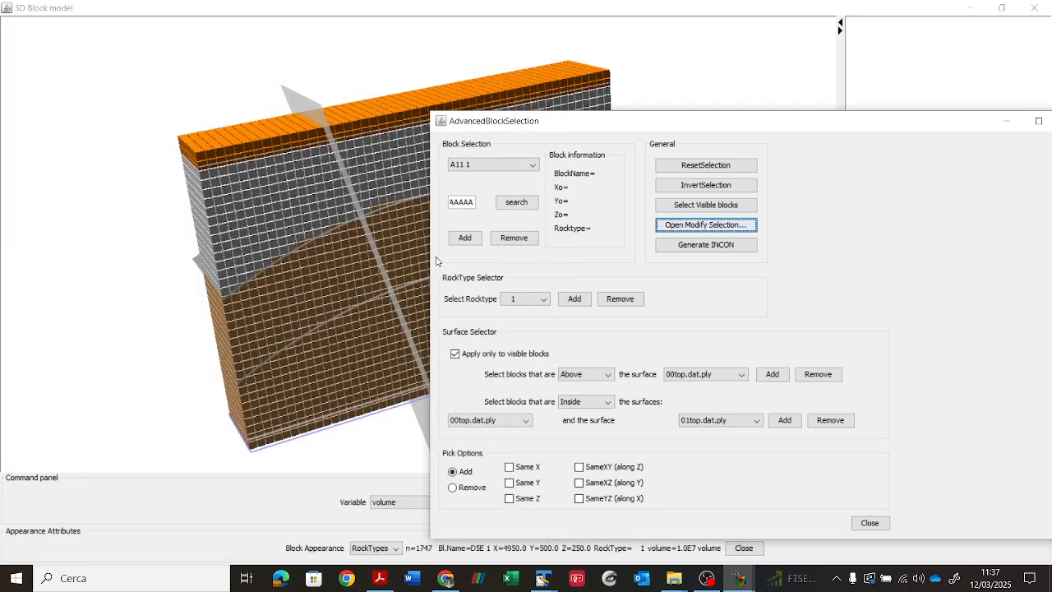
Clear the block selection and select the visible blocks inside the surfaces 01top.dat.ply and 02top.dat.ply.
{"action": "left_click", "coordinate": [698, 165]}
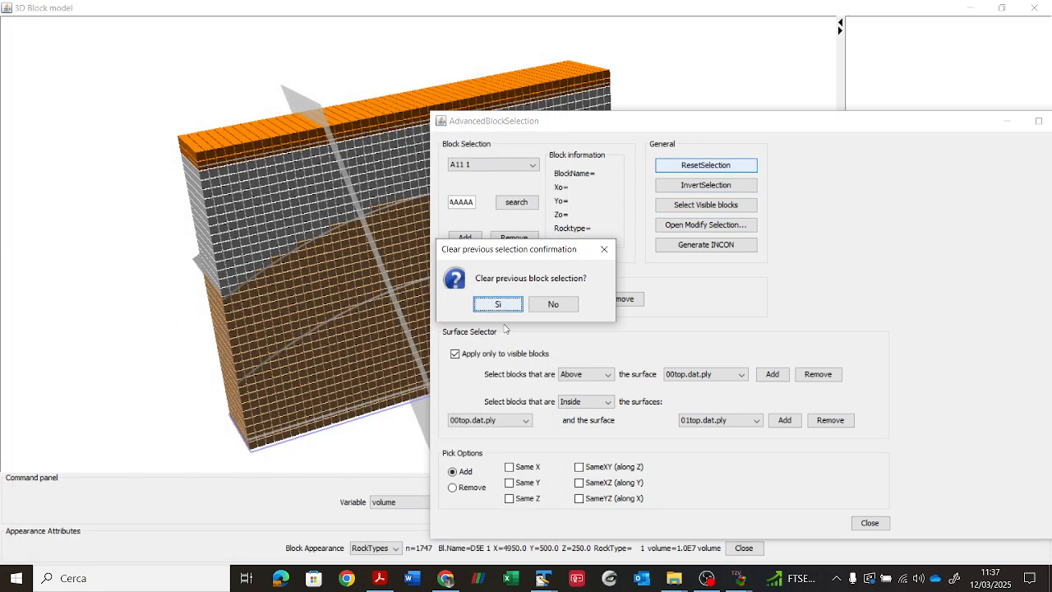
{"action": "left_click", "coordinate": [505, 310]}
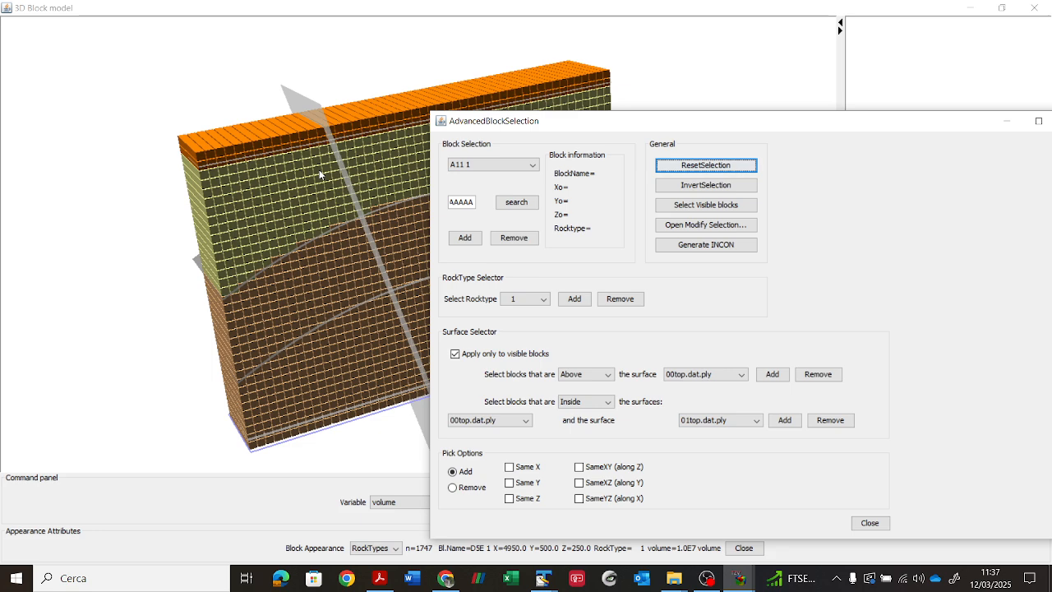
{"action": "left_click", "coordinate": [524, 421]}
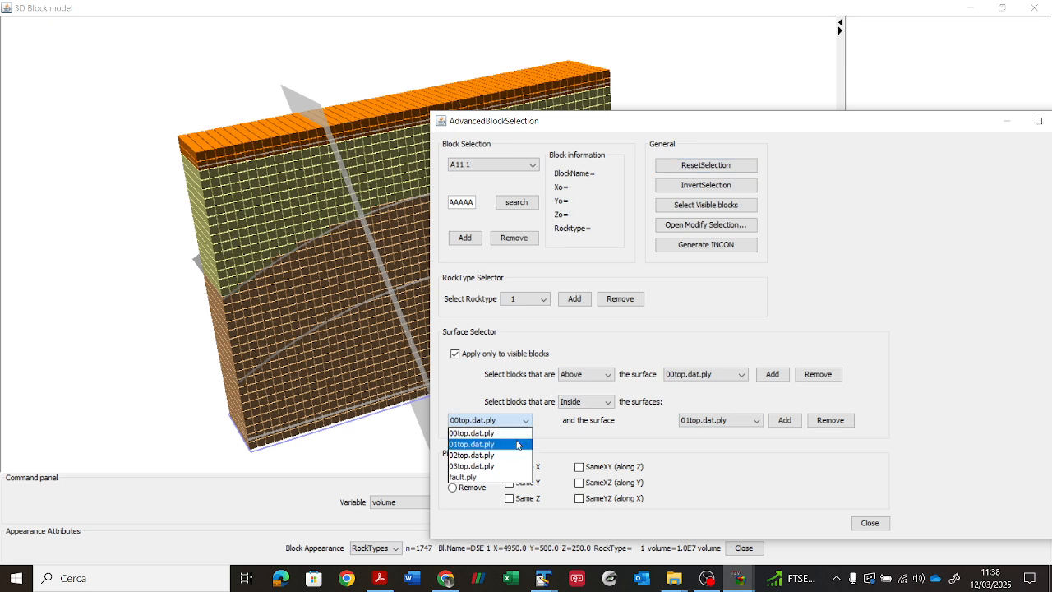
{"action": "left_click", "coordinate": [516, 445]}
{"action": "left_click", "coordinate": [723, 423]}
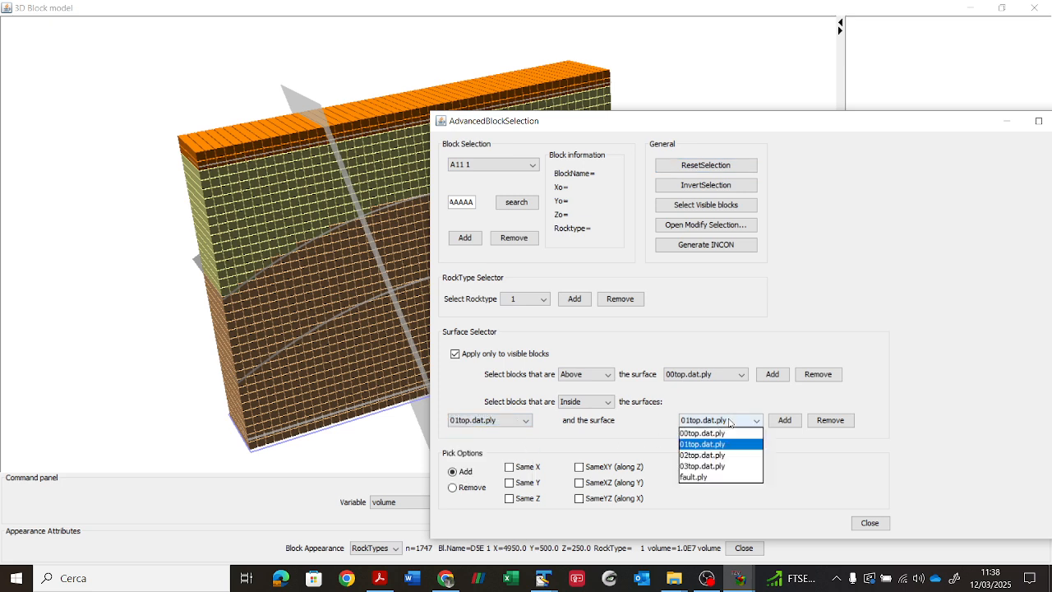
{"action": "left_click", "coordinate": [717, 455]}
{"action": "left_click", "coordinate": [785, 420]}
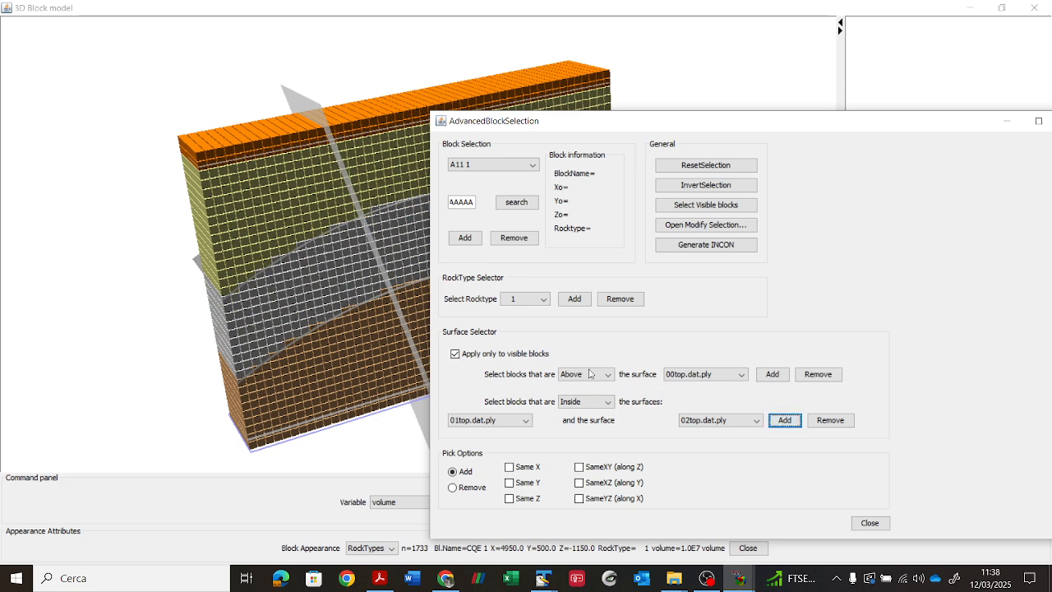
Assign the new rocktype RESR1 to the selected blocks between the second and third surfaces.
{"action": "left_click", "coordinate": [706, 224]}
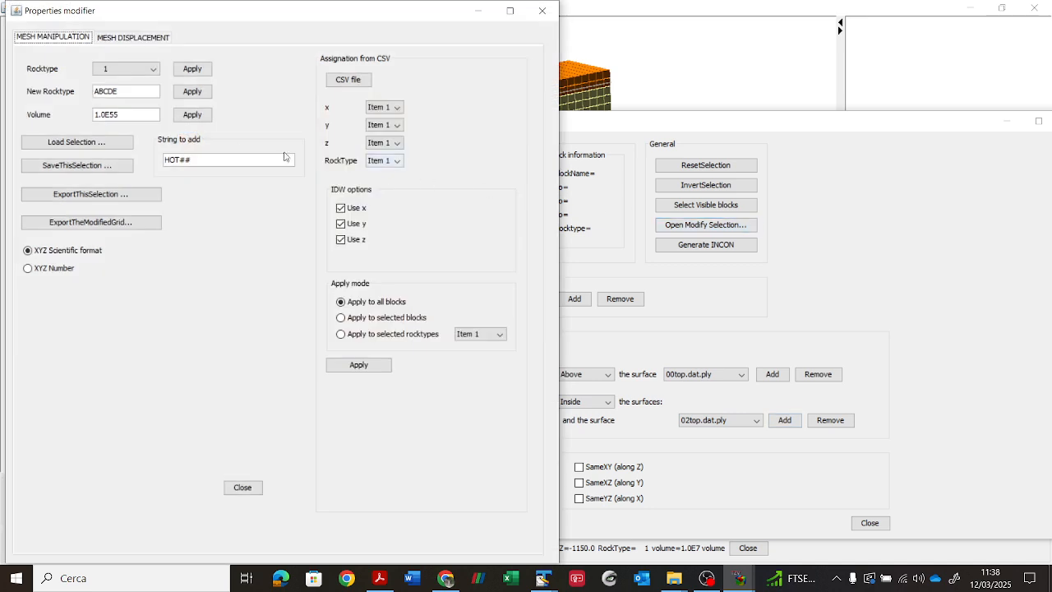
{"action": "left_click_drag", "start_coordinate": [123, 94], "coordinate": [94, 92]}
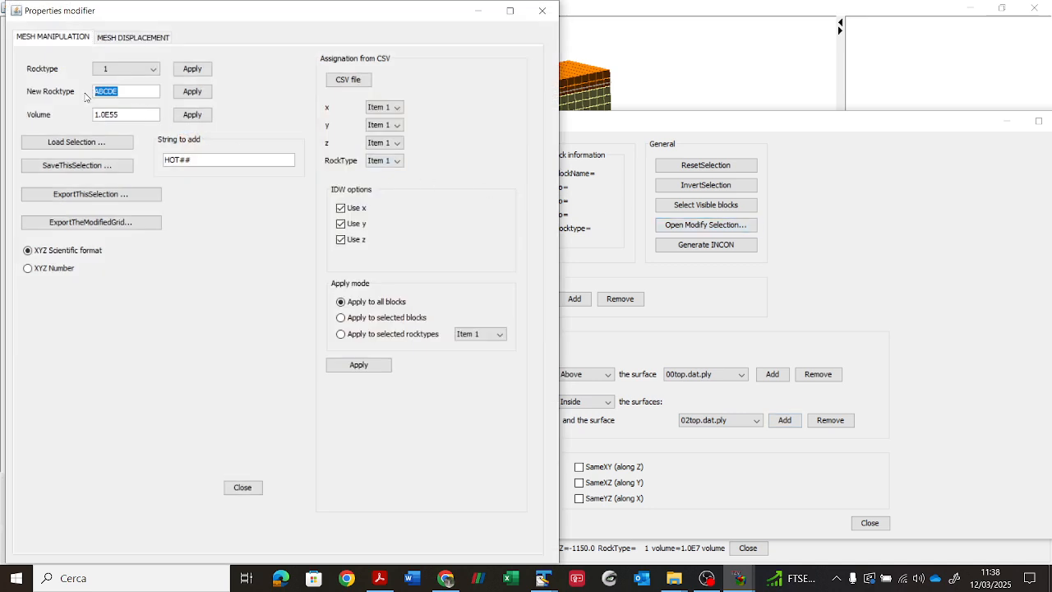
{"action": "type", "text": "RESR1"}
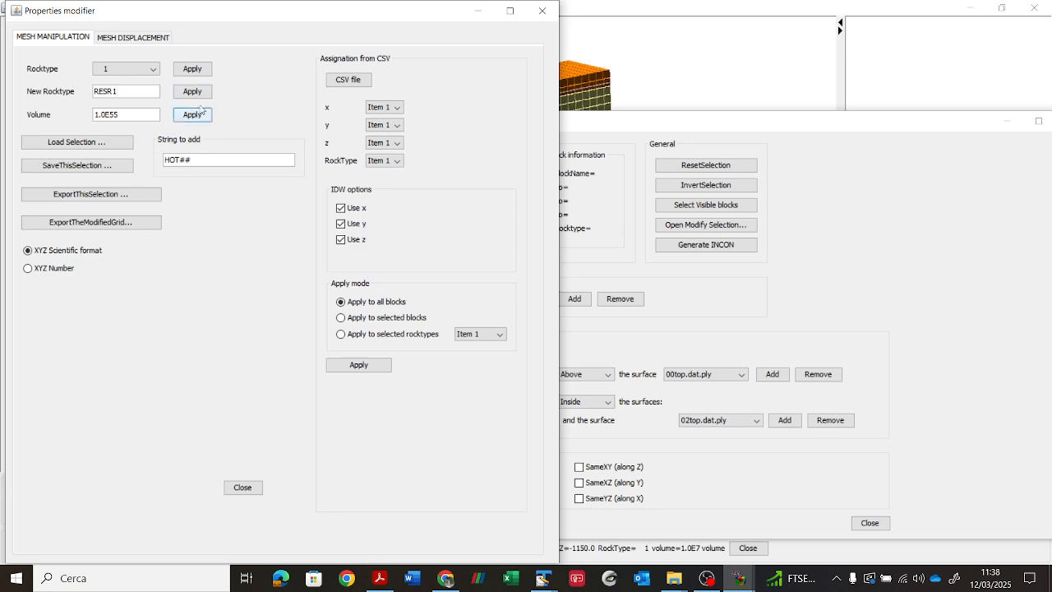
{"action": "left_click", "coordinate": [243, 487]}
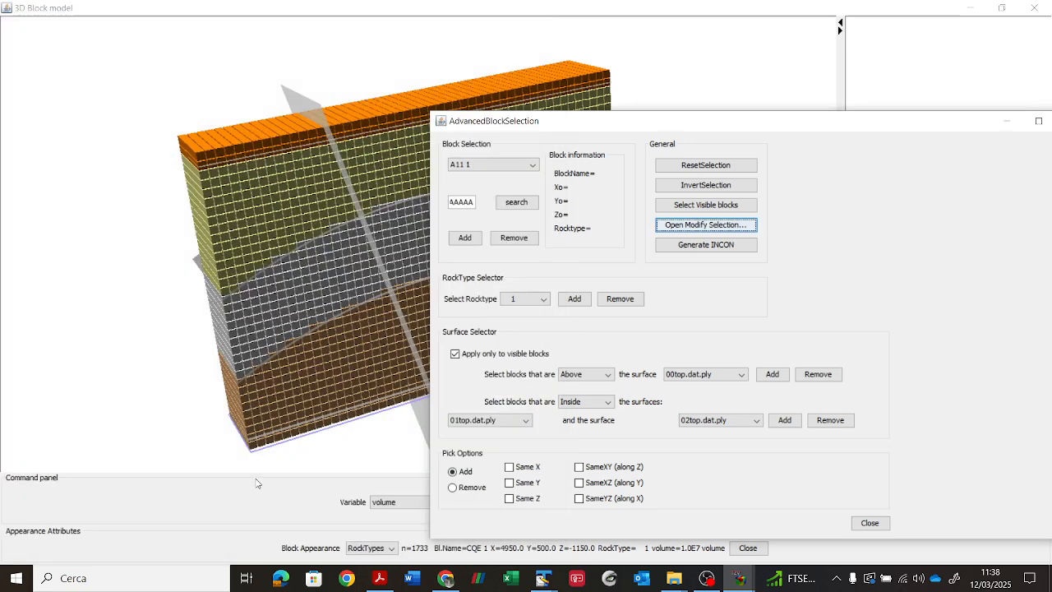
Clear the block selection and add the visible blocks below the surface 03top.dat.ply to it.
{"action": "left_click", "coordinate": [695, 167]}
{"action": "left_click", "coordinate": [505, 306]}
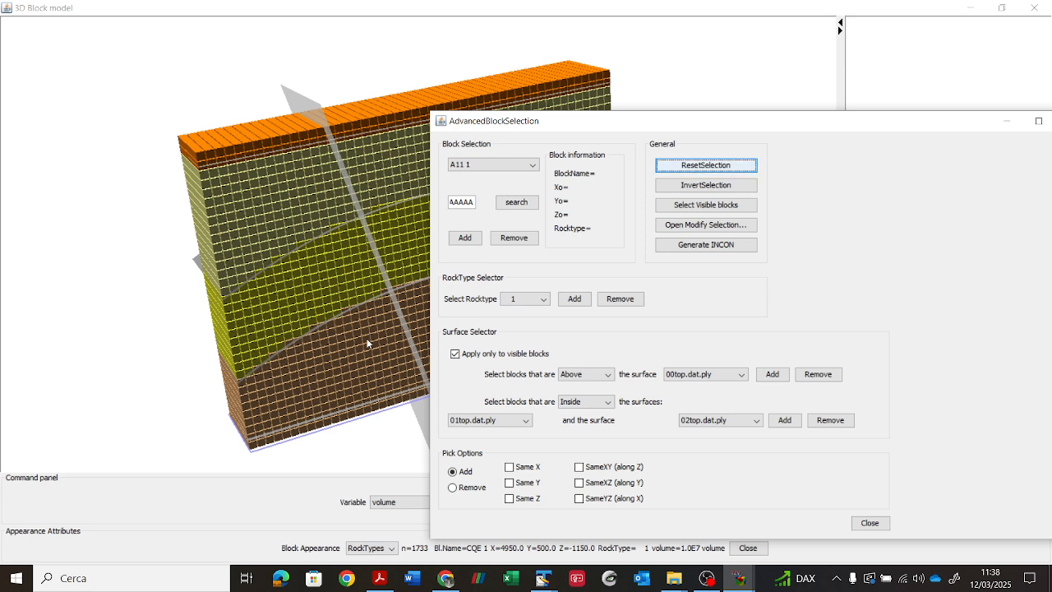
{"action": "left_click", "coordinate": [531, 422]}
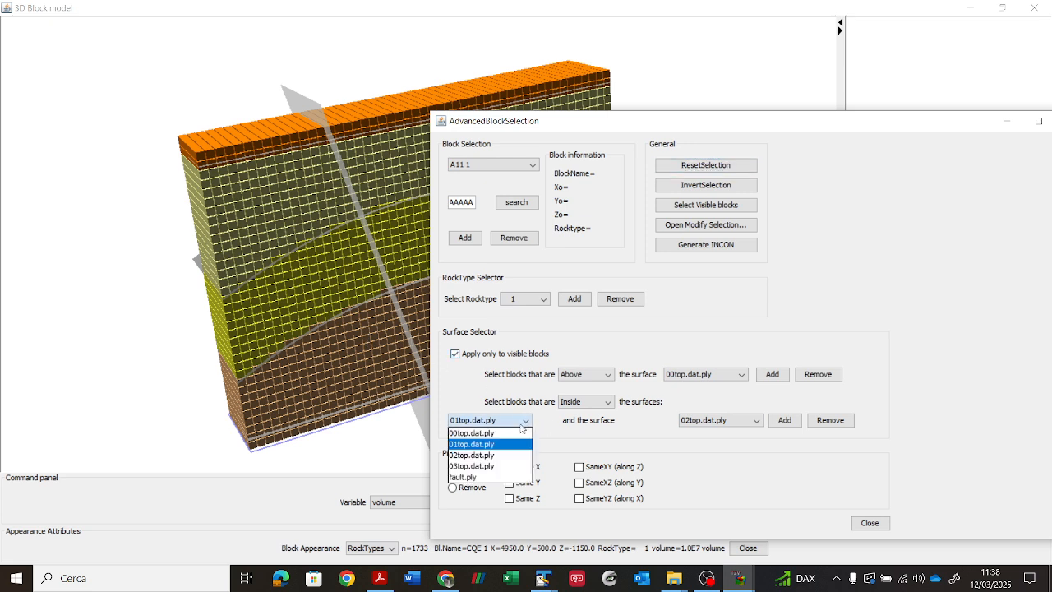
{"action": "left_click", "coordinate": [510, 467]}
{"action": "left_click", "coordinate": [599, 377]}
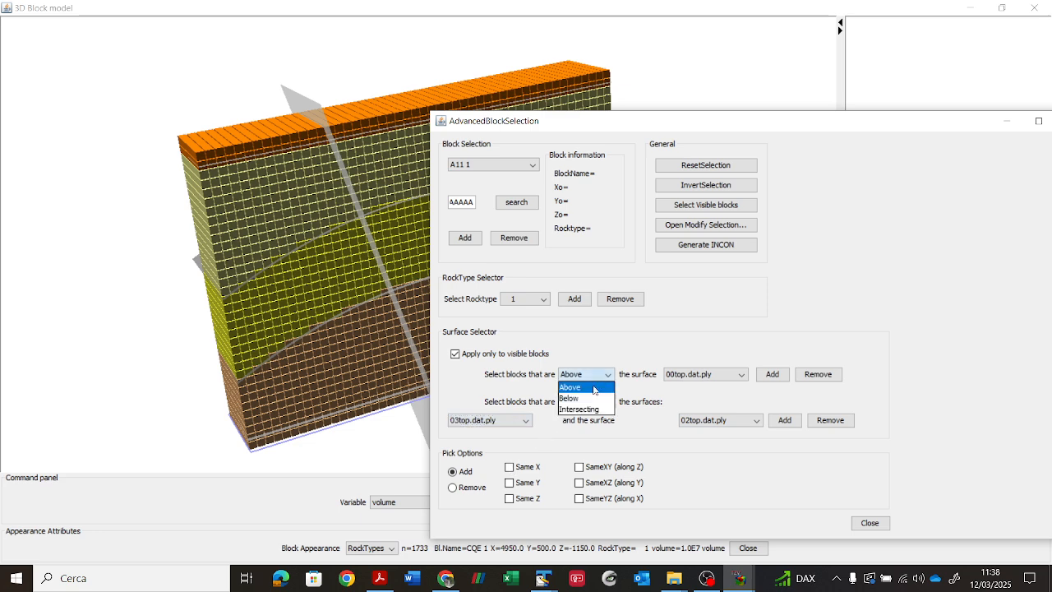
{"action": "left_click", "coordinate": [590, 399]}
{"action": "left_click", "coordinate": [695, 374]}
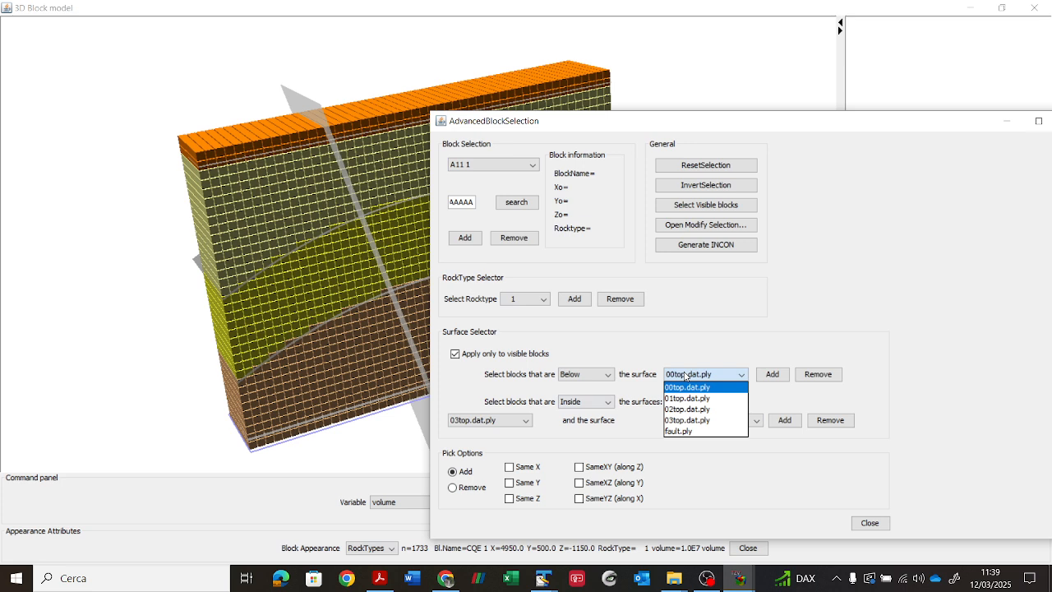
{"action": "left_click", "coordinate": [687, 421]}
{"action": "left_click", "coordinate": [772, 374]}
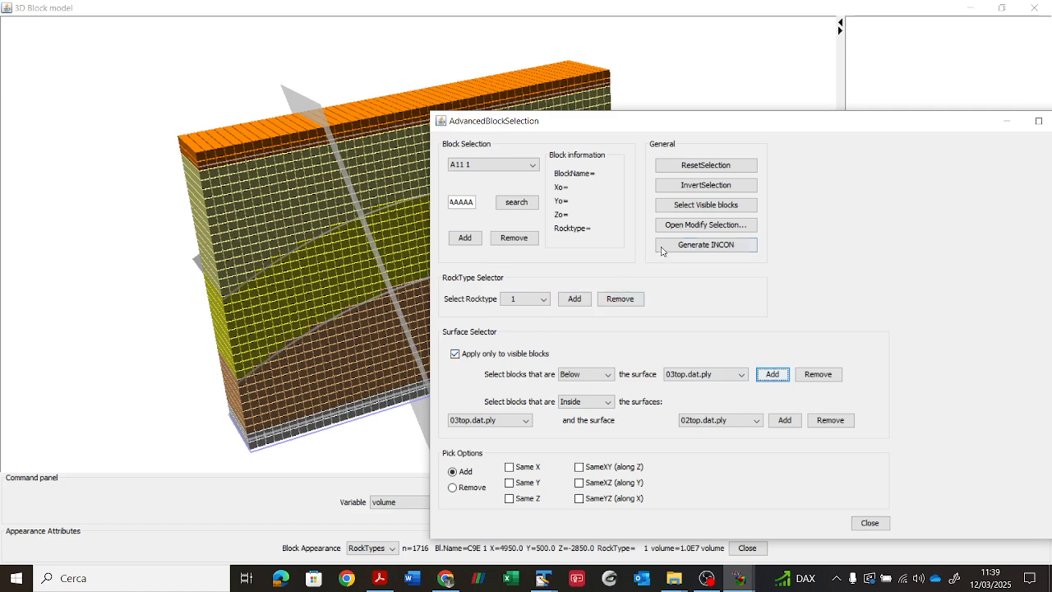
Assign the new rocktype BOTM1 to the selected blocks below the lowest surface.
{"action": "left_click", "coordinate": [700, 224]}
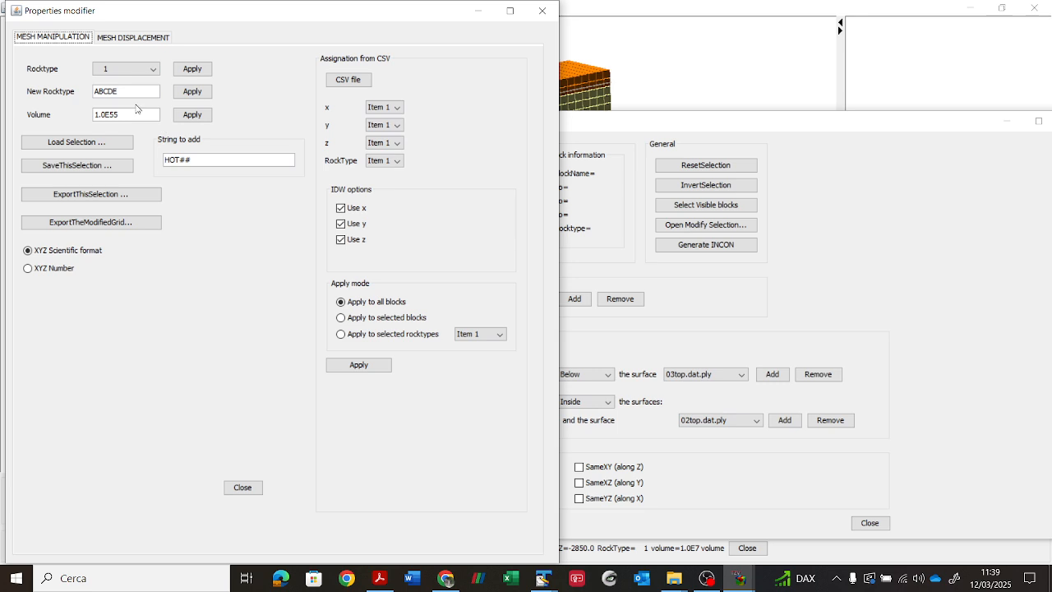
{"action": "left_click_drag", "start_coordinate": [119, 94], "coordinate": [82, 93]}
{"action": "type", "text": "BOTM1"}
{"action": "left_click", "coordinate": [193, 91]}
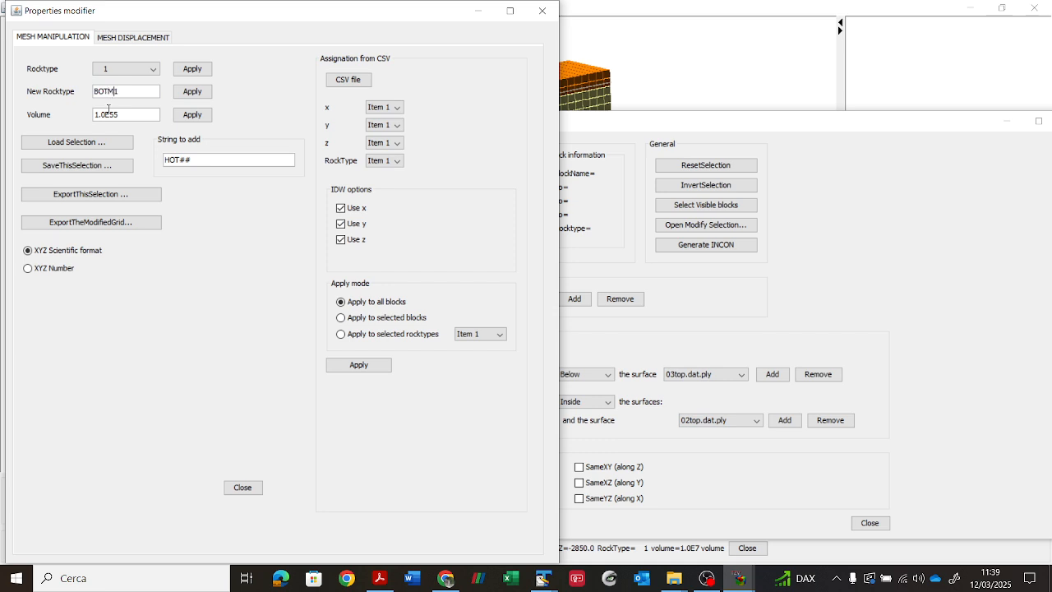
{"action": "left_click", "coordinate": [181, 96]}
{"action": "left_click", "coordinate": [258, 487]}
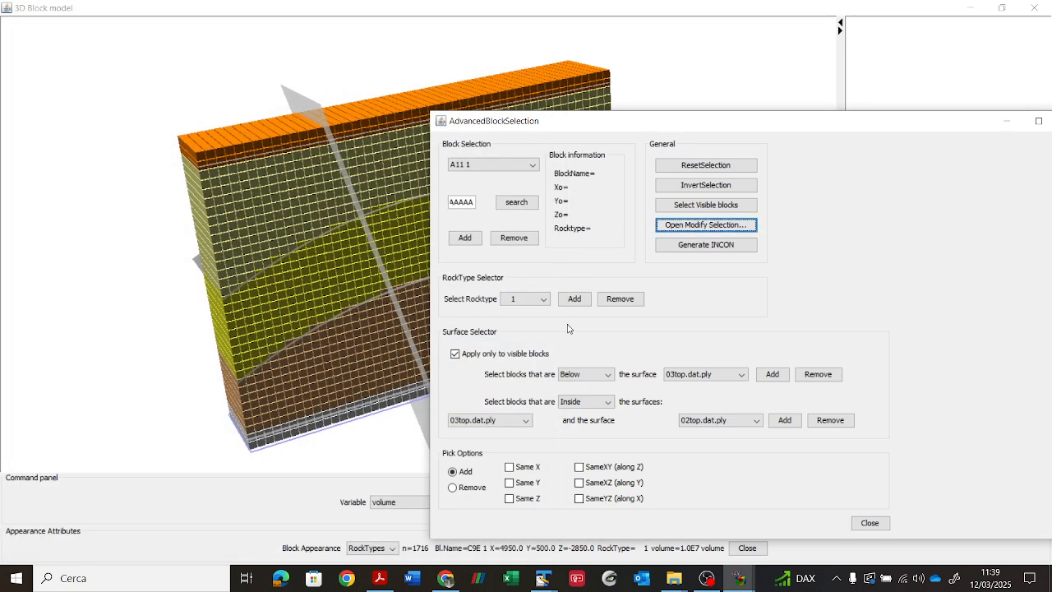
Clear the block selection and add all blocks that still have rocktype 1 to it.
{"action": "left_click", "coordinate": [705, 165]}
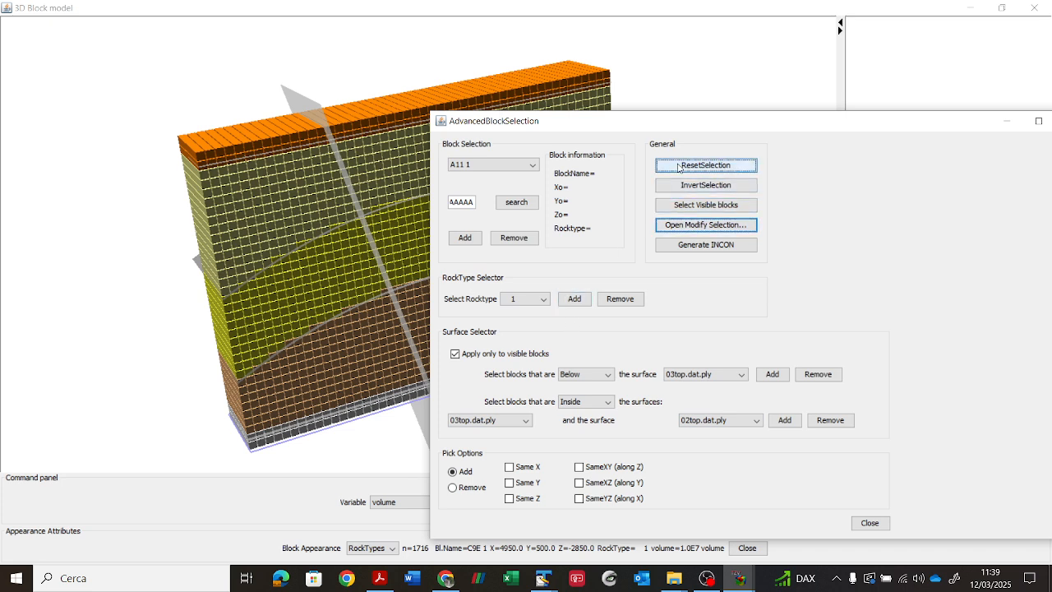
{"action": "left_click", "coordinate": [498, 304]}
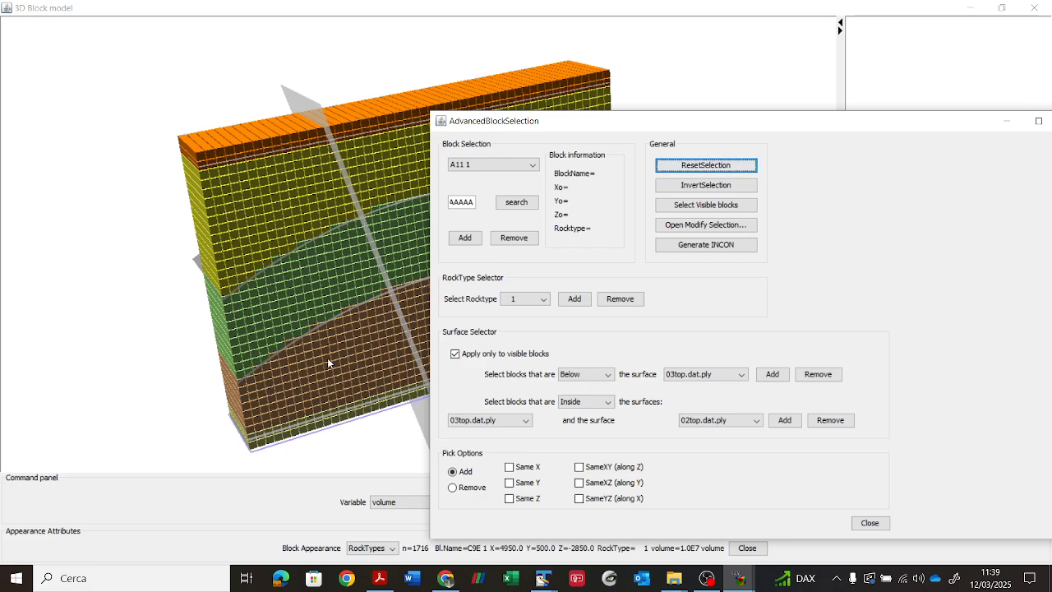
{"action": "left_click_drag", "start_coordinate": [293, 349], "coordinate": [229, 339]}
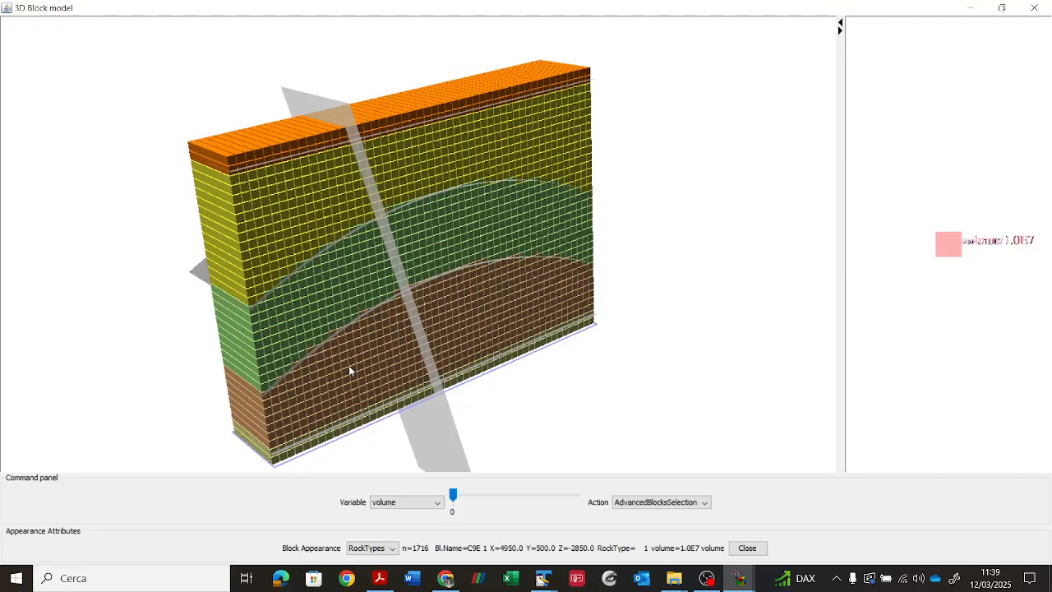
{"action": "mouse_move", "coordinate": [742, 583]}
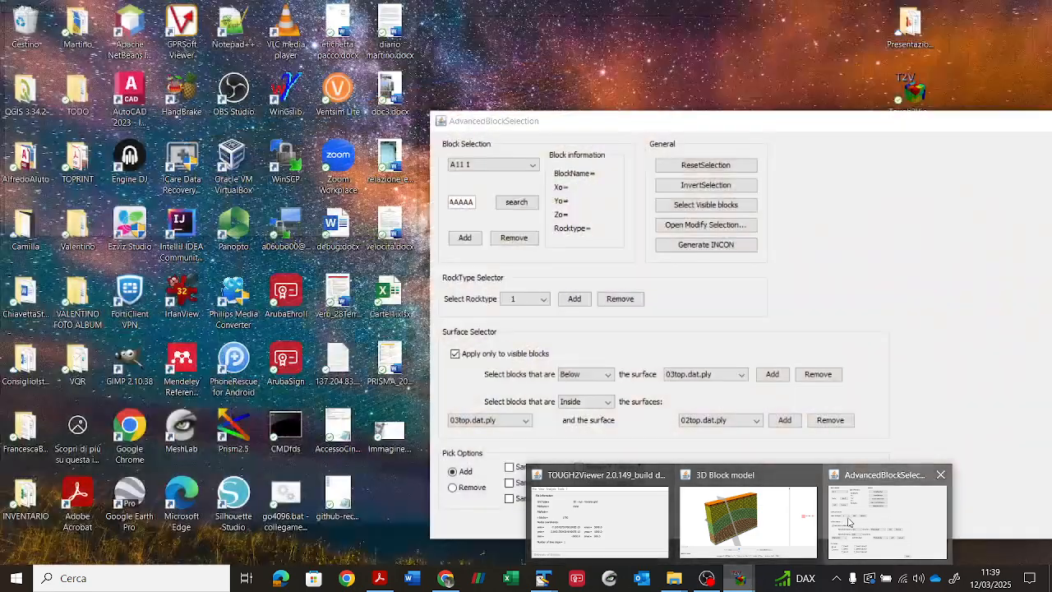
{"action": "left_click", "coordinate": [887, 520]}
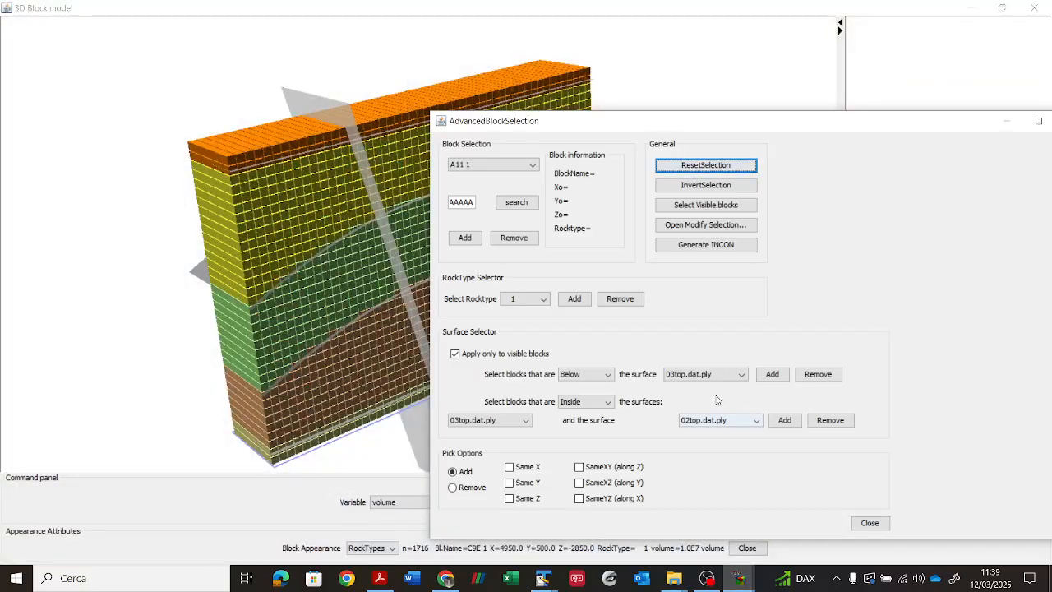
{"action": "left_click", "coordinate": [575, 300]}
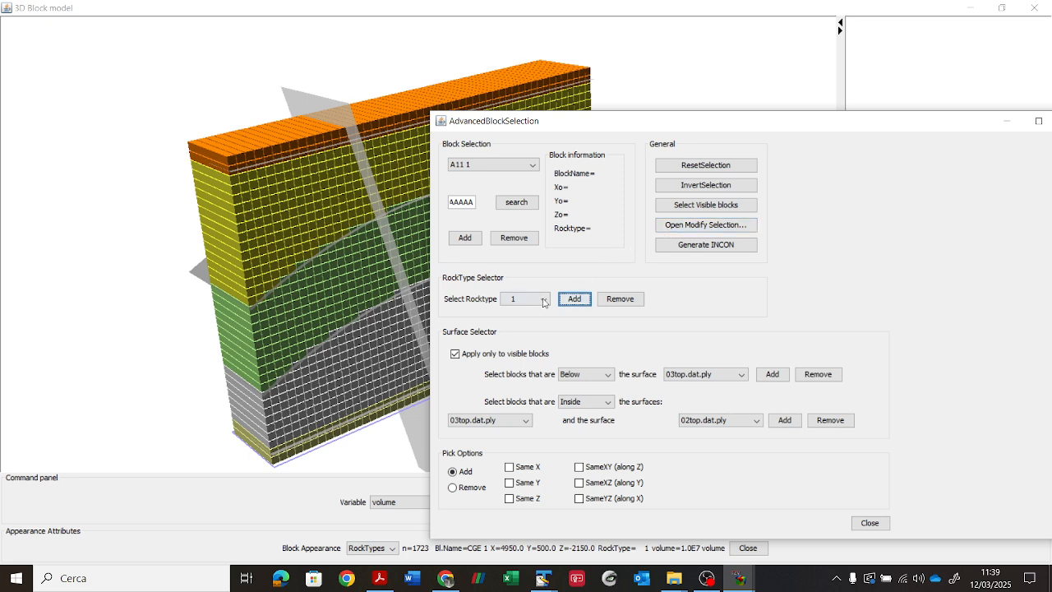
{"action": "left_click", "coordinate": [542, 300]}
{"action": "left_click", "coordinate": [543, 299]}
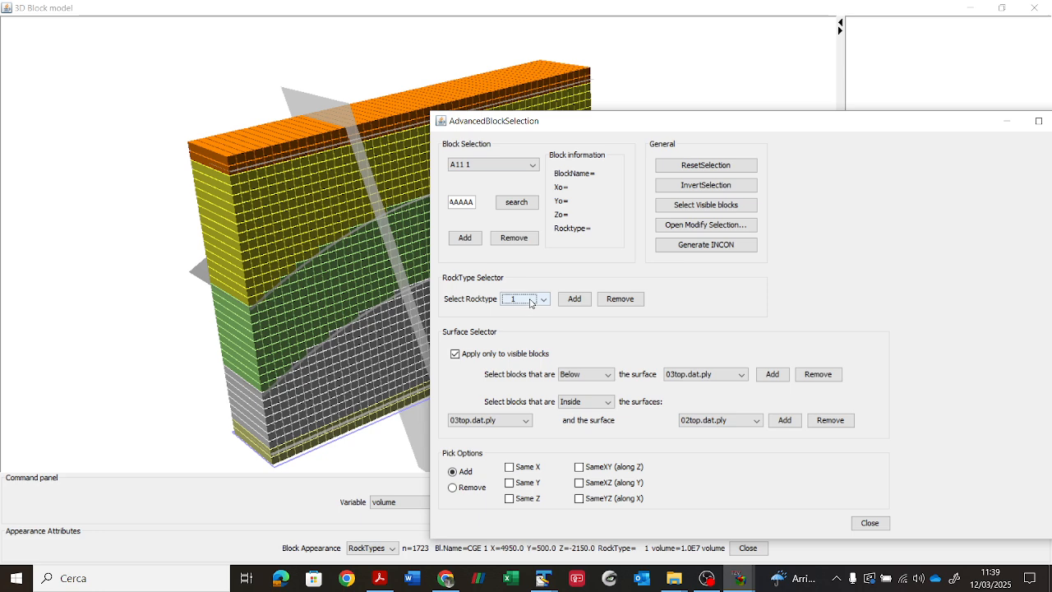
Assign the new rocktype RESR3 to the selected blocks between the third surface and the bottom layer.
{"action": "left_click", "coordinate": [691, 225]}
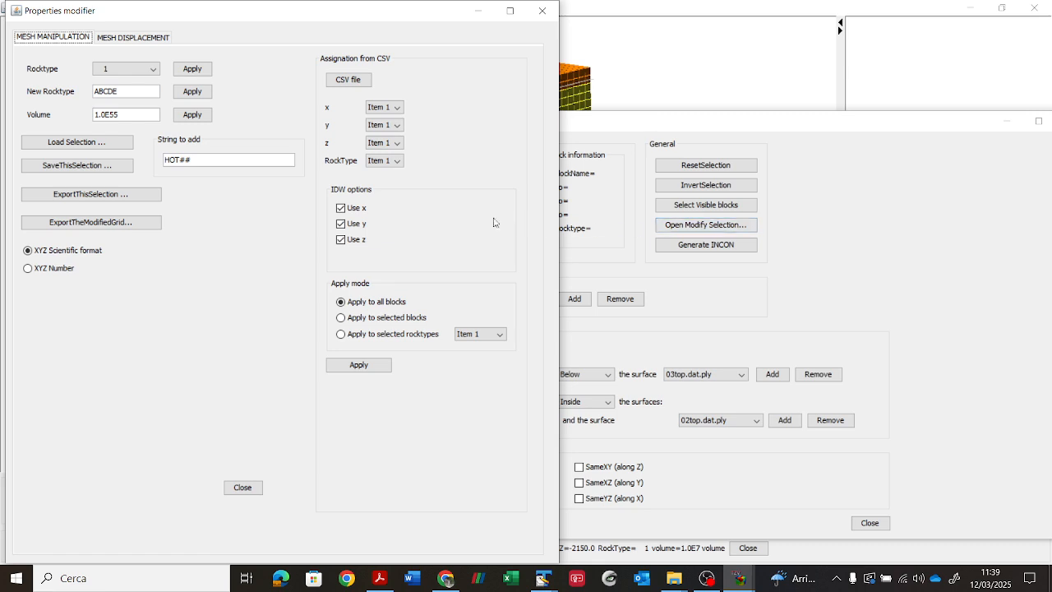
{"action": "left_click_drag", "start_coordinate": [120, 94], "coordinate": [75, 95]}
{"action": "type", "text": "RESR3"}
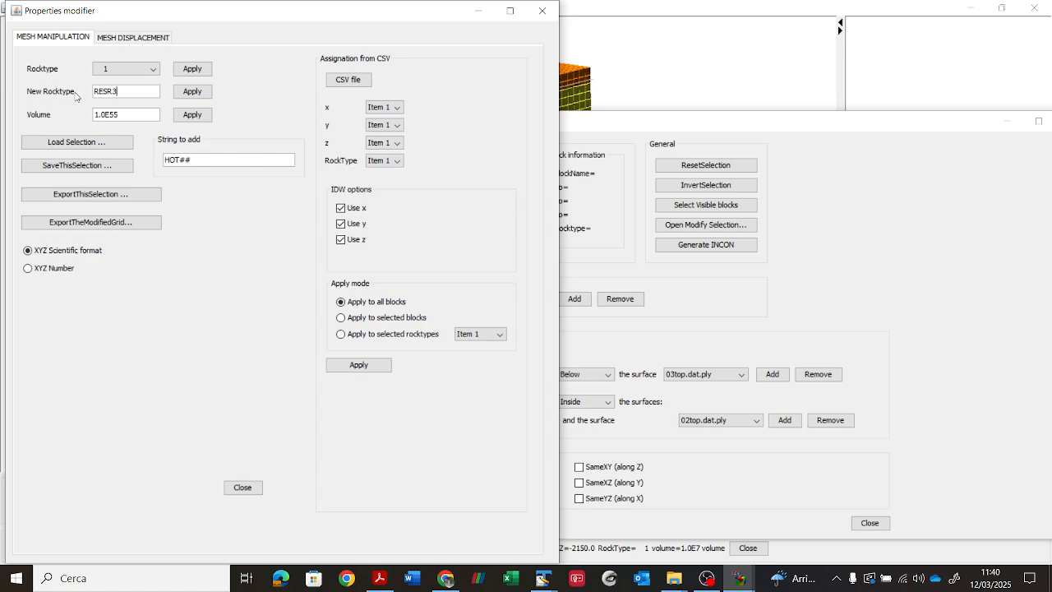
{"action": "left_click", "coordinate": [193, 91]}
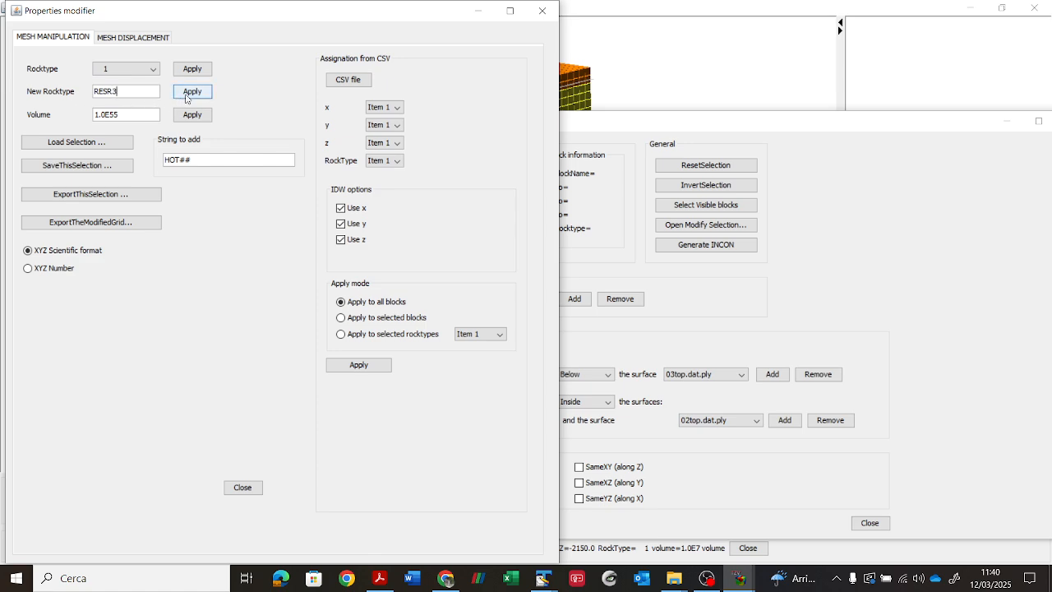
{"action": "left_click", "coordinate": [242, 488]}
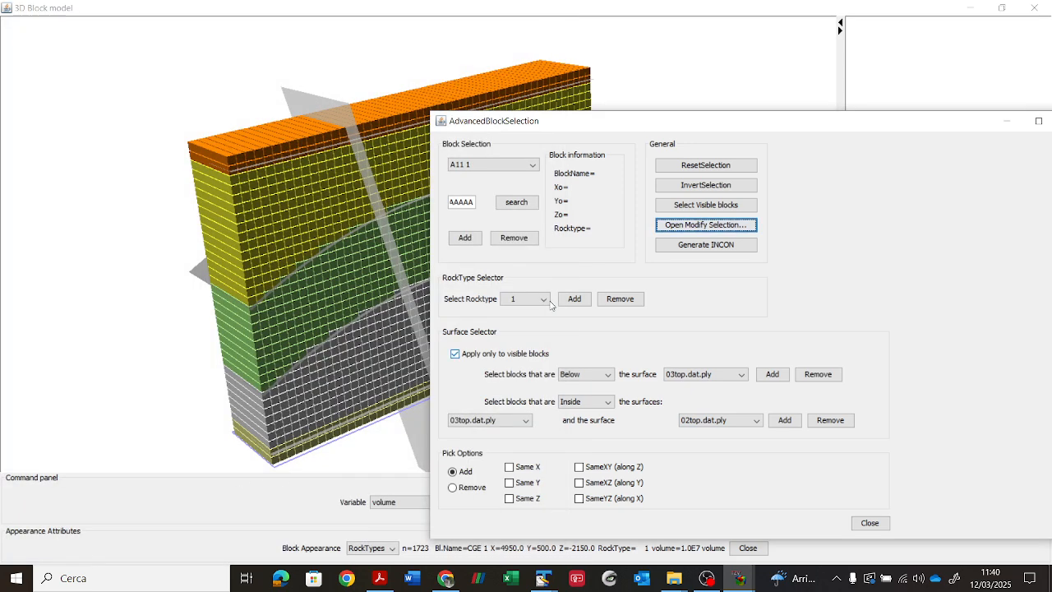
Clear the block selection and examine the assigned rocktype layers and the fault surface in the 3D block model.
{"action": "left_click", "coordinate": [673, 167]}
{"action": "left_click", "coordinate": [494, 301]}
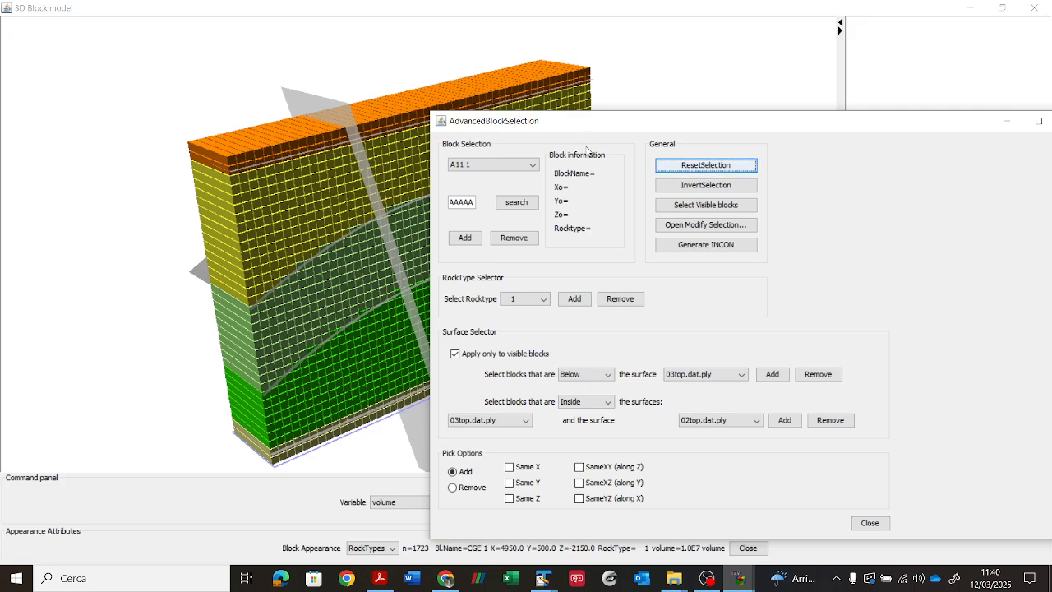
{"action": "left_click_drag", "start_coordinate": [576, 124], "coordinate": [722, 112]}
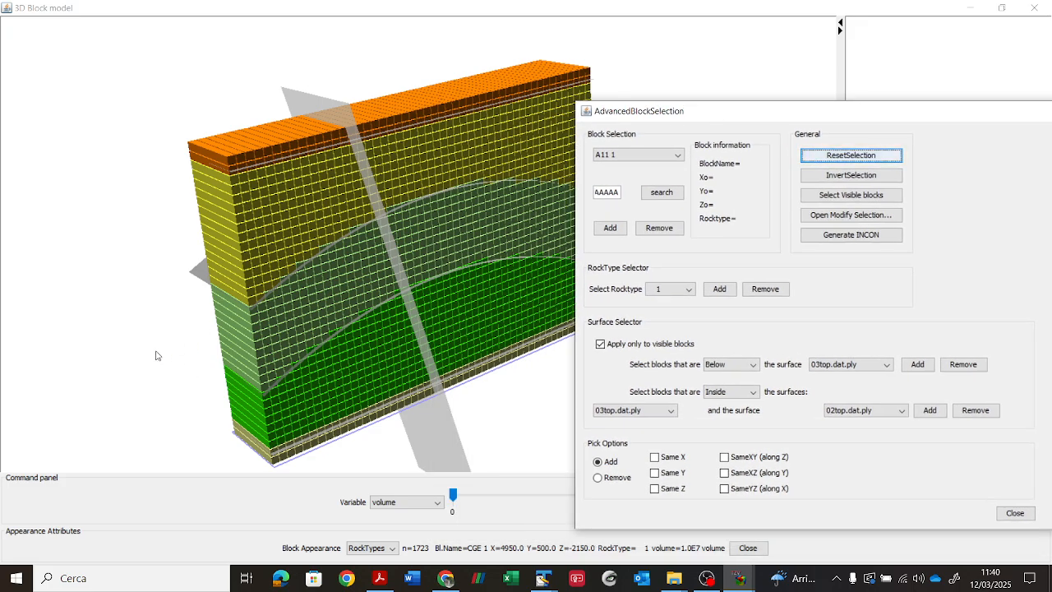
{"action": "mouse_move", "coordinate": [157, 355]}
{"action": "left_mouse_down"}
{"action": "mouse_move", "coordinate": [128, 321]}
{"action": "mouse_move", "coordinate": [167, 345]}
{"action": "mouse_move", "coordinate": [157, 362]}
{"action": "mouse_move", "coordinate": [143, 356]}
{"action": "mouse_move", "coordinate": [164, 369]}
{"action": "mouse_move", "coordinate": [153, 348]}
{"action": "left_mouse_up"}
{"action": "mouse_move", "coordinate": [152, 346]}
{"action": "left_mouse_down"}
{"action": "mouse_move", "coordinate": [101, 345]}
{"action": "mouse_move", "coordinate": [167, 338]}
{"action": "mouse_move", "coordinate": [141, 296]}
{"action": "mouse_move", "coordinate": [129, 381]}
{"action": "mouse_move", "coordinate": [136, 350]}
{"action": "mouse_move", "coordinate": [173, 364]}
{"action": "mouse_move", "coordinate": [139, 373]}
{"action": "mouse_move", "coordinate": [159, 345]}
{"action": "left_mouse_up"}
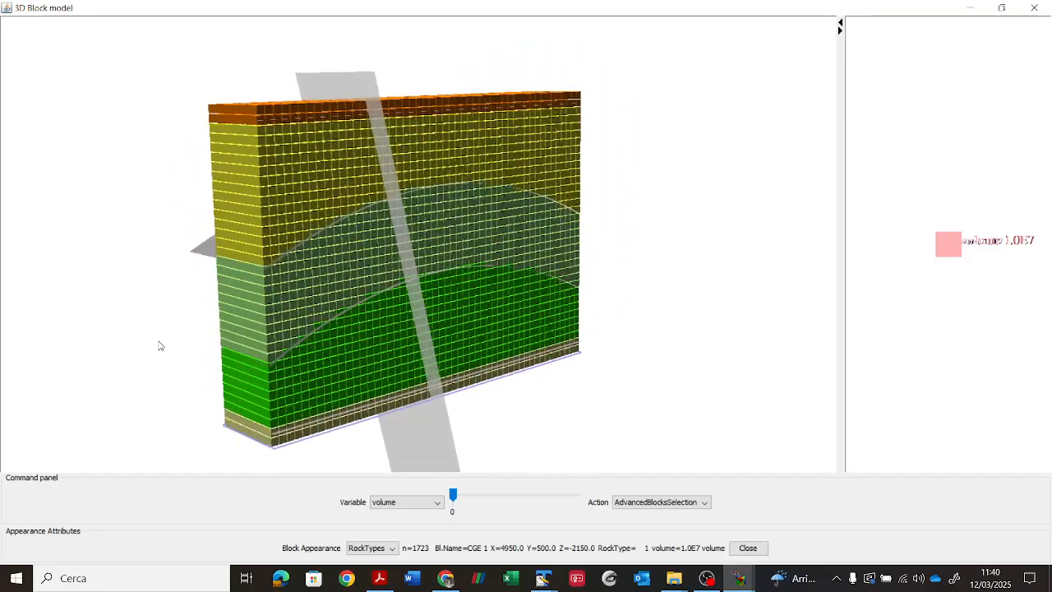
{"action": "left_click_drag", "start_coordinate": [202, 221], "coordinate": [163, 208]}
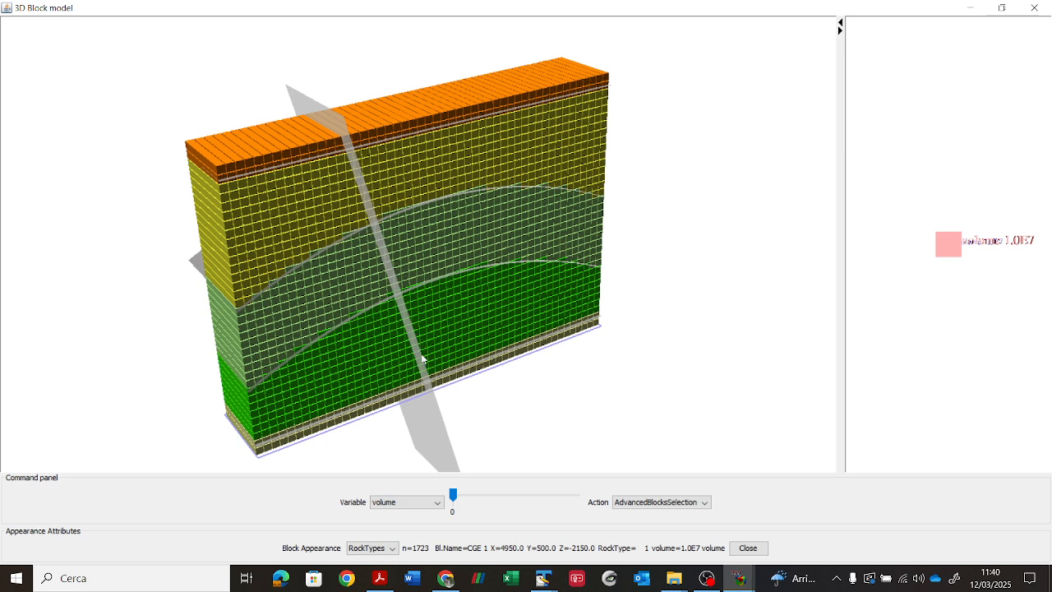
Add the blocks intersecting the fault.ply surface to the block selection.
{"action": "left_click", "coordinate": [739, 576]}
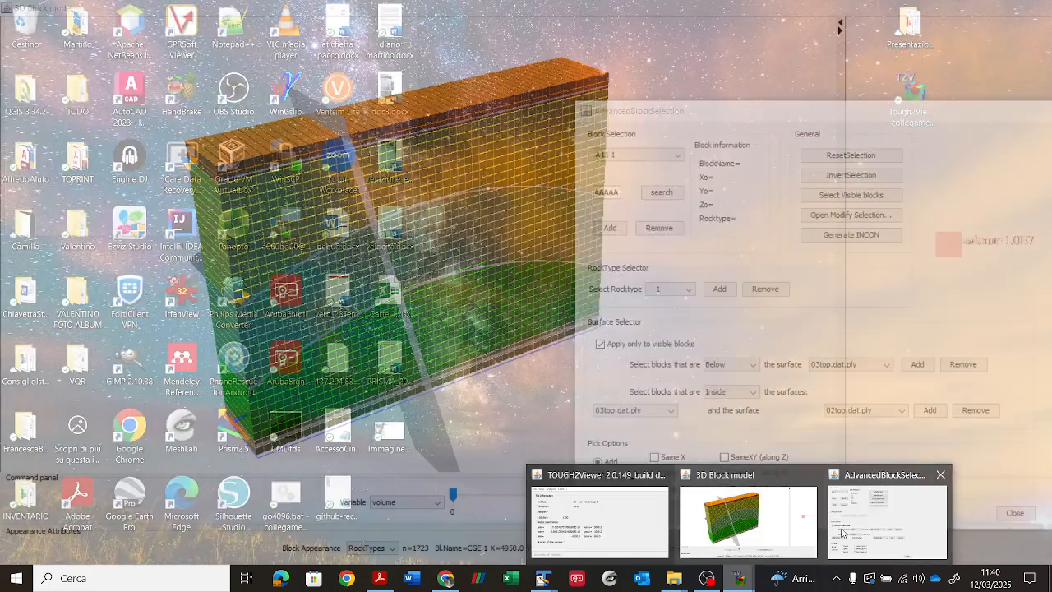
{"action": "left_click", "coordinate": [887, 517]}
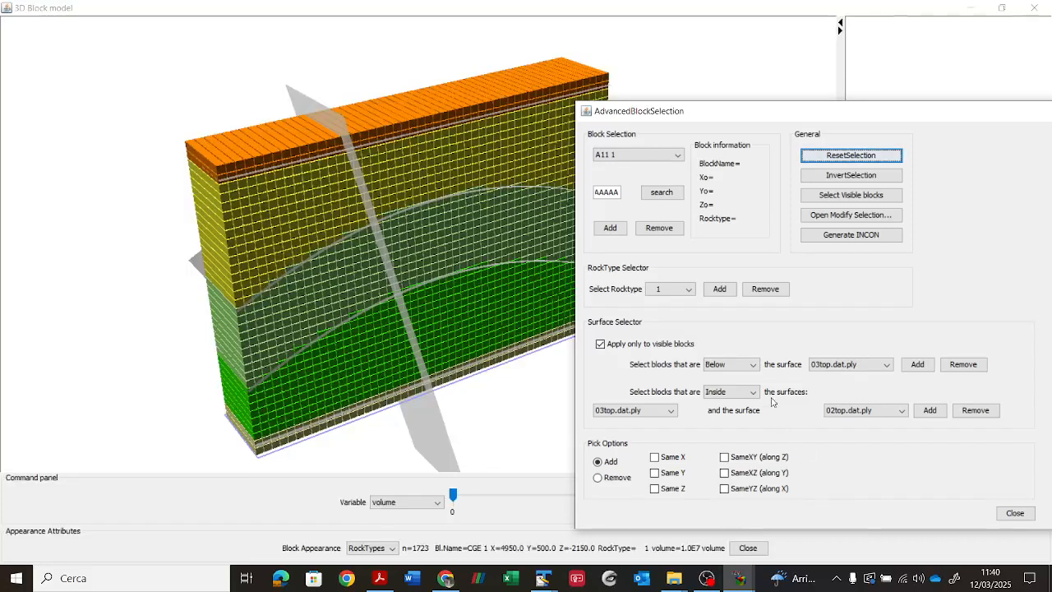
{"action": "left_click", "coordinate": [749, 367]}
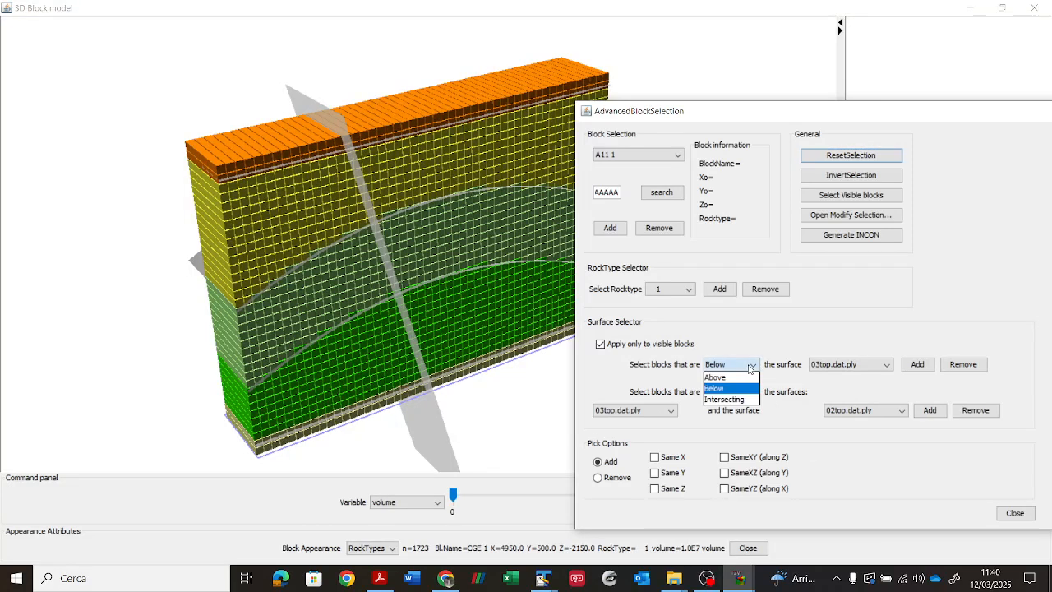
{"action": "left_click", "coordinate": [735, 395]}
{"action": "left_click", "coordinate": [817, 367]}
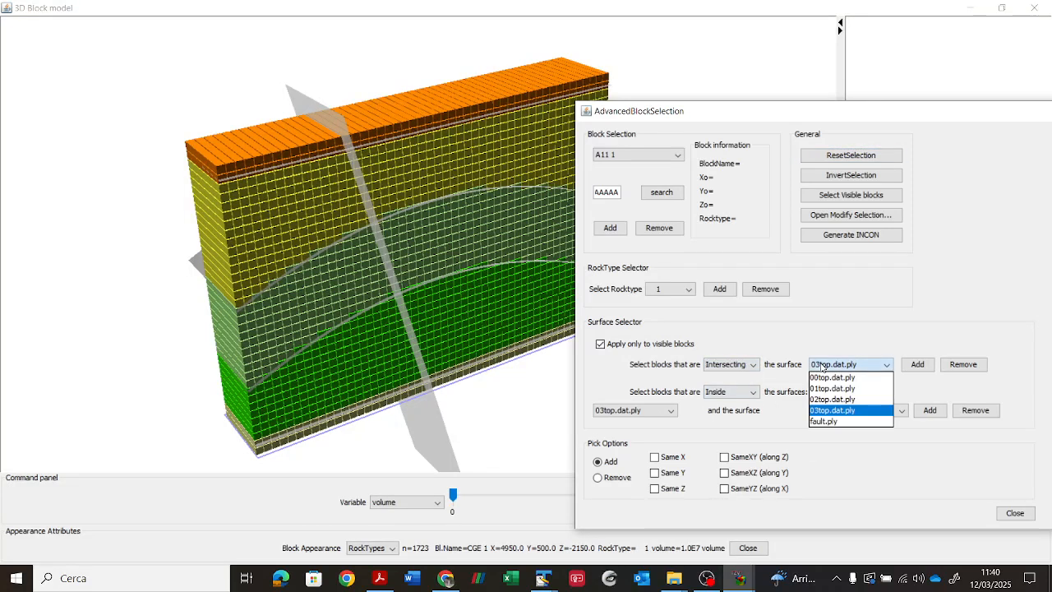
{"action": "left_click", "coordinate": [818, 421]}
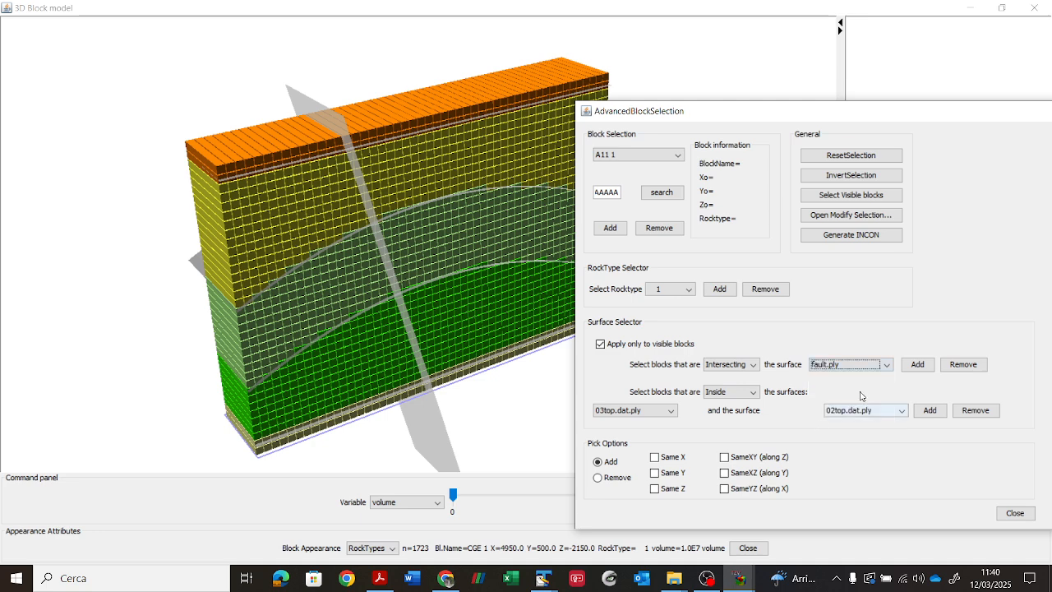
{"action": "left_click", "coordinate": [918, 364]}
{"action": "mouse_move", "coordinate": [522, 429]}
{"action": "left_mouse_down"}
{"action": "mouse_move", "coordinate": [470, 421]}
{"action": "mouse_move", "coordinate": [518, 385]}
{"action": "mouse_move", "coordinate": [498, 383]}
{"action": "mouse_move", "coordinate": [490, 402]}
{"action": "mouse_move", "coordinate": [507, 431]}
{"action": "left_mouse_up"}
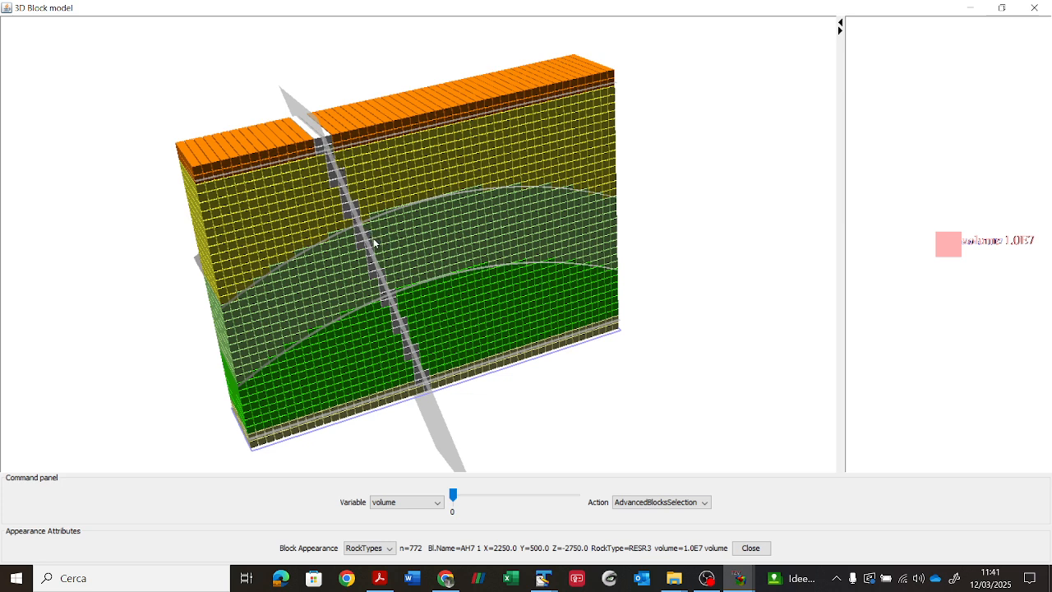
Hide the blocks of rocktypes 1, ATMO1, BOTM1, CAPR1 and RESR3 in the 3D model, leaving only RESR1 visible.
{"action": "mouse_move", "coordinate": [740, 577]}
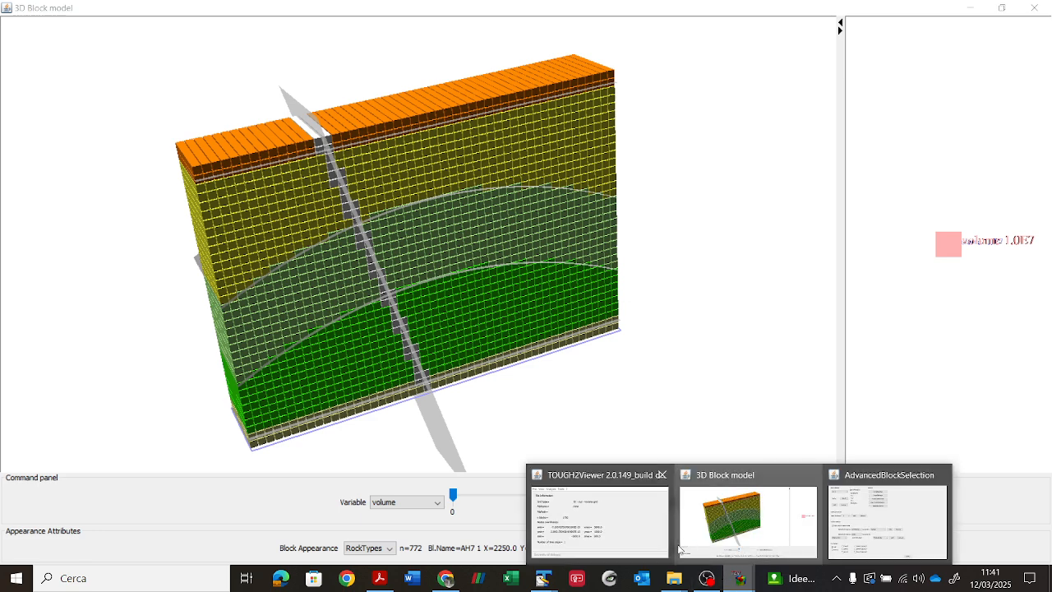
{"action": "left_click", "coordinate": [624, 507]}
{"action": "left_click", "coordinate": [94, 28]}
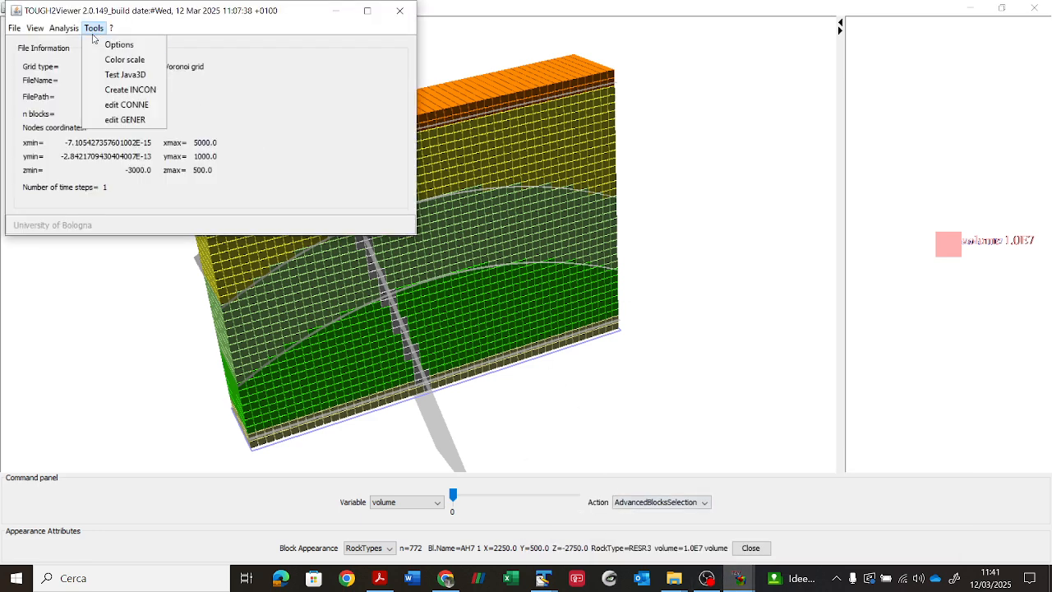
{"action": "left_click", "coordinate": [115, 44]}
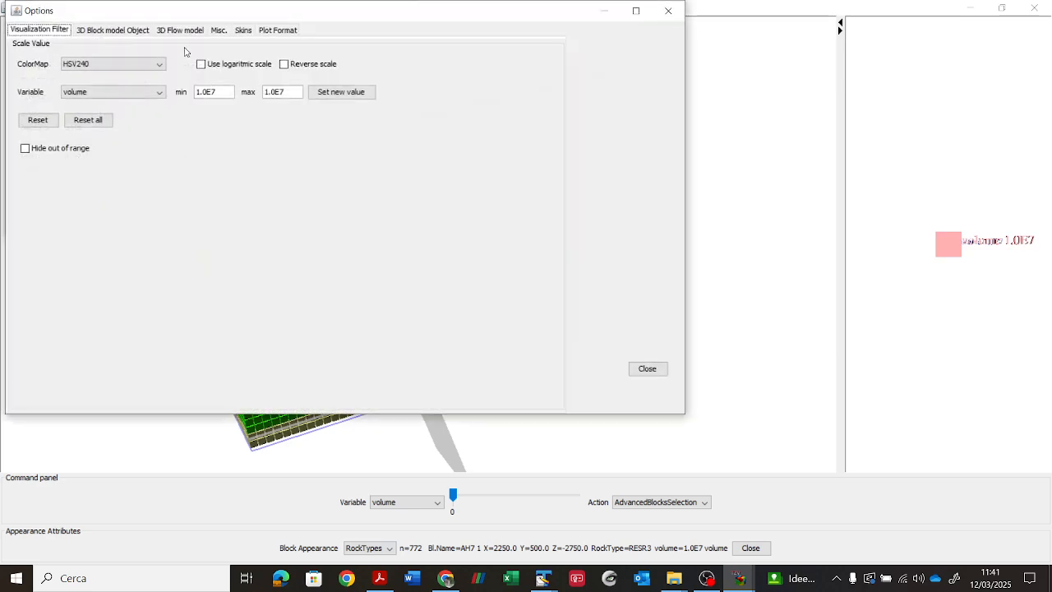
{"action": "left_click", "coordinate": [112, 30]}
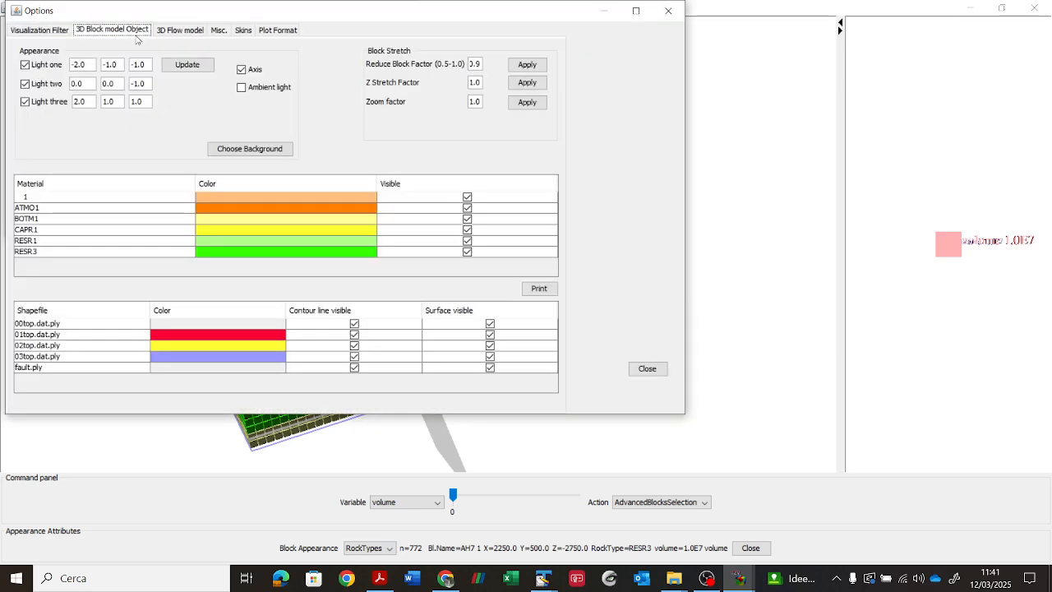
{"action": "left_click", "coordinate": [468, 197]}
{"action": "left_click", "coordinate": [468, 208]}
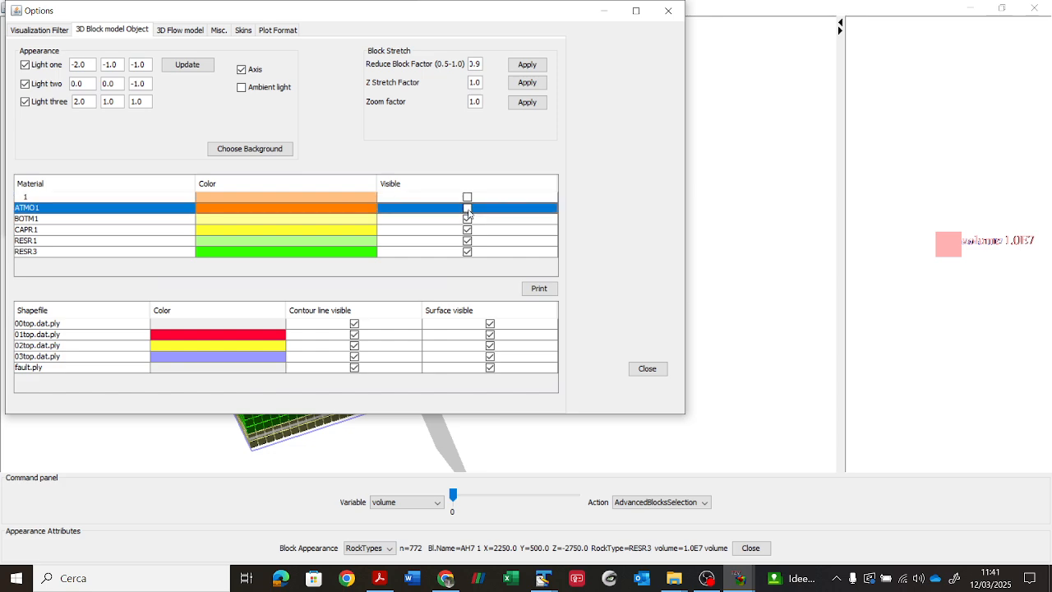
{"action": "left_click", "coordinate": [468, 218]}
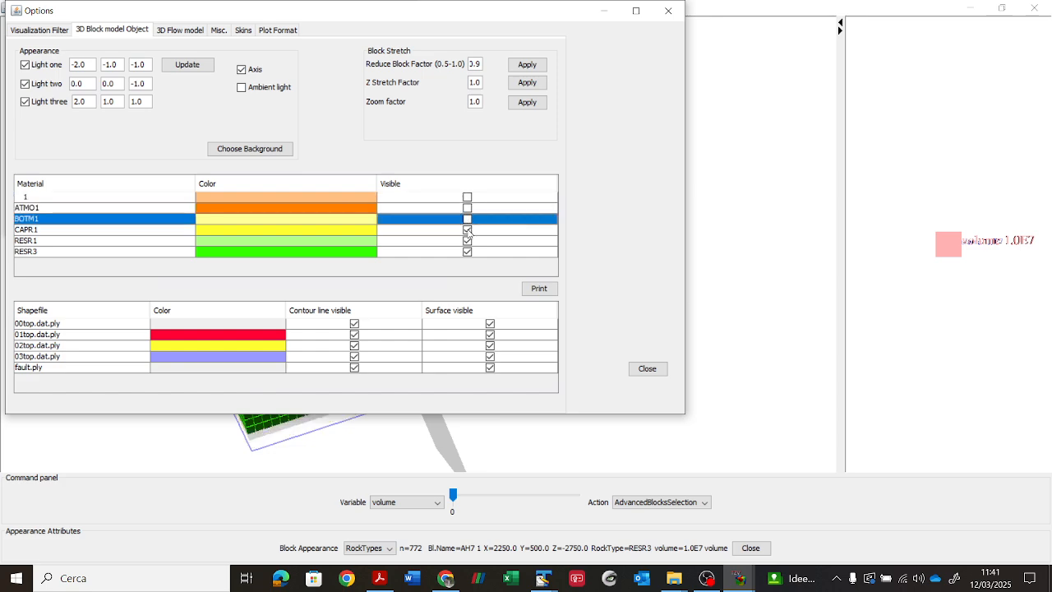
{"action": "left_click", "coordinate": [468, 230]}
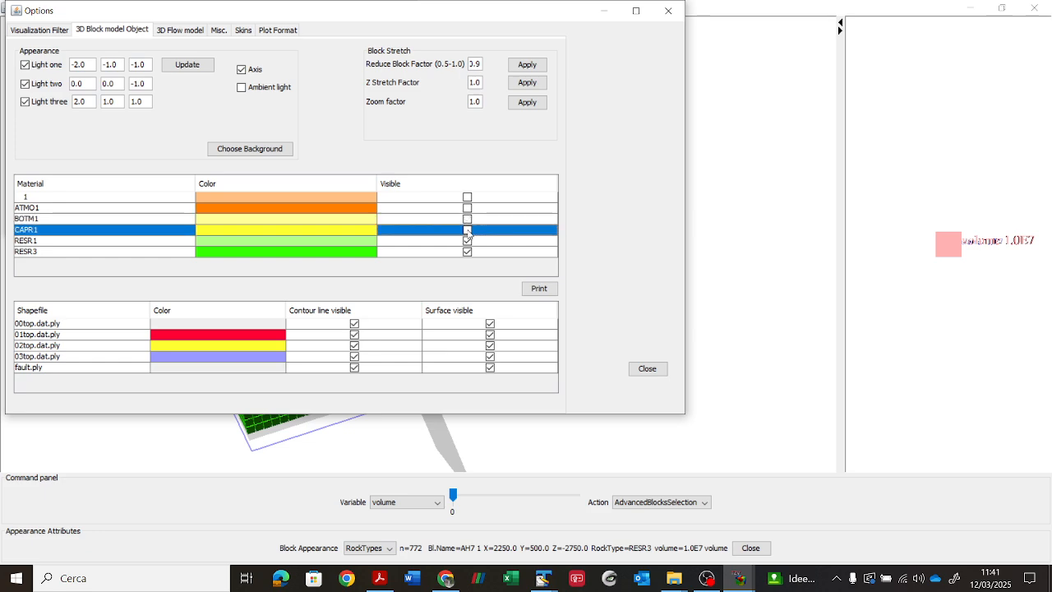
{"action": "left_click", "coordinate": [468, 251]}
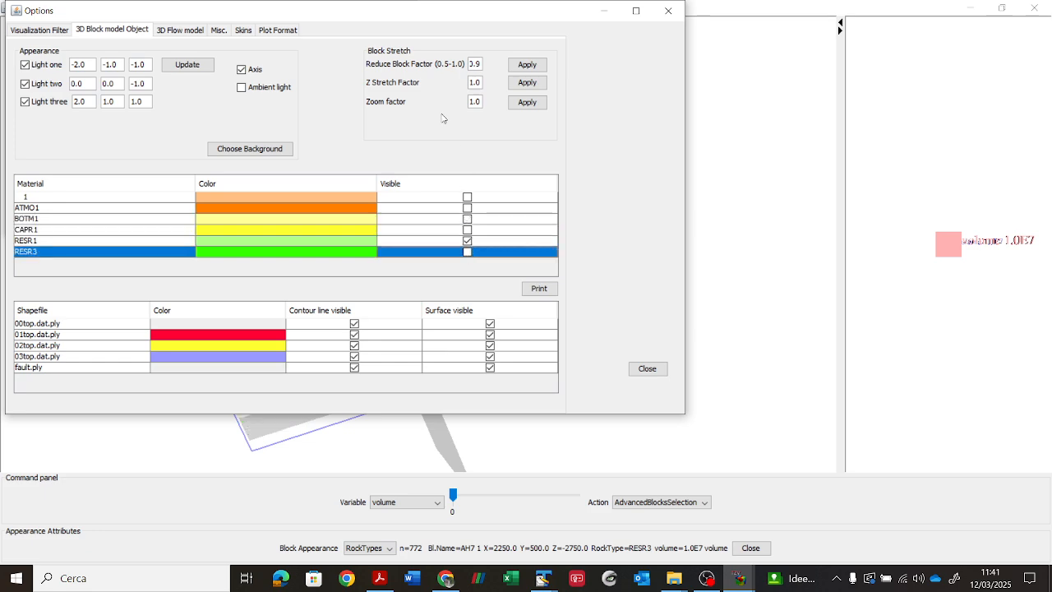
{"action": "left_click_drag", "start_coordinate": [401, 19], "coordinate": [647, 76]}
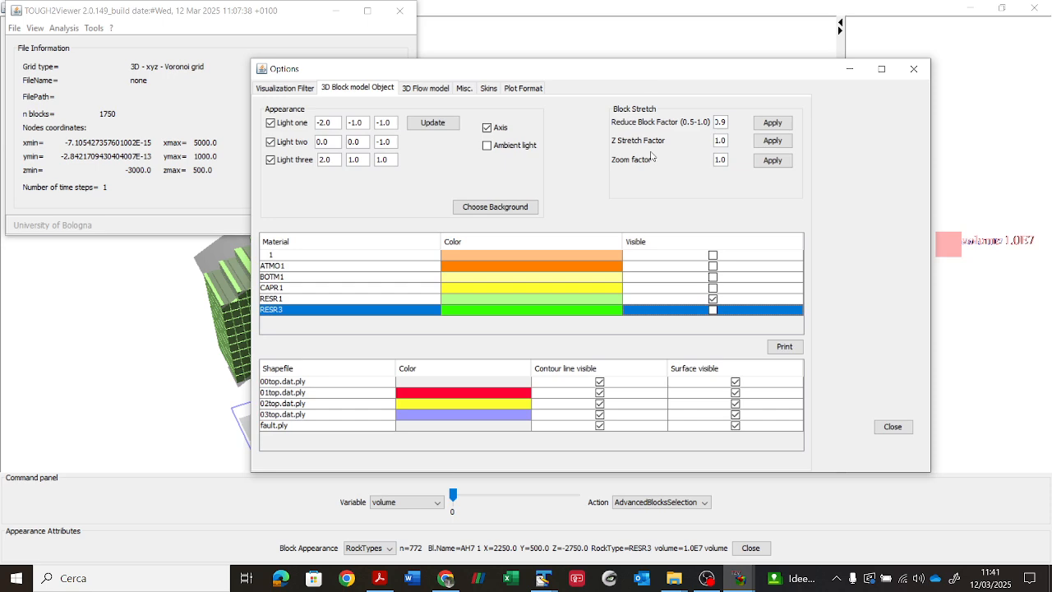
{"action": "left_click", "coordinate": [892, 427]}
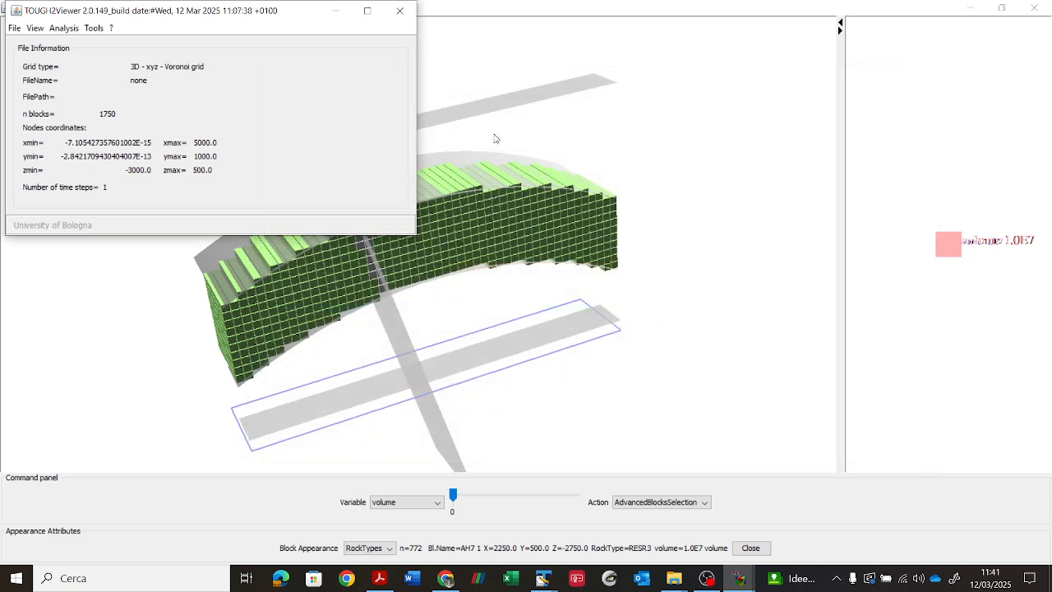
Clear the block selection and add only the visible RESR1 blocks that intersect the fault.ply surface.
{"action": "left_click", "coordinate": [690, 502]}
{"action": "left_click", "coordinate": [691, 480]}
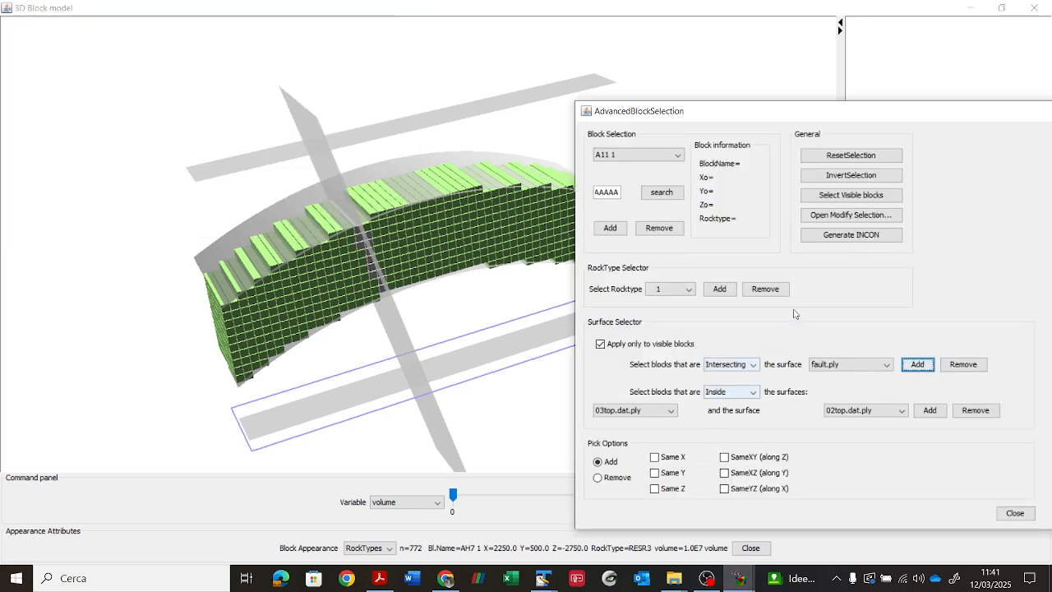
{"action": "left_click", "coordinate": [827, 159]}
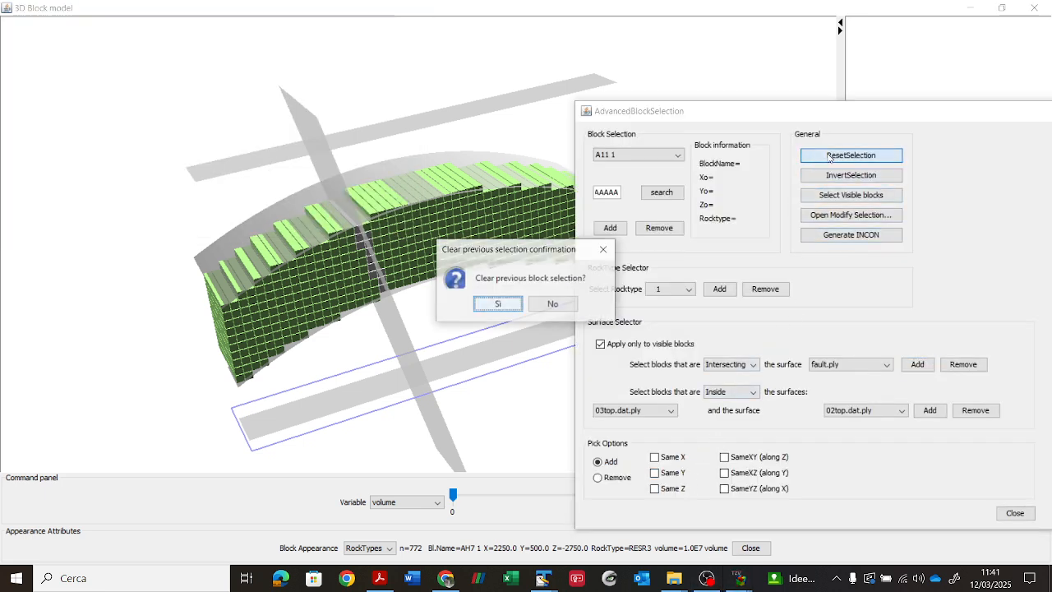
{"action": "left_click", "coordinate": [503, 304]}
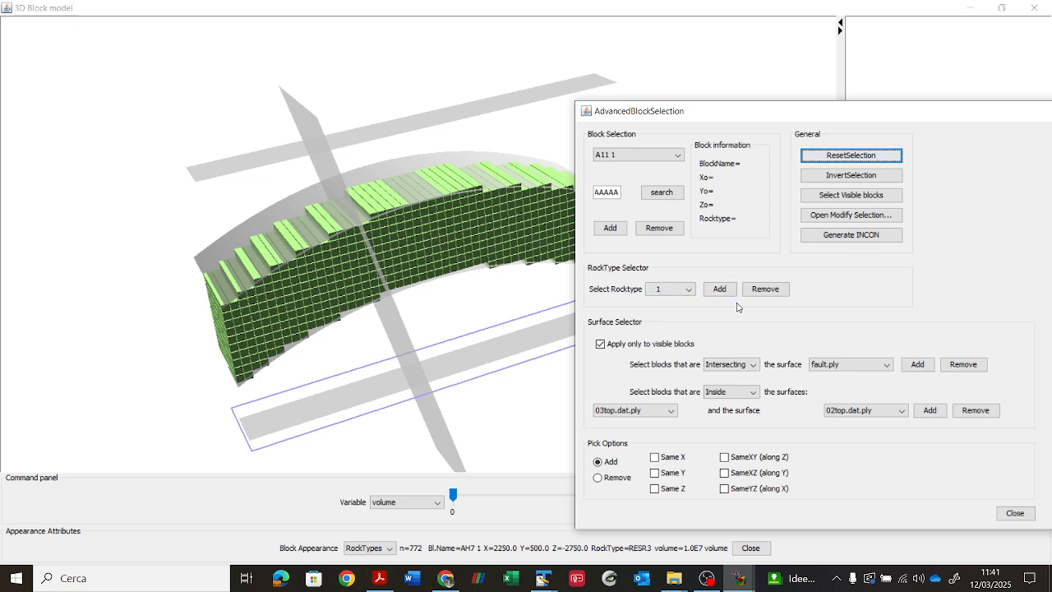
{"action": "left_click", "coordinate": [916, 365]}
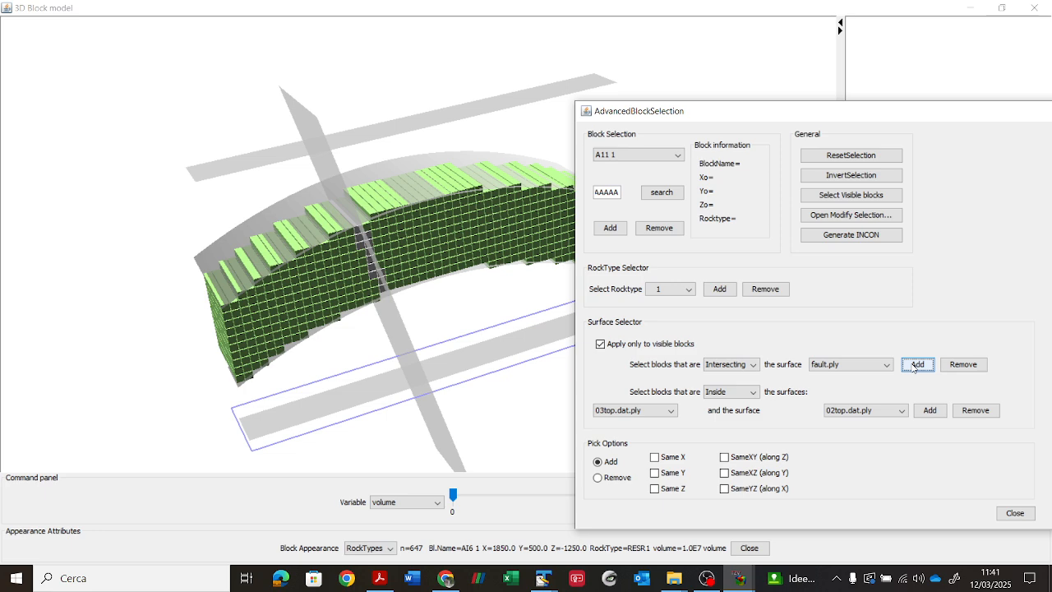
Assign the new rocktype FRAC1 to the selected blocks along the fault.
{"action": "left_click", "coordinate": [834, 215]}
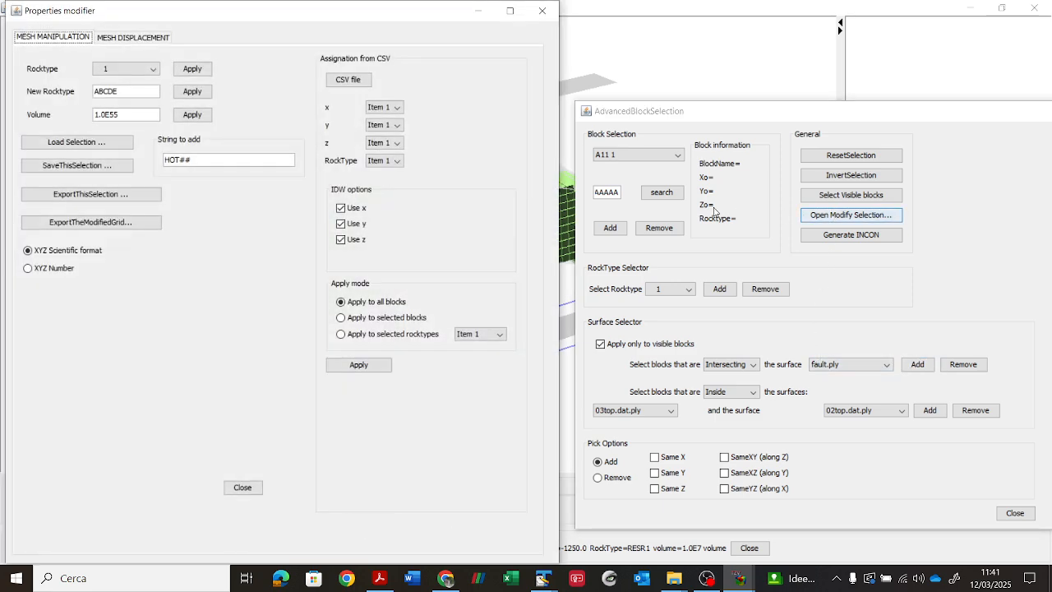
{"action": "left_click", "coordinate": [117, 91]}
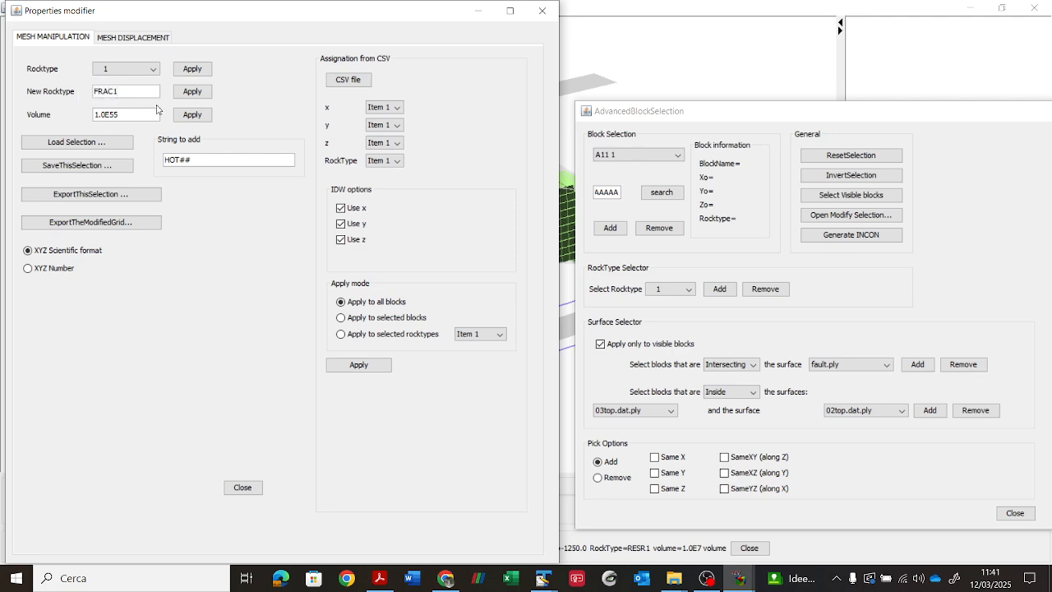
{"action": "left_click", "coordinate": [200, 97]}
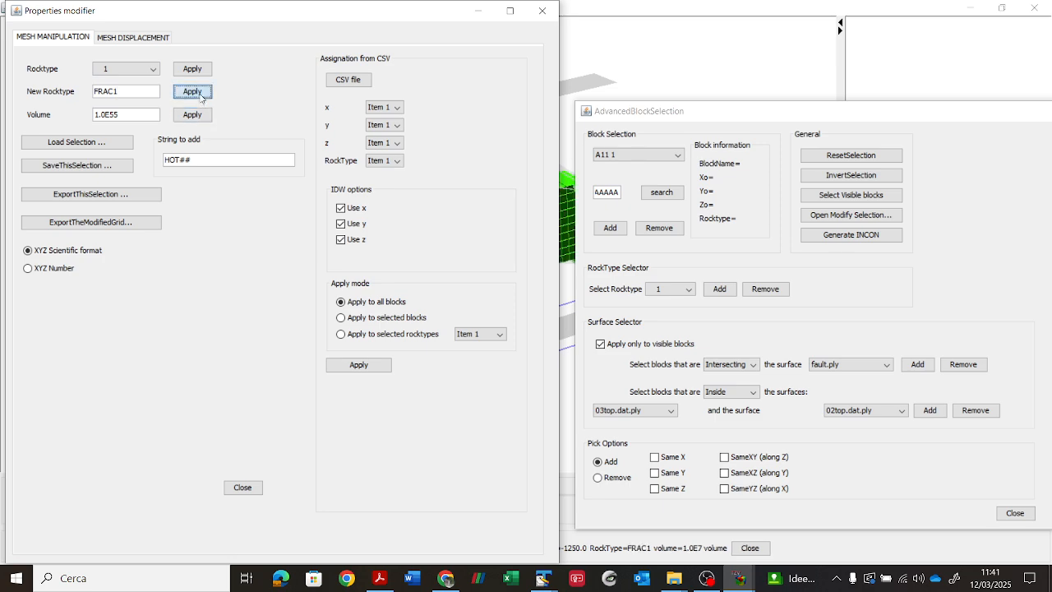
{"action": "left_click", "coordinate": [254, 487]}
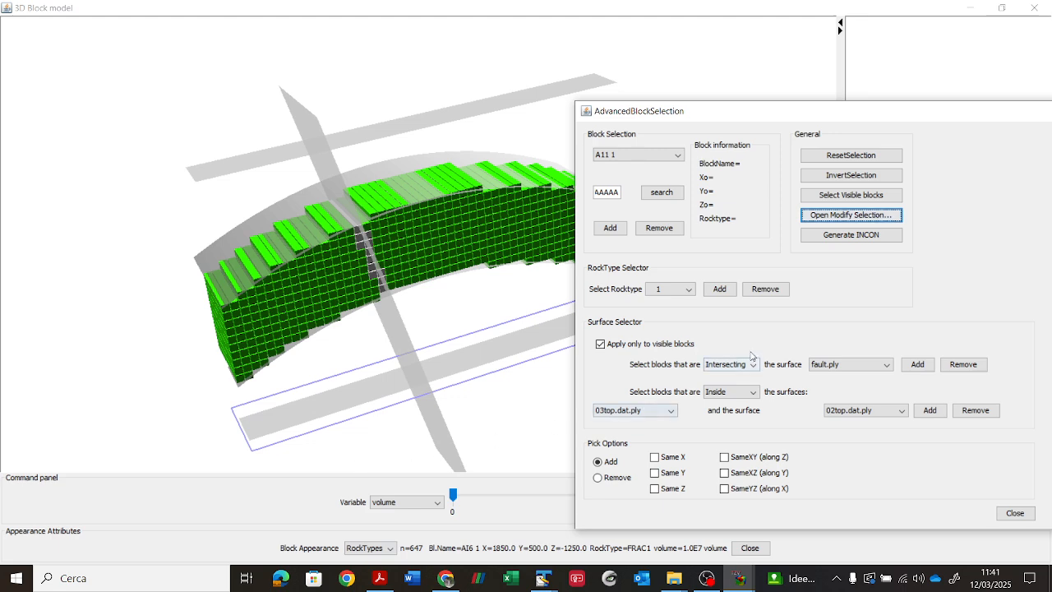
Clear the block selection and inspect the FRAC1 blocks along the fault up close.
{"action": "left_click", "coordinate": [807, 157]}
{"action": "left_click", "coordinate": [518, 309]}
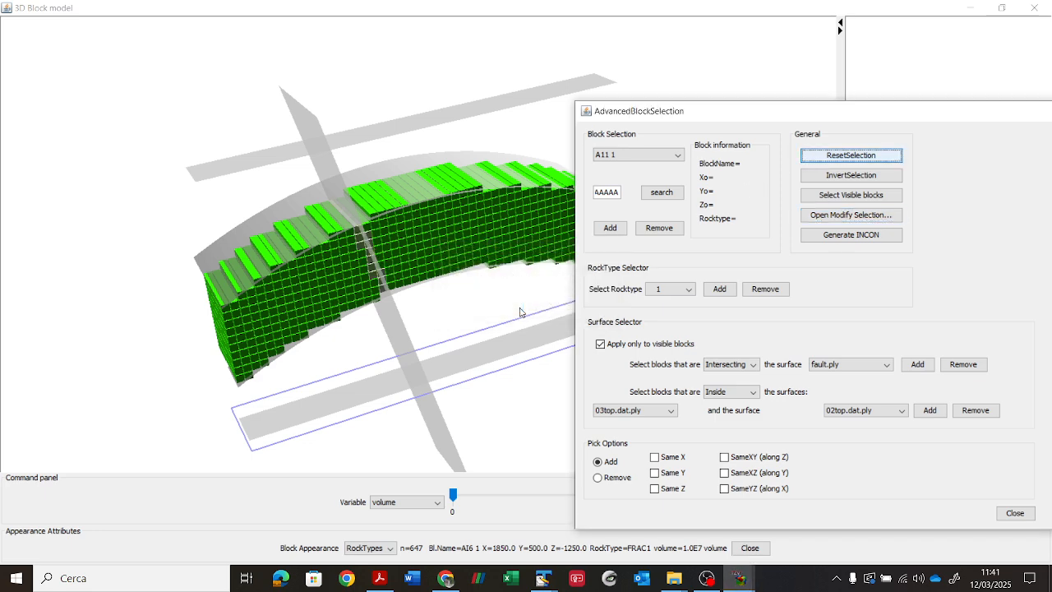
{"action": "left_click", "coordinate": [466, 319]}
{"action": "left_click_drag", "start_coordinate": [445, 314], "coordinate": [389, 296]}
{"action": "scroll", "coordinate": [355, 247], "scroll_direction": "up", "scroll_amount": 8}
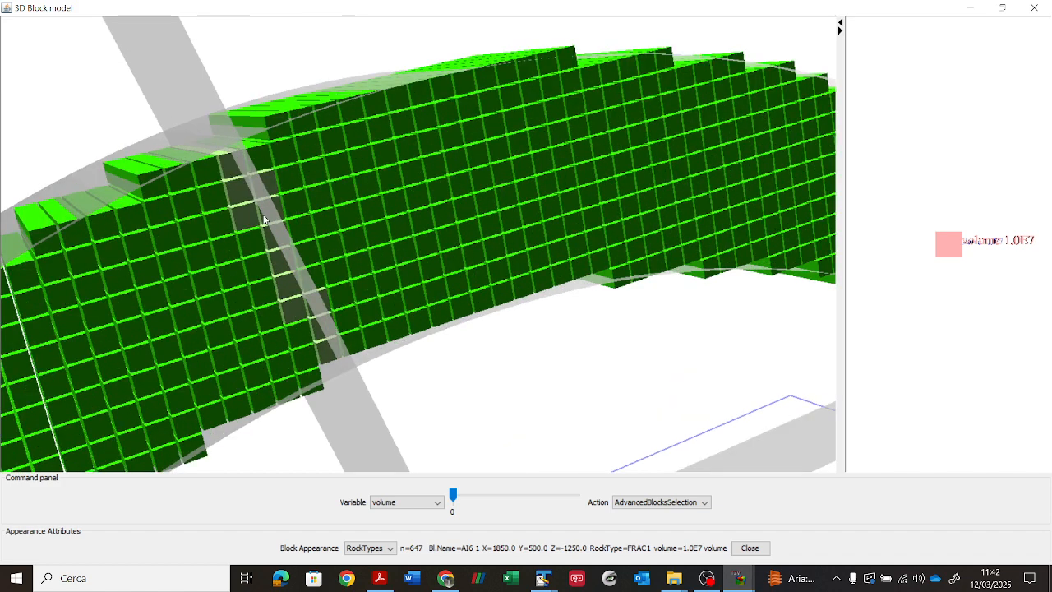
Set the display color of the FRAC1 material to magenta and view the visible reservoir layer in the 3D model.
{"action": "mouse_move", "coordinate": [741, 578]}
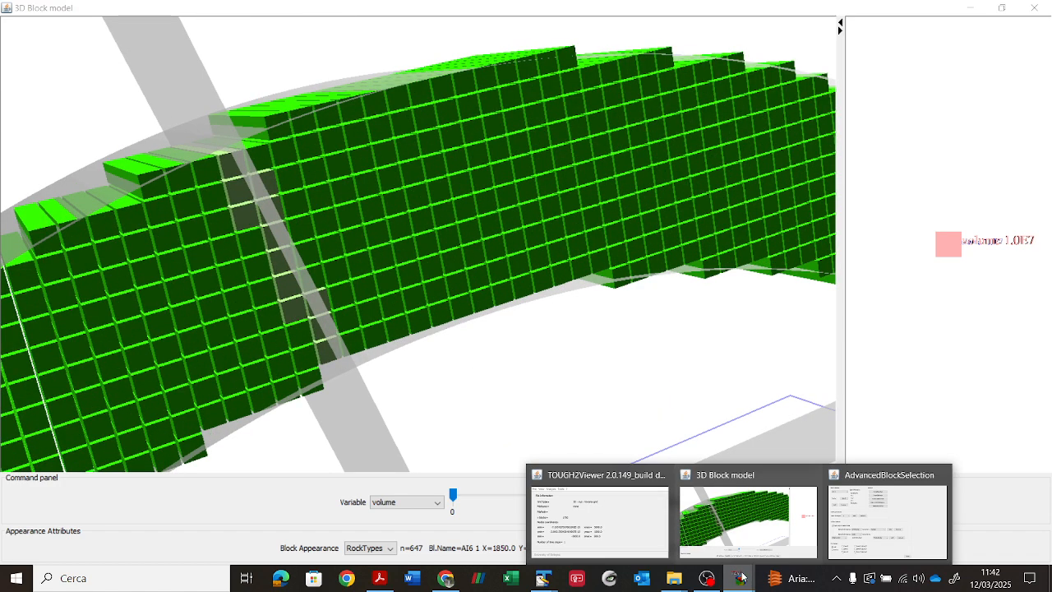
{"action": "left_click", "coordinate": [645, 520]}
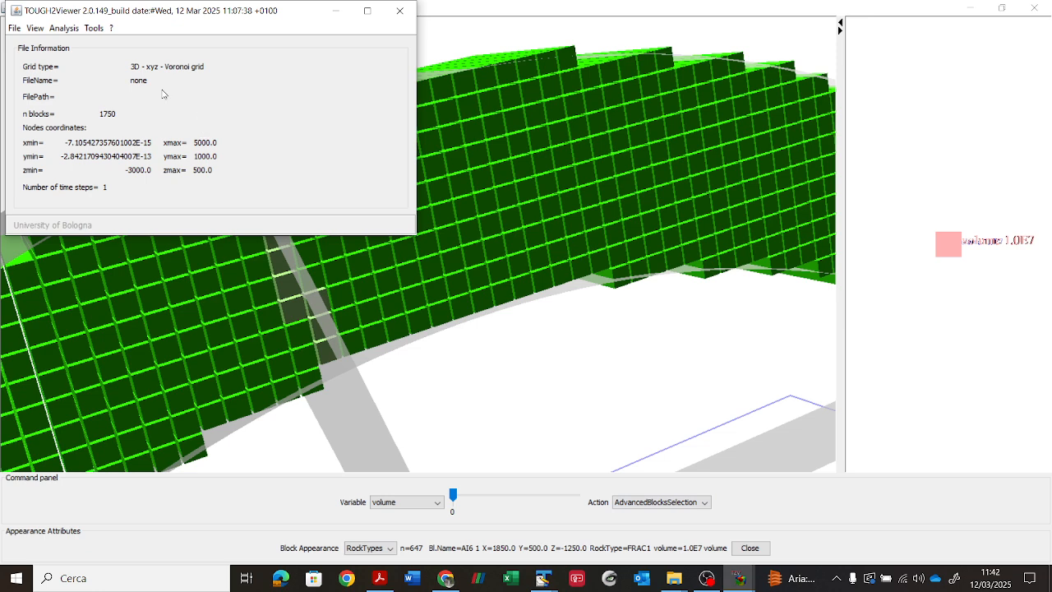
{"action": "left_click", "coordinate": [94, 28]}
{"action": "left_click", "coordinate": [104, 46]}
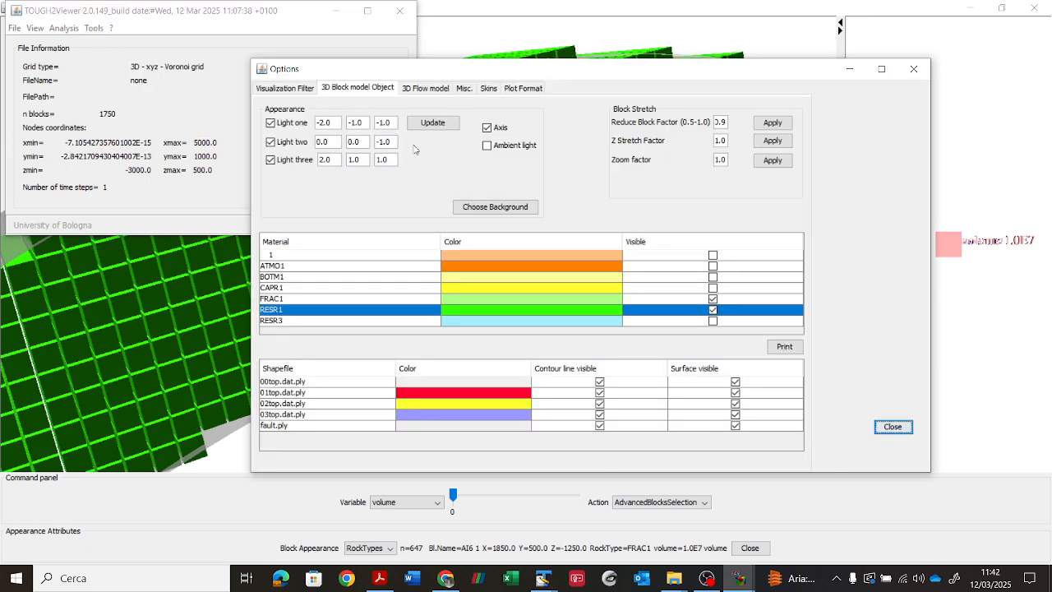
{"action": "left_click", "coordinate": [544, 298]}
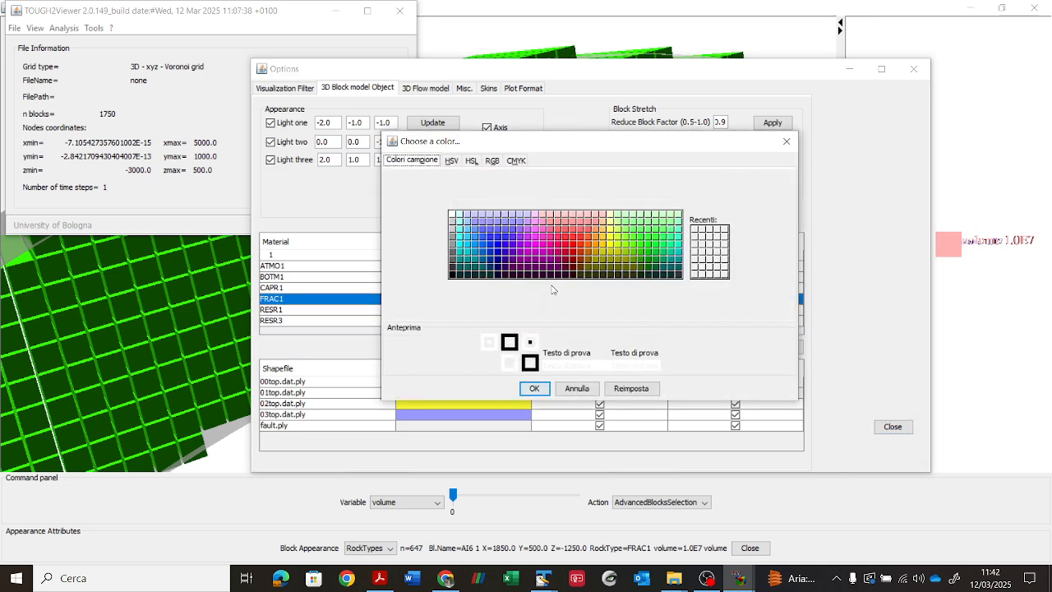
{"action": "left_click", "coordinate": [530, 257]}
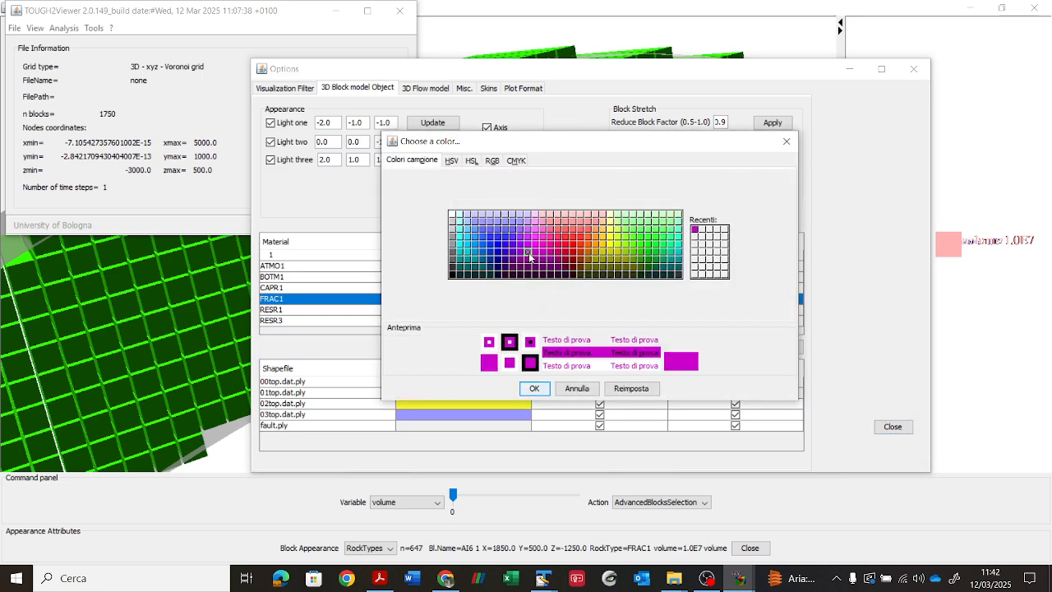
{"action": "left_click", "coordinate": [535, 388]}
{"action": "left_click", "coordinate": [885, 428]}
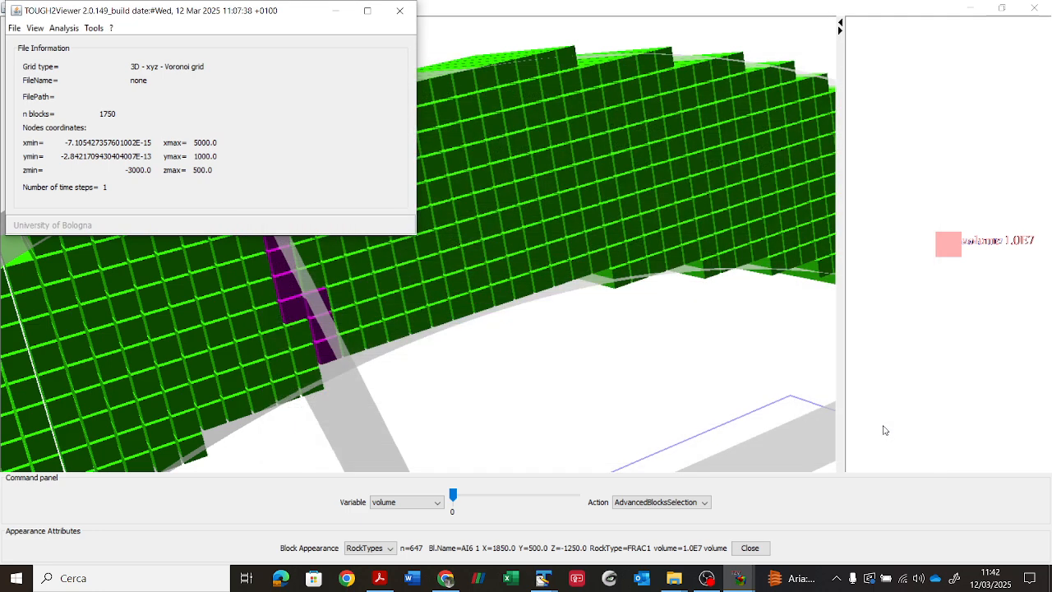
{"action": "left_click", "coordinate": [336, 11]}
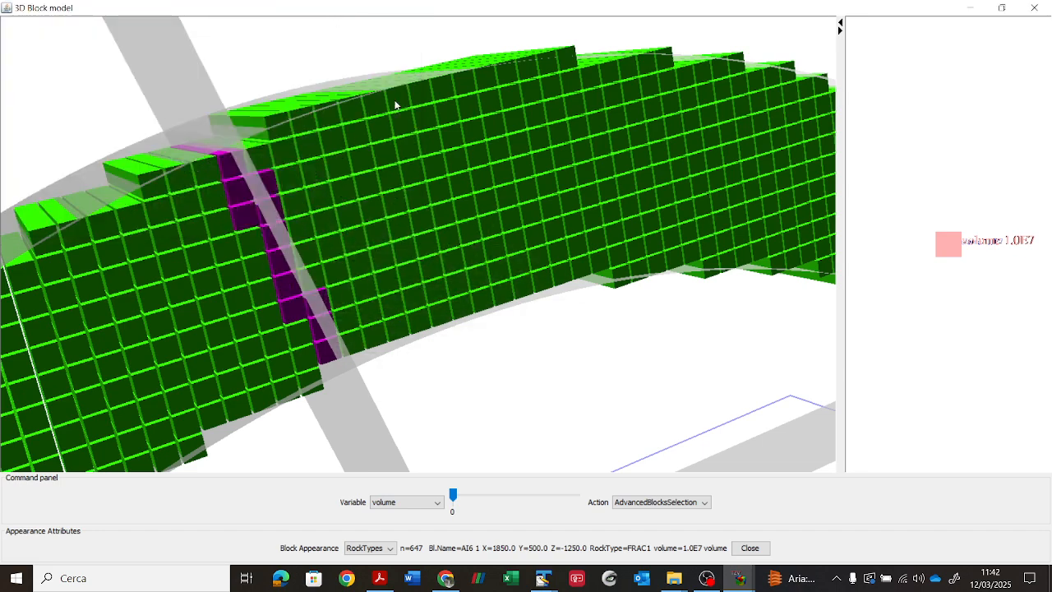
{"action": "scroll", "coordinate": [485, 282], "scroll_direction": "down", "scroll_amount": 3}
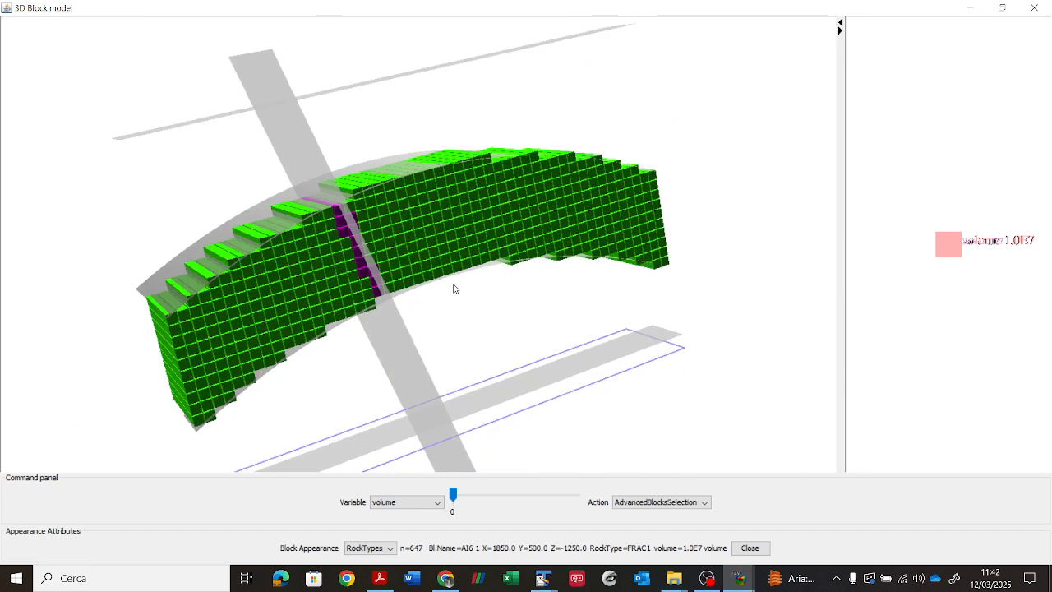
{"action": "mouse_move", "coordinate": [742, 567]}
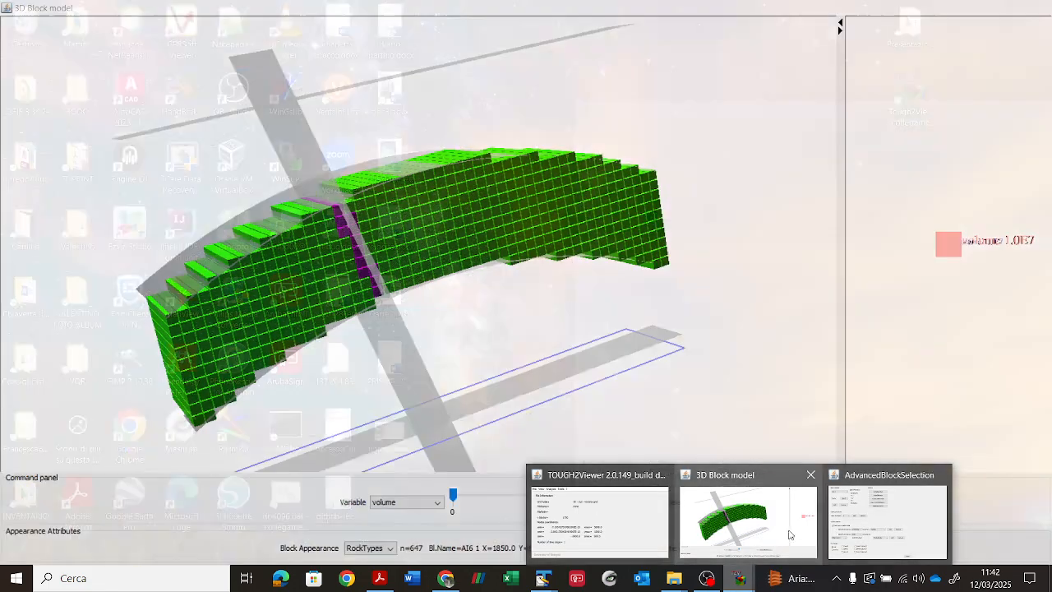
Make the materials 1, ATMO1, BOTM1, CAPR1 and RESR3 visible in the 3D block model.
{"action": "left_click", "coordinate": [626, 528]}
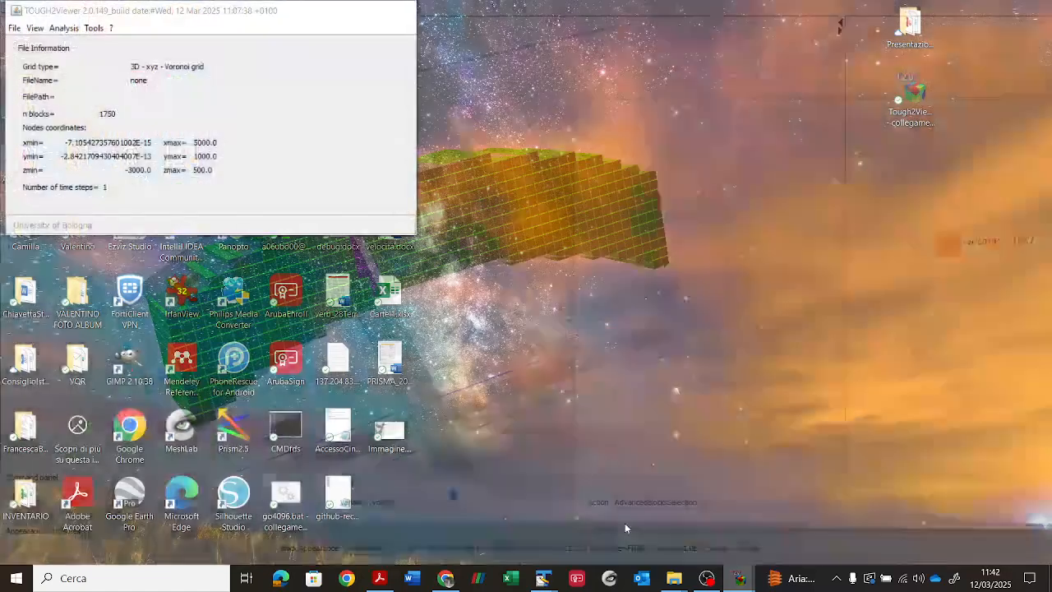
{"action": "left_click", "coordinate": [94, 27]}
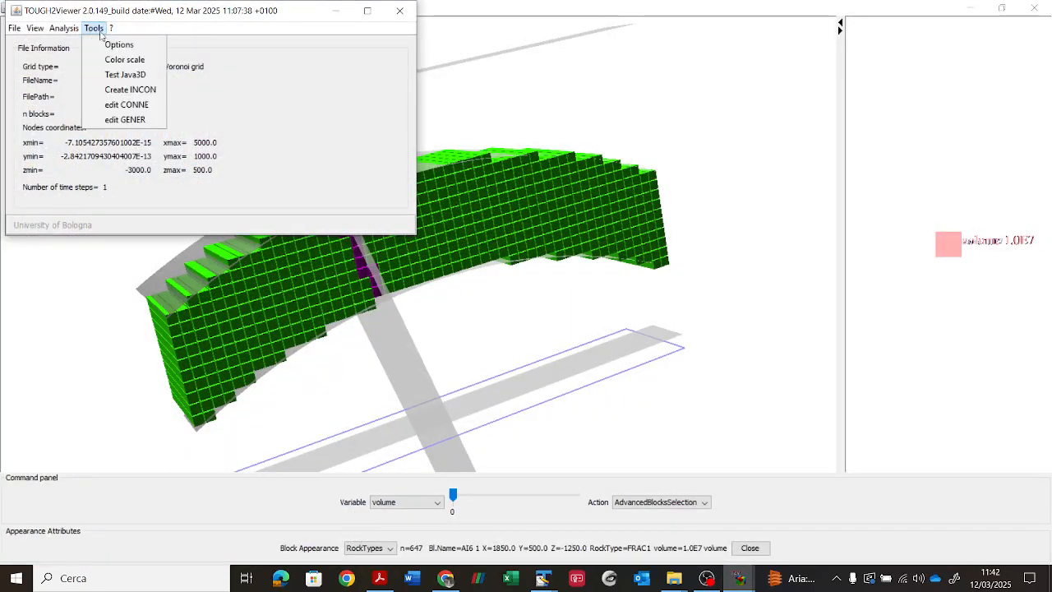
{"action": "mouse_move", "coordinate": [75, 30]}
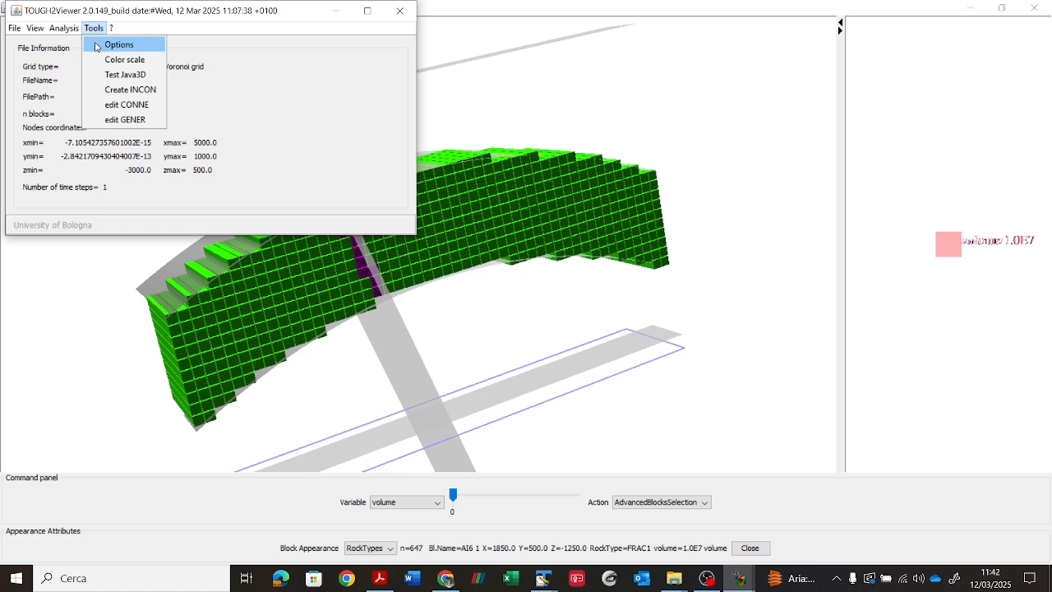
{"action": "left_click", "coordinate": [115, 44]}
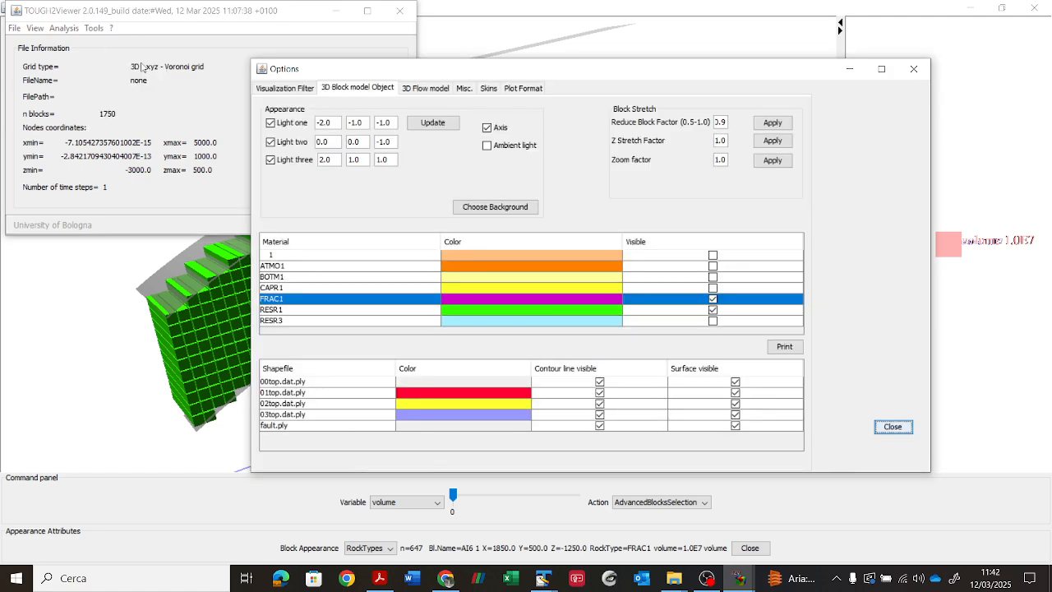
{"action": "left_click", "coordinate": [712, 255]}
{"action": "left_click", "coordinate": [712, 267]}
{"action": "left_click", "coordinate": [713, 278]}
{"action": "left_click", "coordinate": [713, 289]}
{"action": "left_click", "coordinate": [713, 323]}
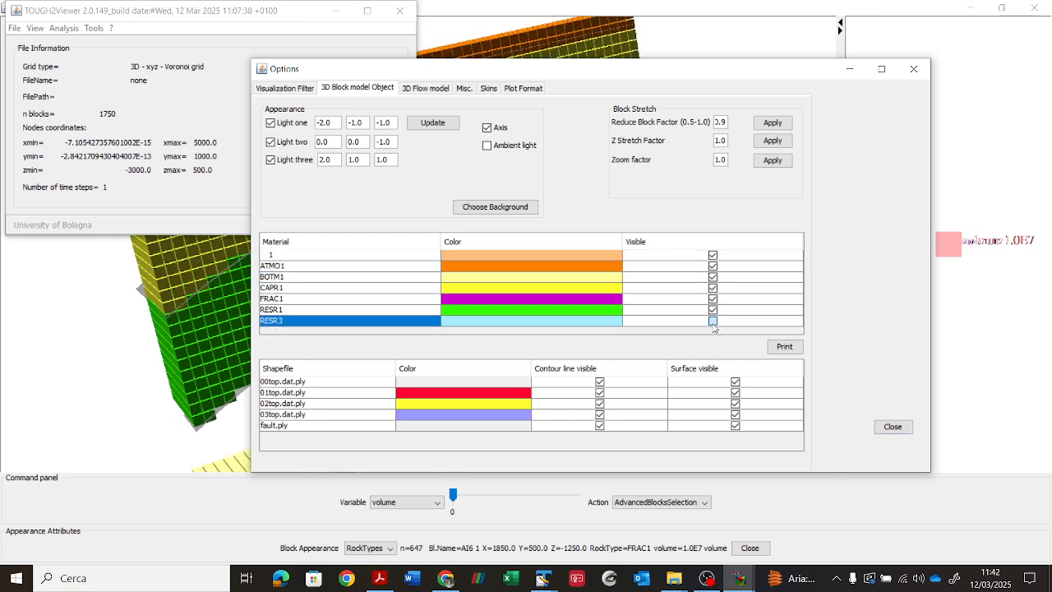
{"action": "left_click", "coordinate": [877, 423]}
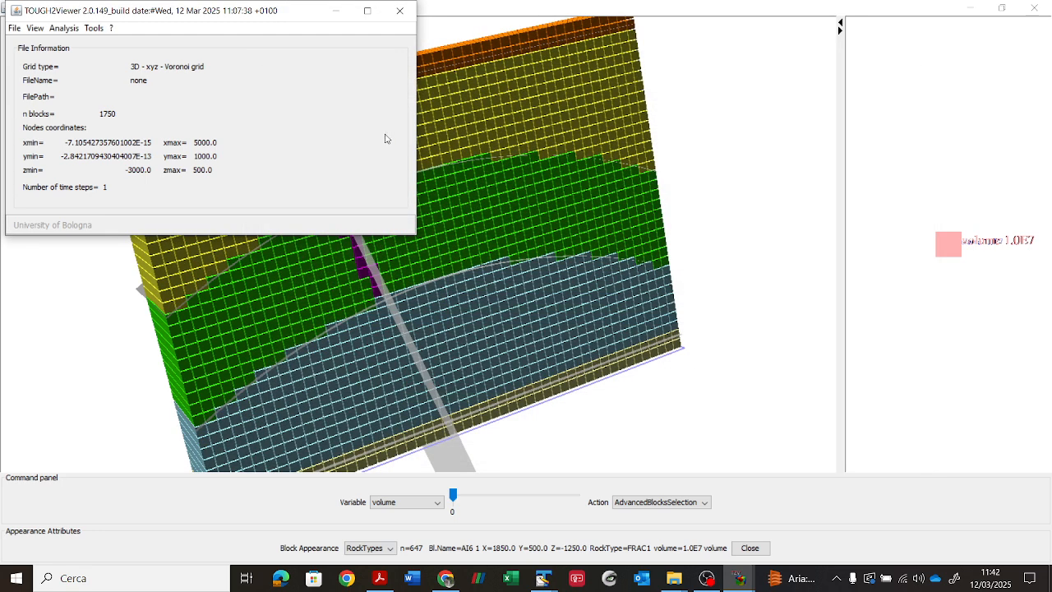
Use the Same X pick option to select the vertical slice of blocks at the end of the model, picking an ATMO1 corner block.
{"action": "left_click", "coordinate": [336, 10]}
{"action": "left_click_drag", "start_coordinate": [656, 424], "coordinate": [634, 401]}
{"action": "scroll", "coordinate": [573, 317], "scroll_direction": "up", "scroll_amount": 5}
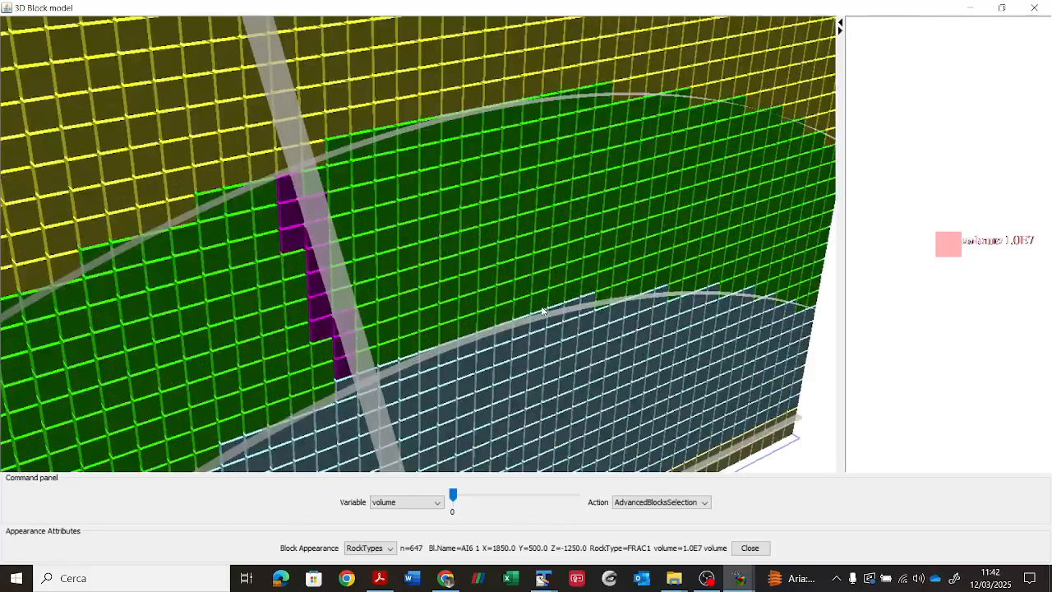
{"action": "scroll", "coordinate": [543, 309], "scroll_direction": "down", "scroll_amount": 9}
{"action": "mouse_move", "coordinate": [549, 332]}
{"action": "left_mouse_down"}
{"action": "mouse_move", "coordinate": [554, 305]}
{"action": "mouse_move", "coordinate": [554, 329]}
{"action": "mouse_move", "coordinate": [541, 332]}
{"action": "left_mouse_up"}
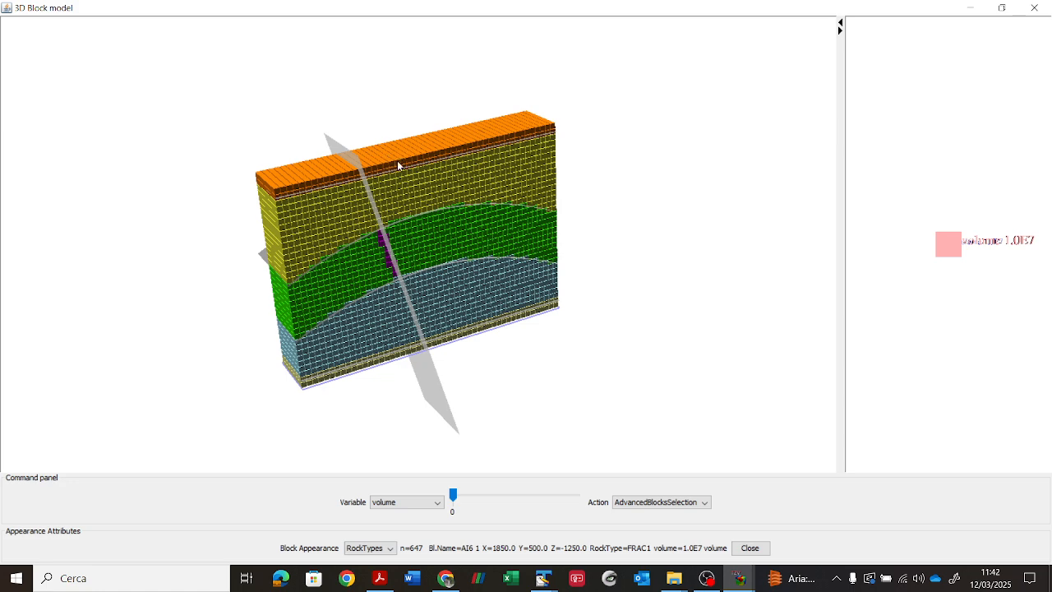
{"action": "left_click", "coordinate": [664, 502]}
{"action": "left_click", "coordinate": [693, 479]}
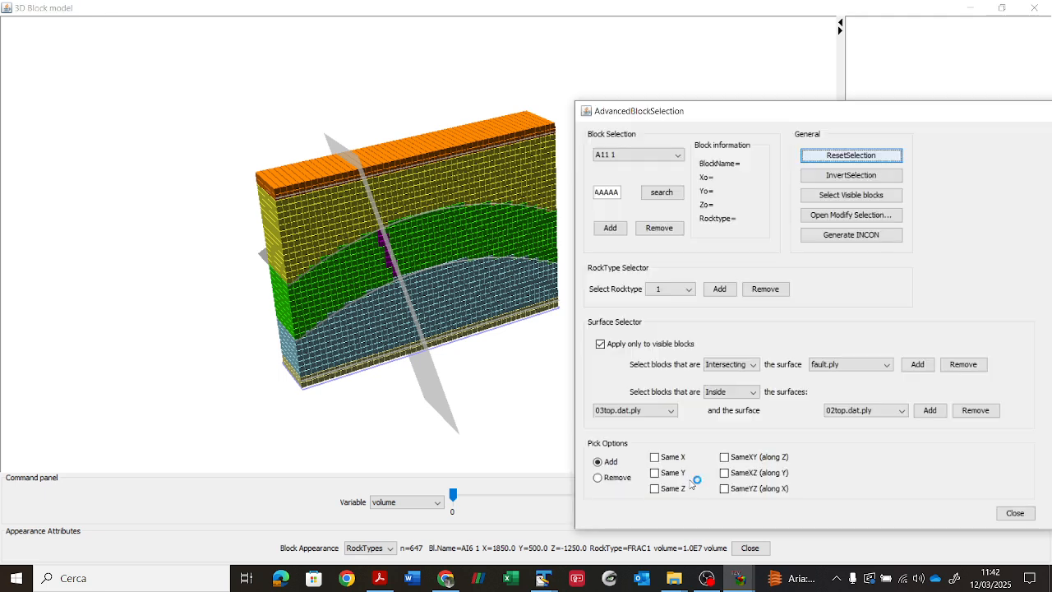
{"action": "left_click", "coordinate": [655, 457]}
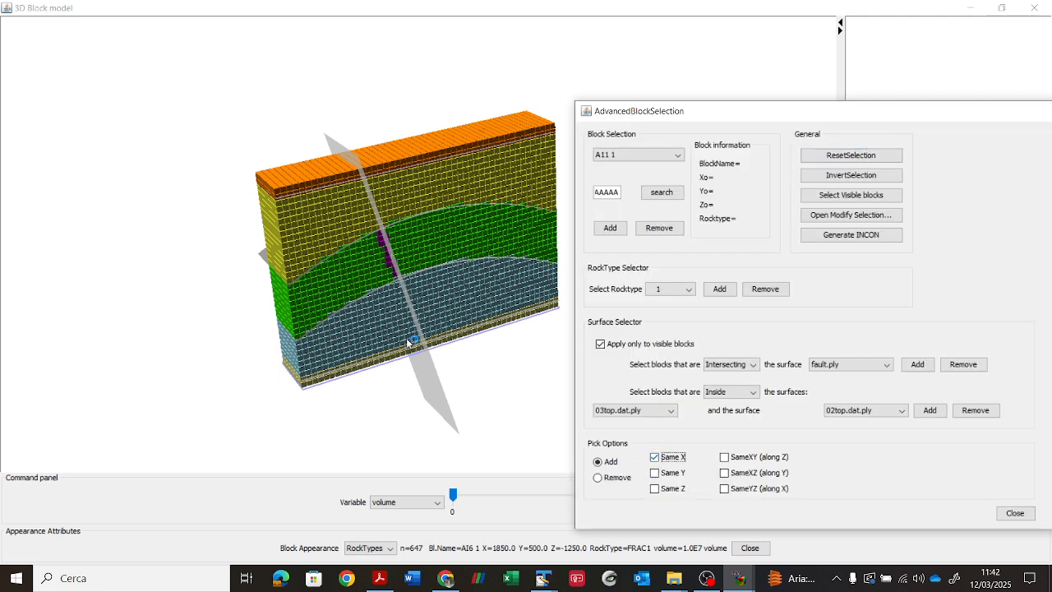
{"action": "left_click", "coordinate": [277, 188]}
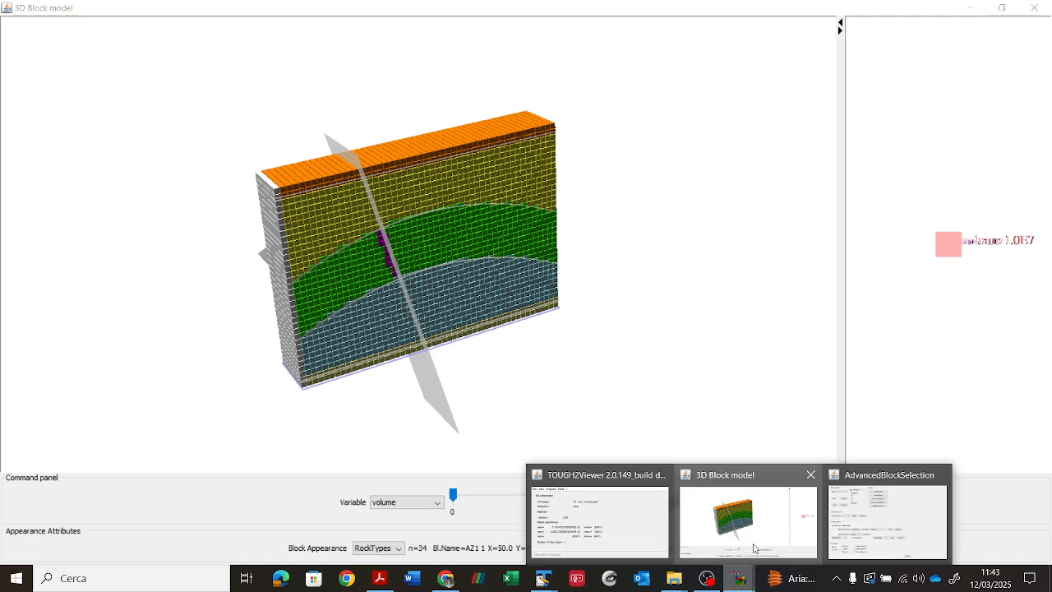
Change the pick option to Same Z, clear the selection, and select the horizontal block layer through a RESR1 block.
{"action": "left_click", "coordinate": [855, 524]}
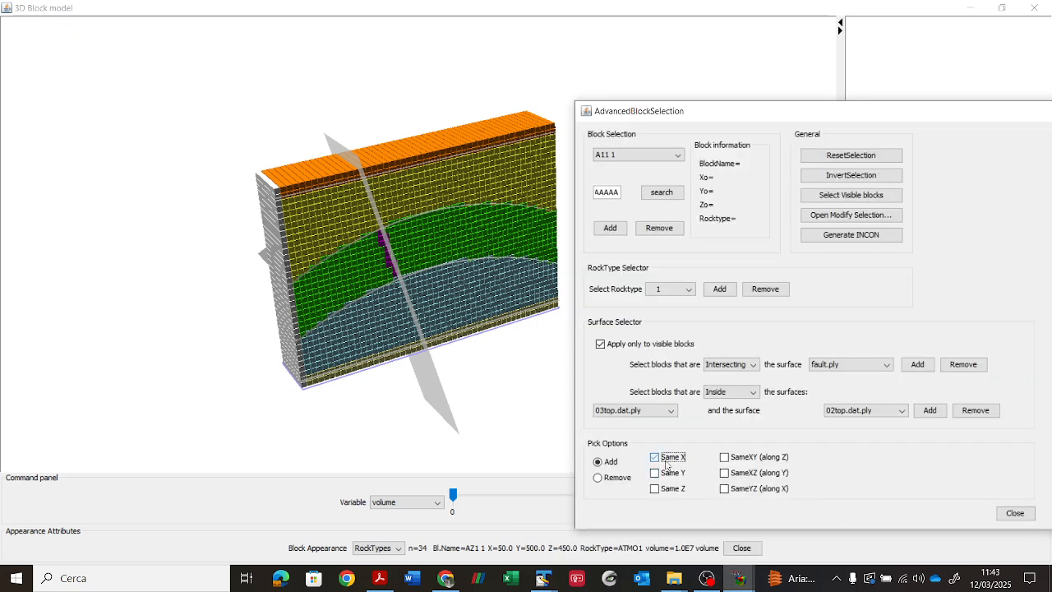
{"action": "left_click", "coordinate": [668, 489]}
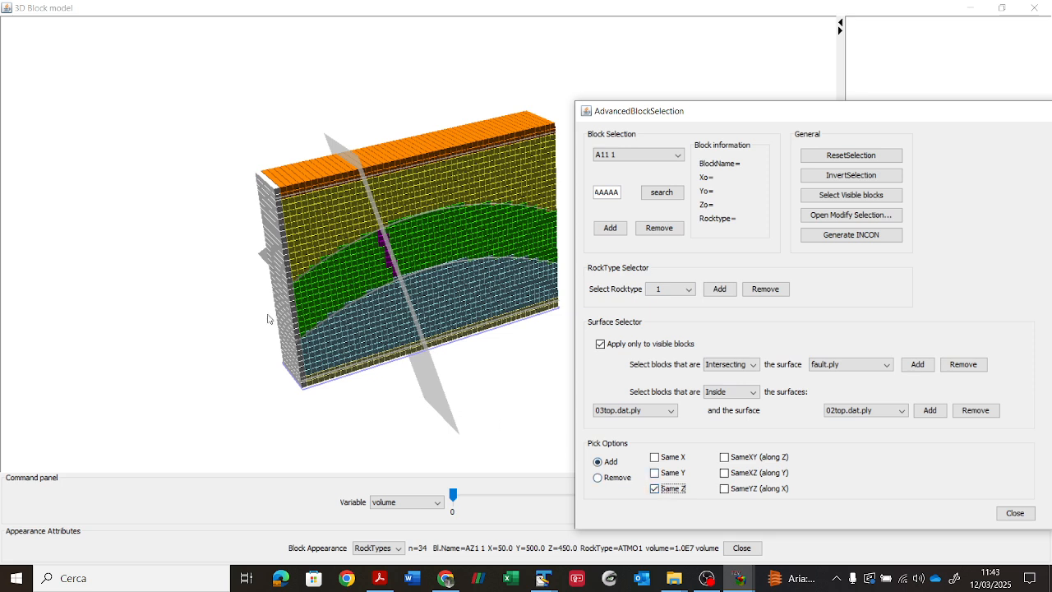
{"action": "left_click", "coordinate": [291, 289]}
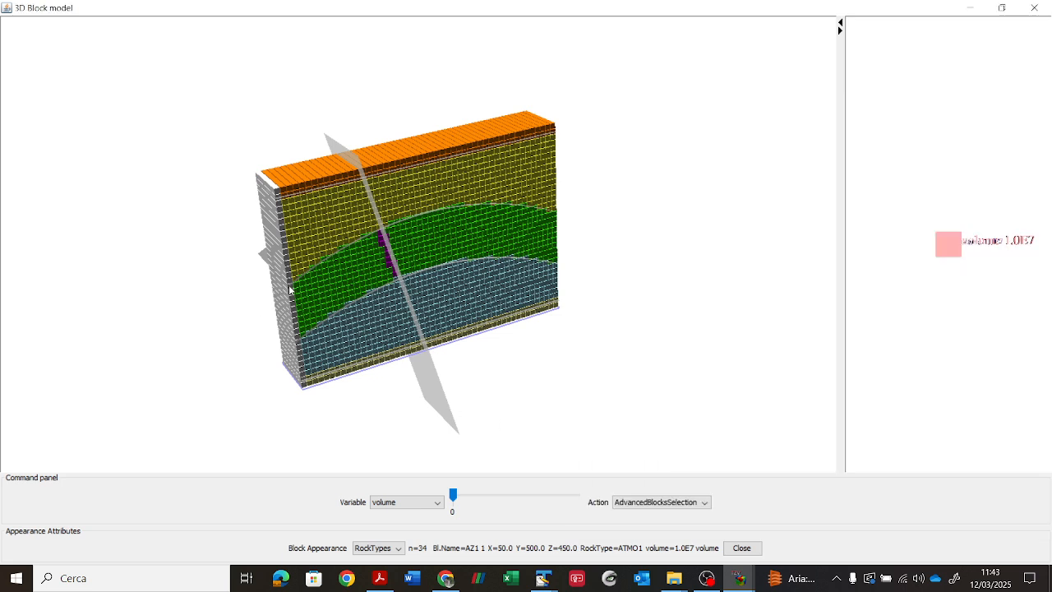
{"action": "mouse_move", "coordinate": [740, 578]}
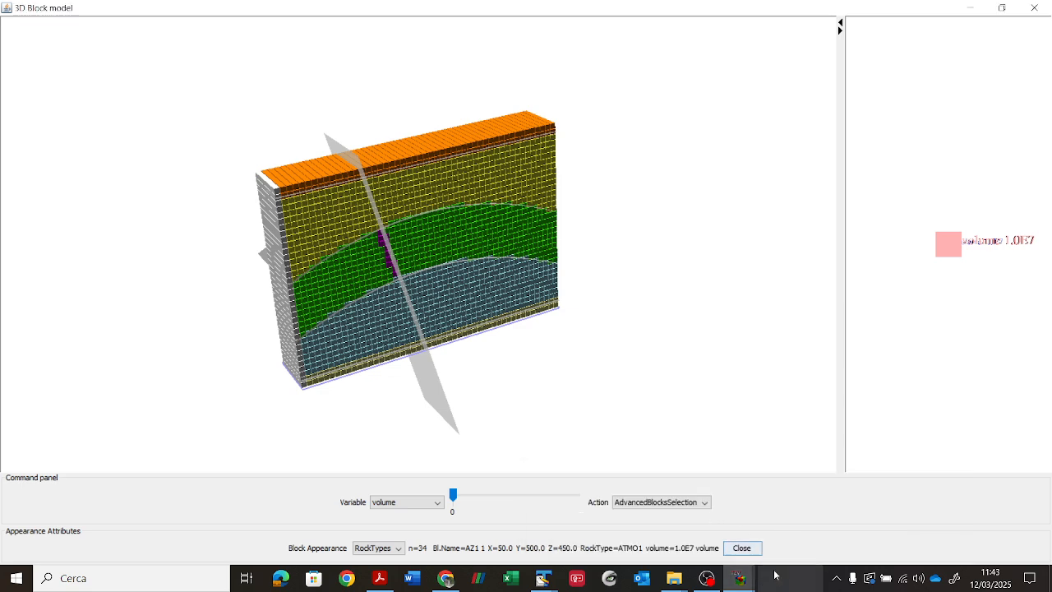
{"action": "left_click", "coordinate": [826, 517]}
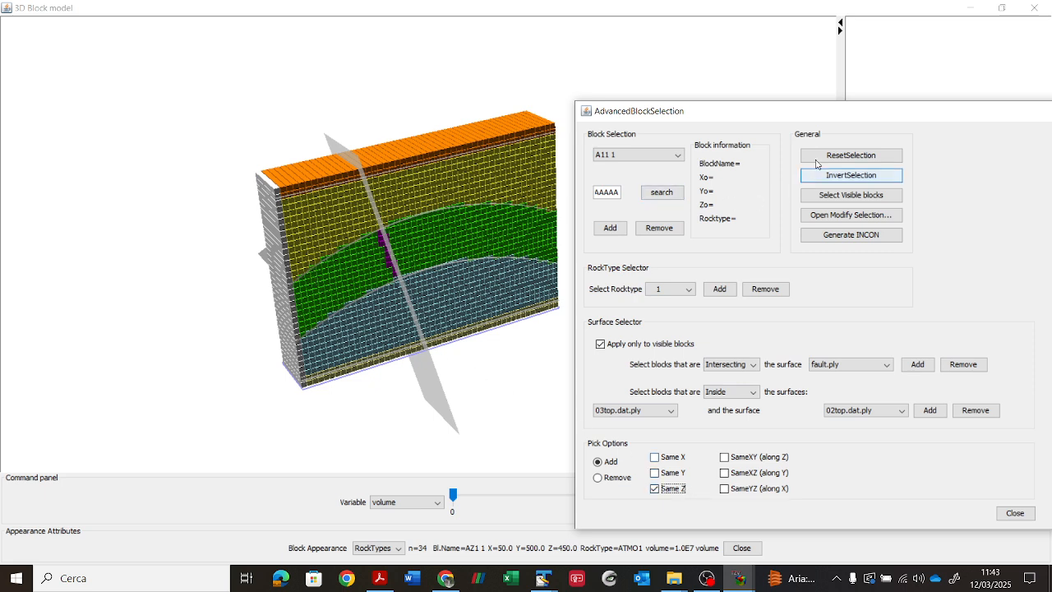
{"action": "left_click", "coordinate": [851, 154]}
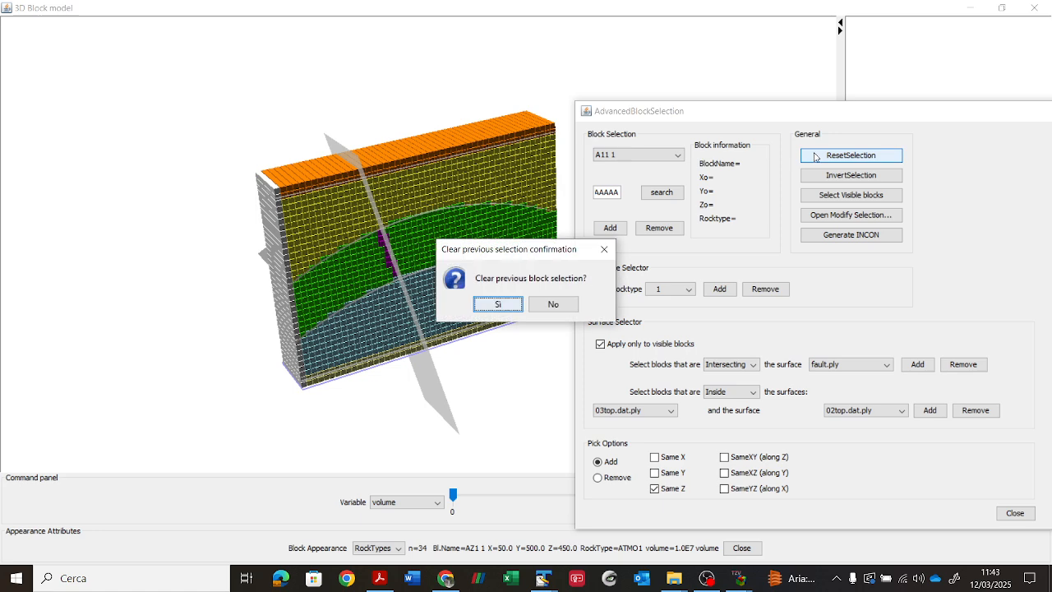
{"action": "left_click", "coordinate": [497, 304]}
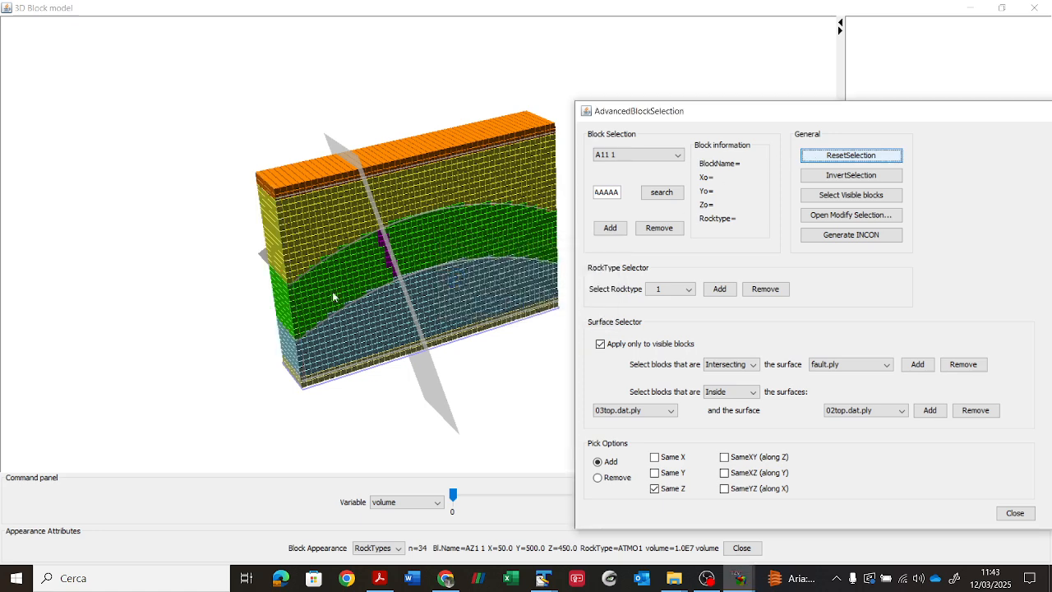
{"action": "left_click", "coordinate": [292, 300]}
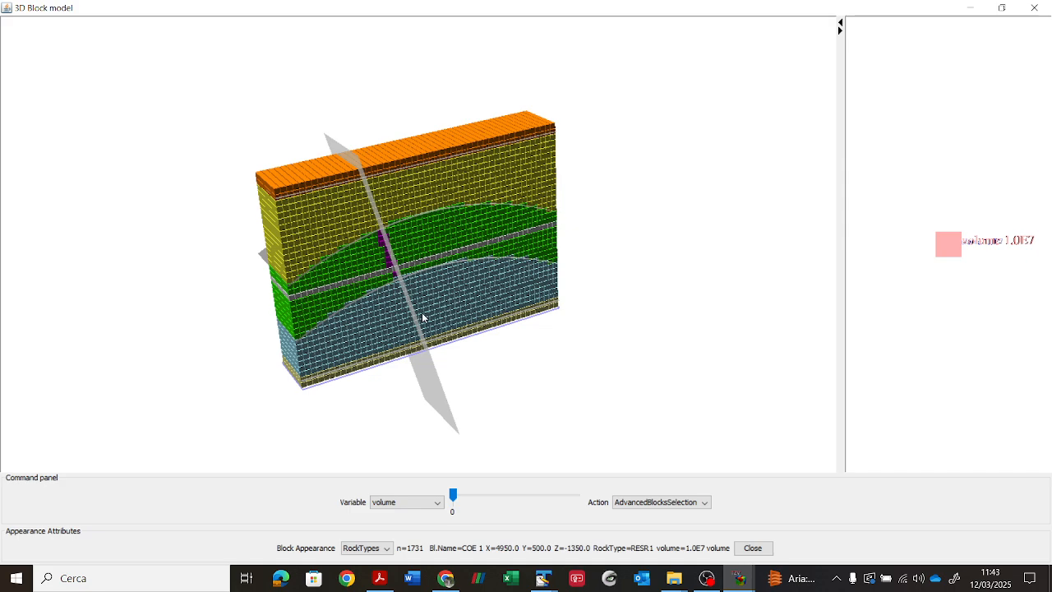
{"action": "mouse_move", "coordinate": [655, 321]}
{"action": "left_mouse_down"}
{"action": "mouse_move", "coordinate": [622, 270]}
{"action": "mouse_move", "coordinate": [677, 305]}
{"action": "mouse_move", "coordinate": [686, 322]}
{"action": "mouse_move", "coordinate": [660, 338]}
{"action": "mouse_move", "coordinate": [667, 307]}
{"action": "mouse_move", "coordinate": [664, 334]}
{"action": "left_mouse_up"}
{"action": "mouse_move", "coordinate": [665, 332]}
{"action": "left_mouse_down"}
{"action": "mouse_move", "coordinate": [675, 331]}
{"action": "mouse_move", "coordinate": [675, 314]}
{"action": "mouse_move", "coordinate": [669, 329]}
{"action": "left_mouse_up"}
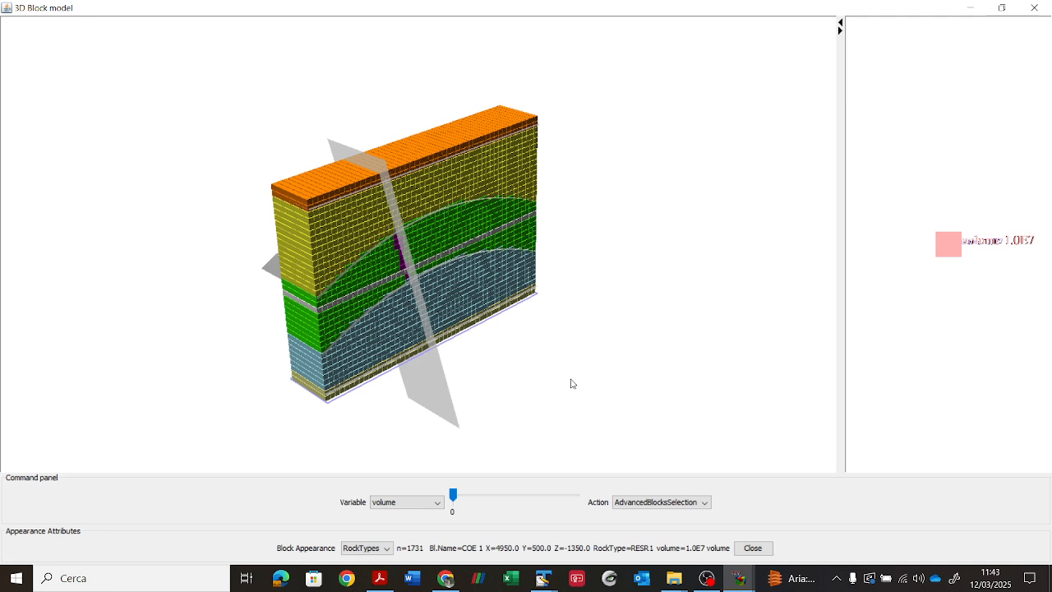
Export the modified grid to the model folder as MESH_1, keeping the XYZ Scientific format.
{"action": "left_click", "coordinate": [740, 578]}
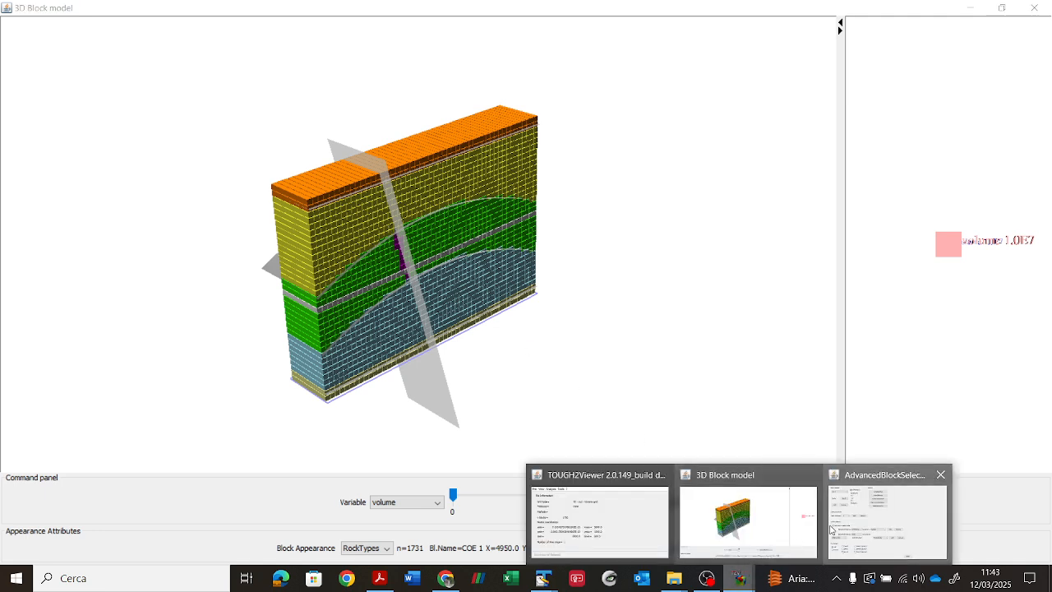
{"action": "left_click", "coordinate": [831, 529]}
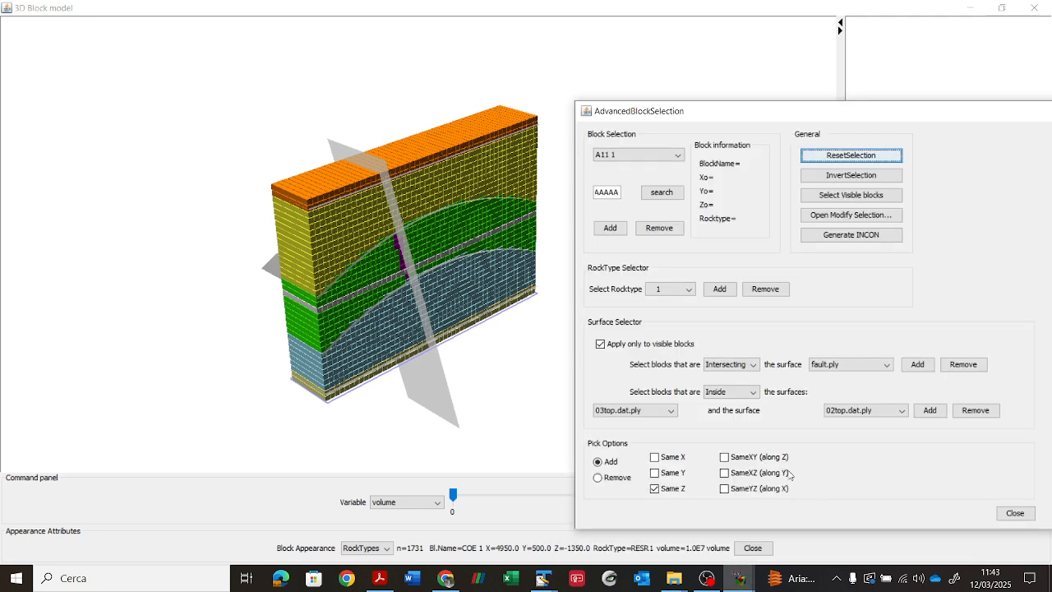
{"action": "left_click", "coordinate": [830, 217]}
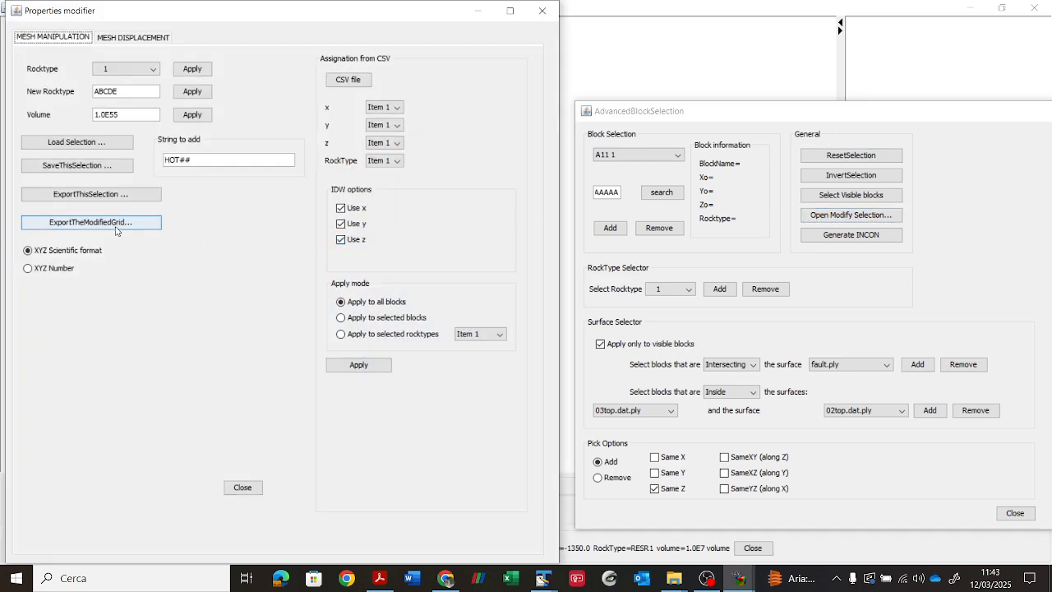
{"action": "left_click", "coordinate": [107, 223]}
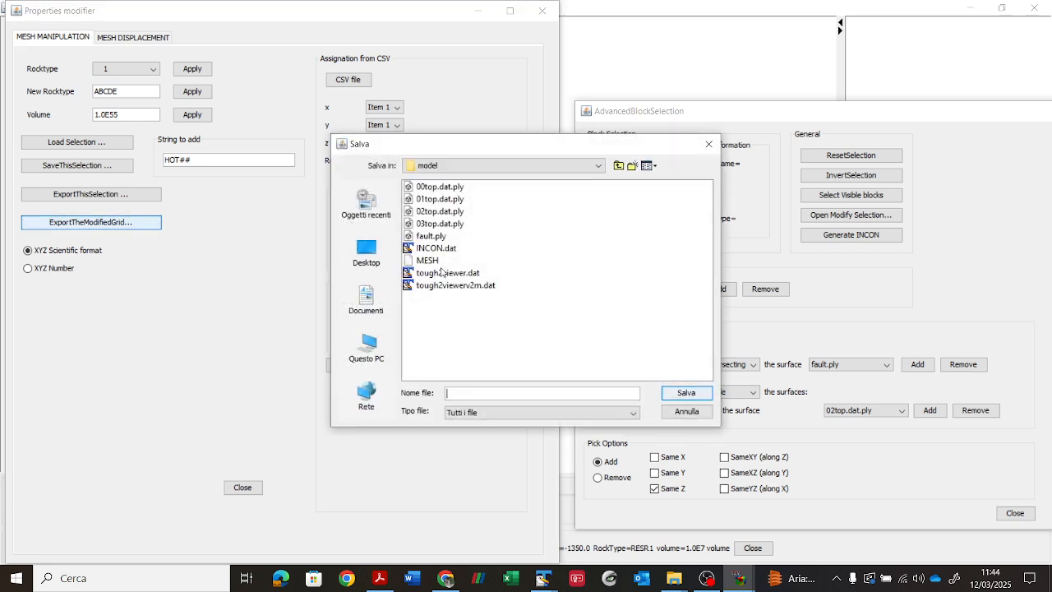
{"action": "left_click", "coordinate": [464, 392]}
{"action": "type", "text": "MESH_1"}
{"action": "left_click", "coordinate": [667, 395]}
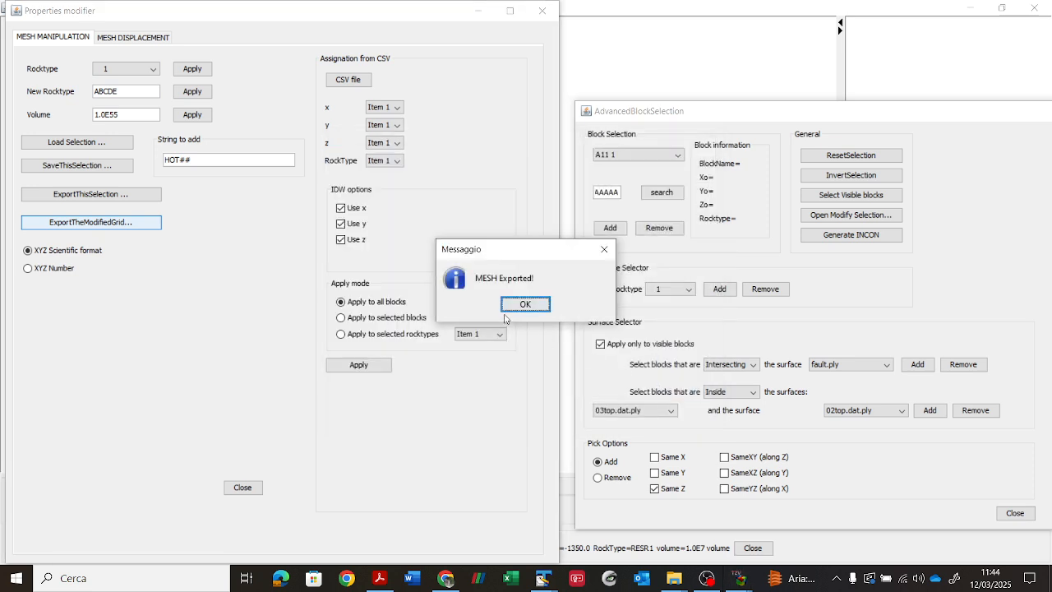
{"action": "left_click", "coordinate": [507, 306]}
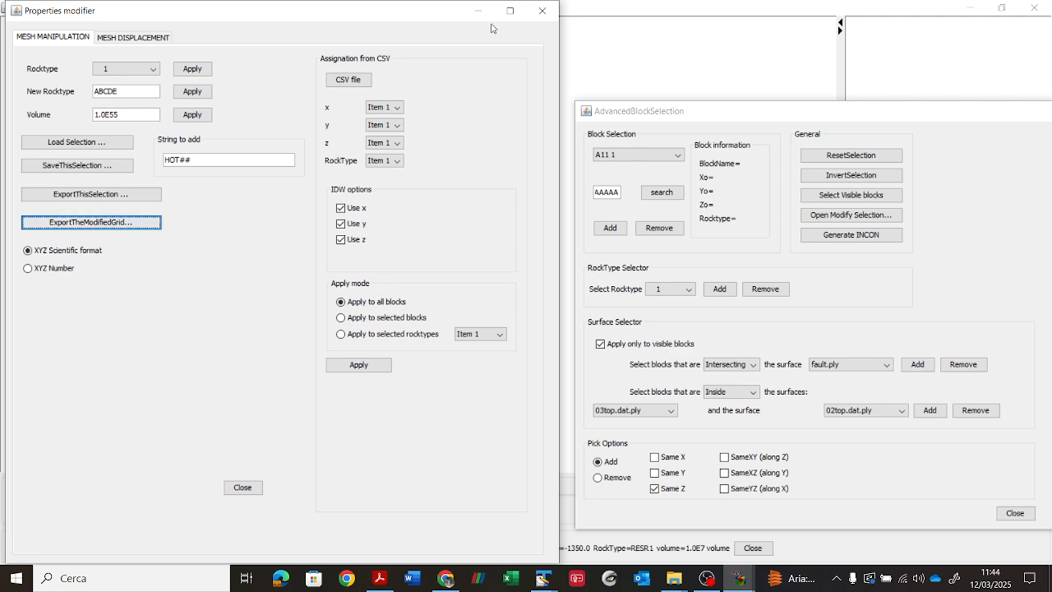
Close the Properties modifier, AdvancedBlockSelection and 3D Block model windows.
{"action": "left_click", "coordinate": [541, 11]}
{"action": "left_click_drag", "start_coordinate": [722, 117], "coordinate": [464, 97]}
{"action": "left_click", "coordinate": [962, 90]}
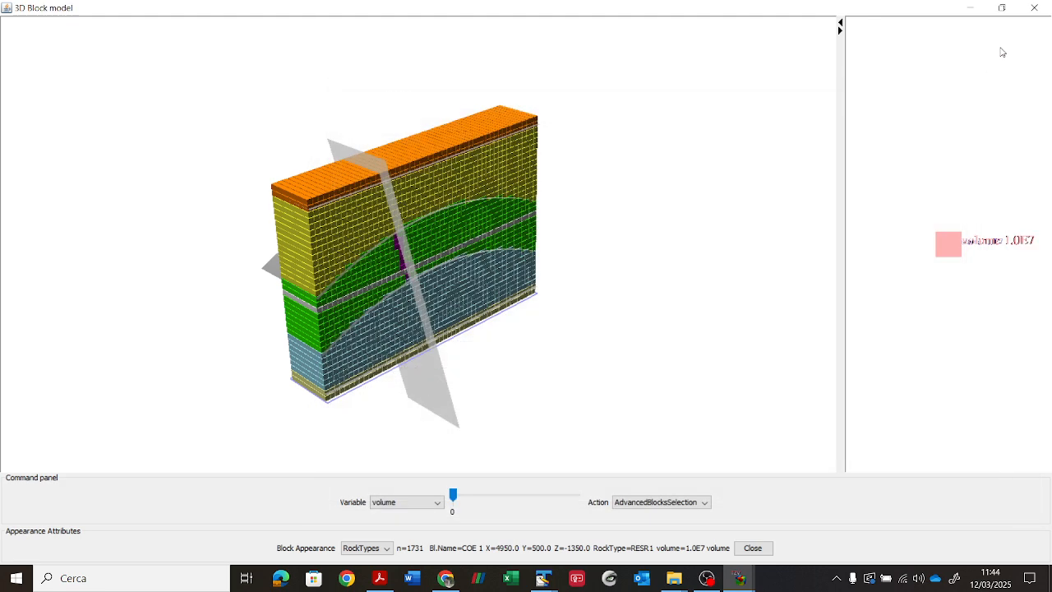
{"action": "left_click", "coordinate": [1044, 11]}
Switch to File Explorer, look through the open ToSync and 2025 folders, and close both windows.
{"action": "mouse_move", "coordinate": [674, 578]}
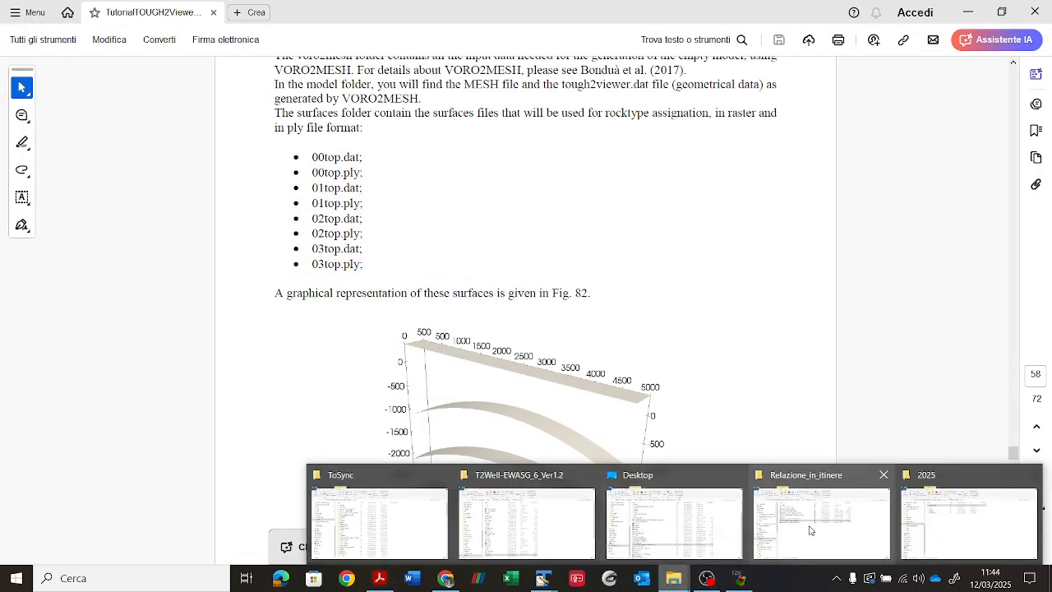
{"action": "mouse_move", "coordinate": [484, 525]}
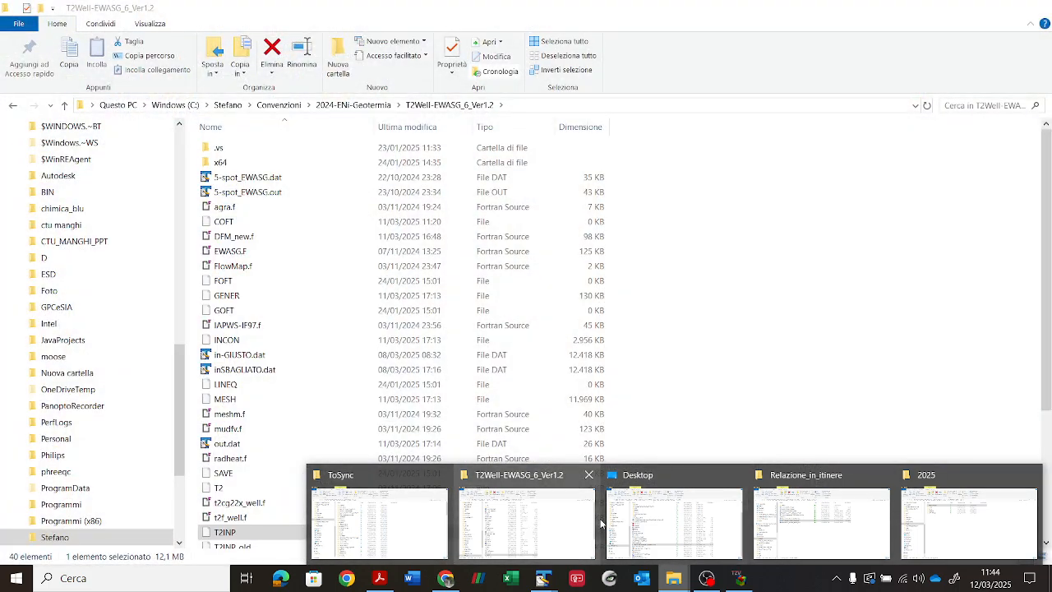
{"action": "left_click", "coordinate": [380, 520]}
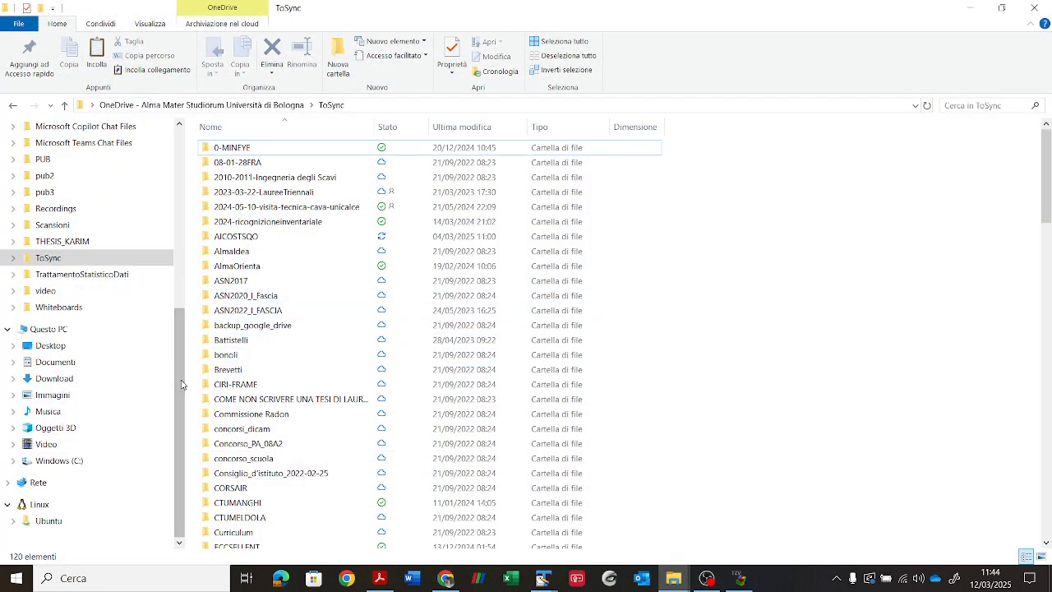
{"action": "left_click_drag", "start_coordinate": [180, 387], "coordinate": [197, 231]}
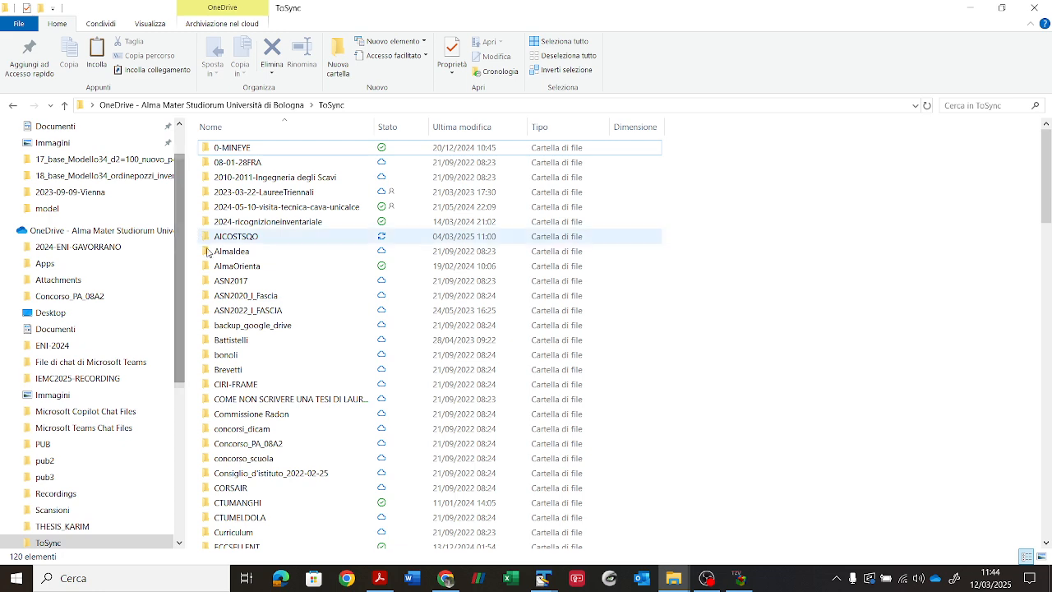
{"action": "left_click", "coordinate": [685, 586]}
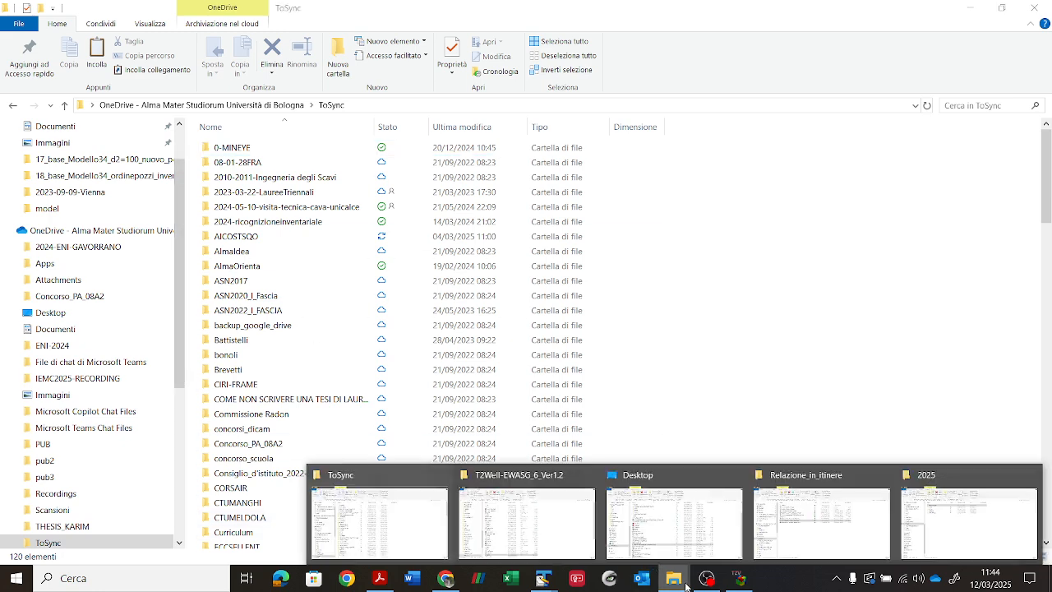
{"action": "mouse_move", "coordinate": [835, 548]}
{"action": "left_click", "coordinate": [951, 533]}
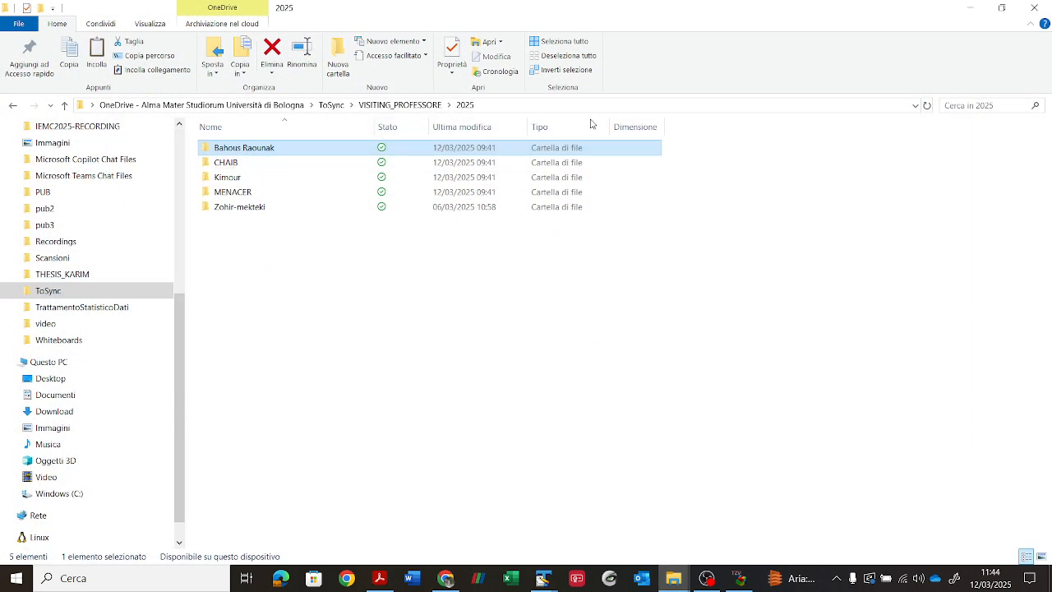
{"action": "left_click", "coordinate": [1039, 7]}
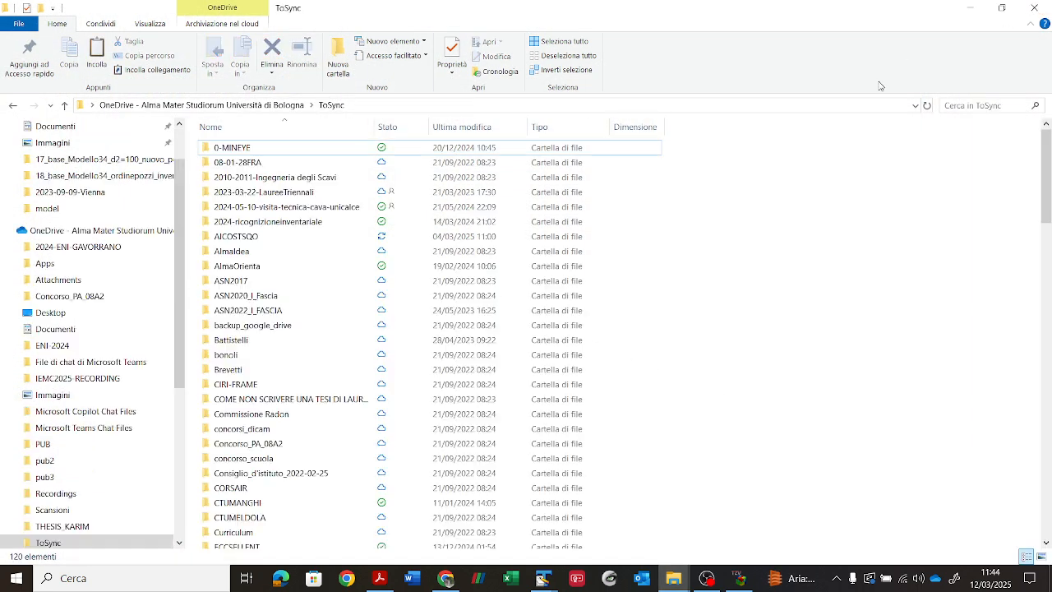
{"action": "left_click", "coordinate": [1034, 7]}
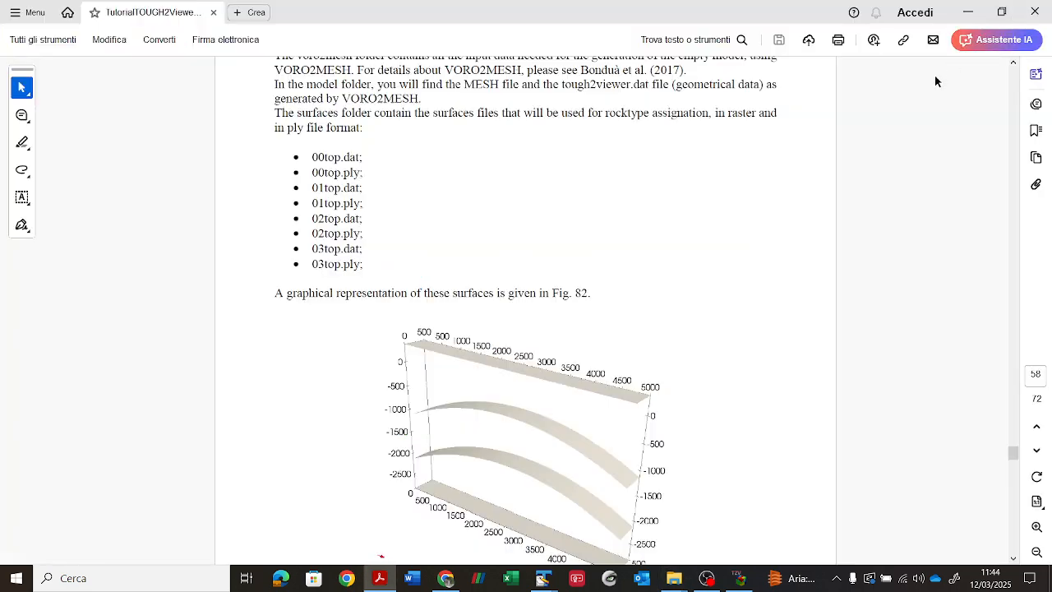
{"action": "left_click", "coordinate": [707, 578]}
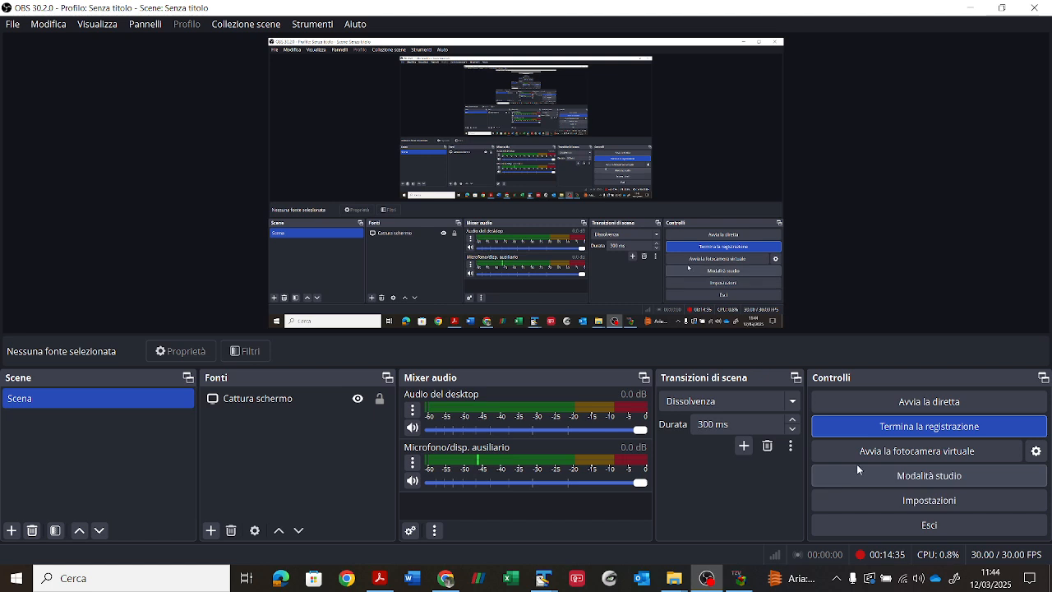